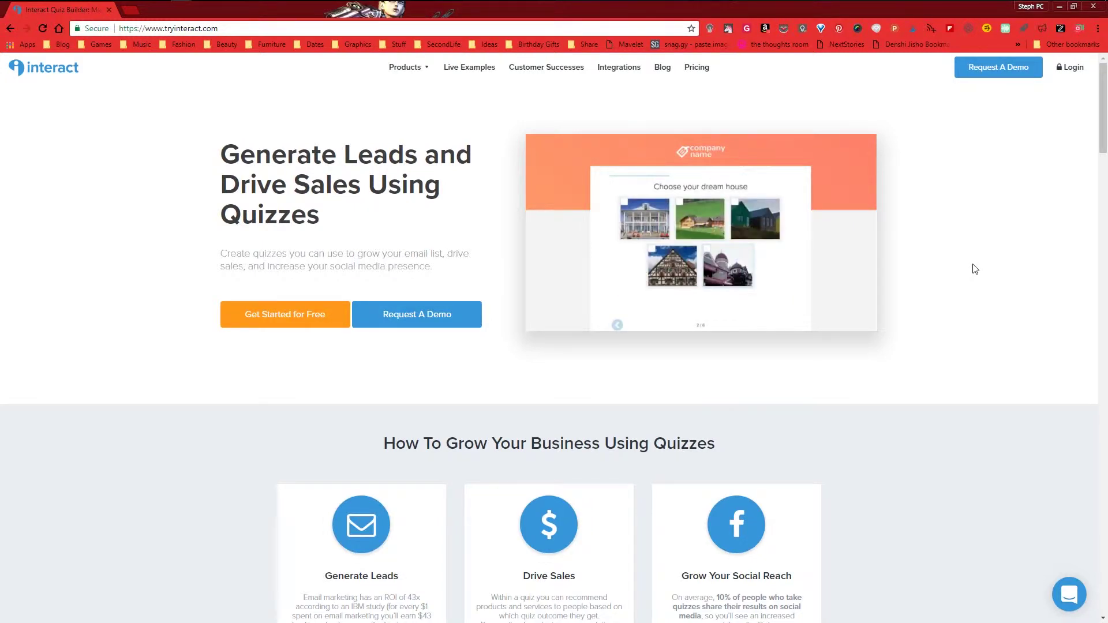
# Log in to the account and start creating a new quiz.
pyautogui.click(1070, 68)
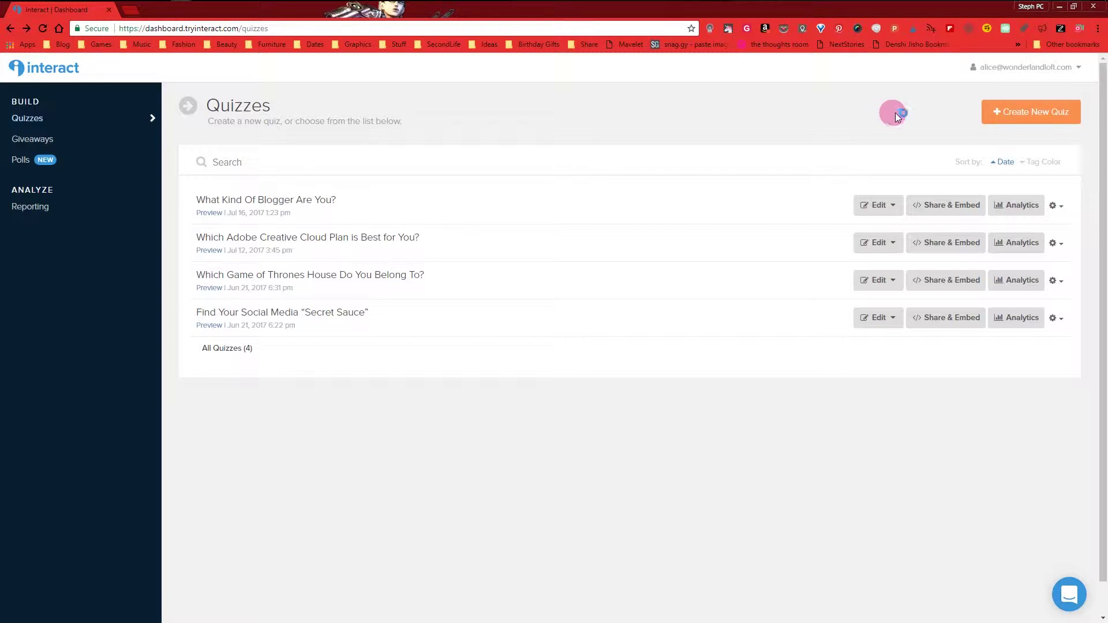
pyautogui.click(1048, 120)
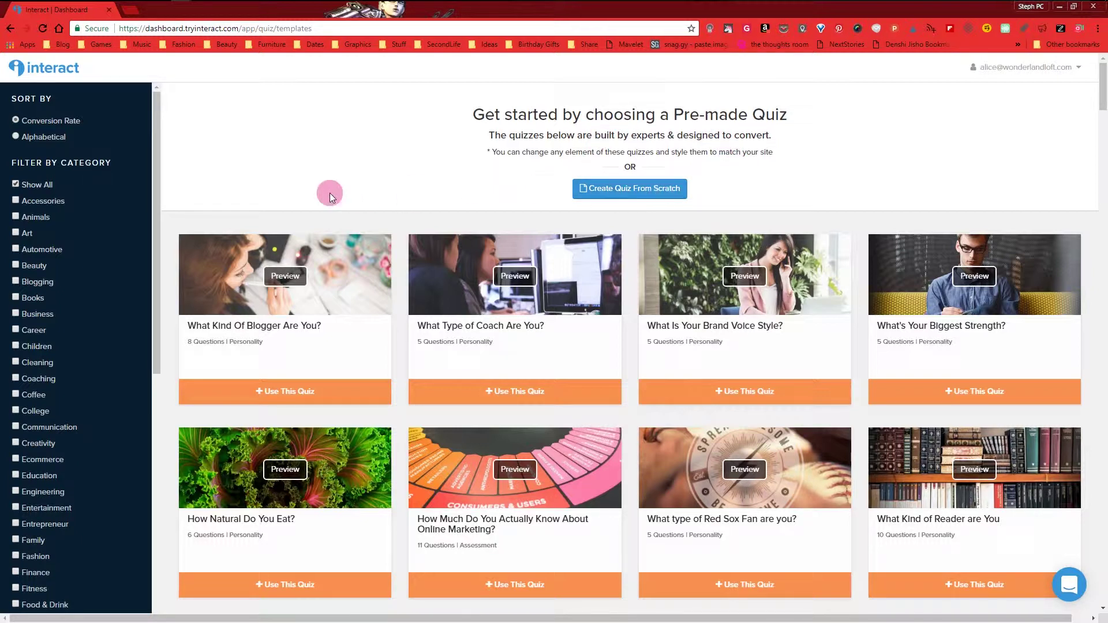
# Filter the quiz templates by the Music category and clear that filter again.
pyautogui.scroll(-6, 96, 171)
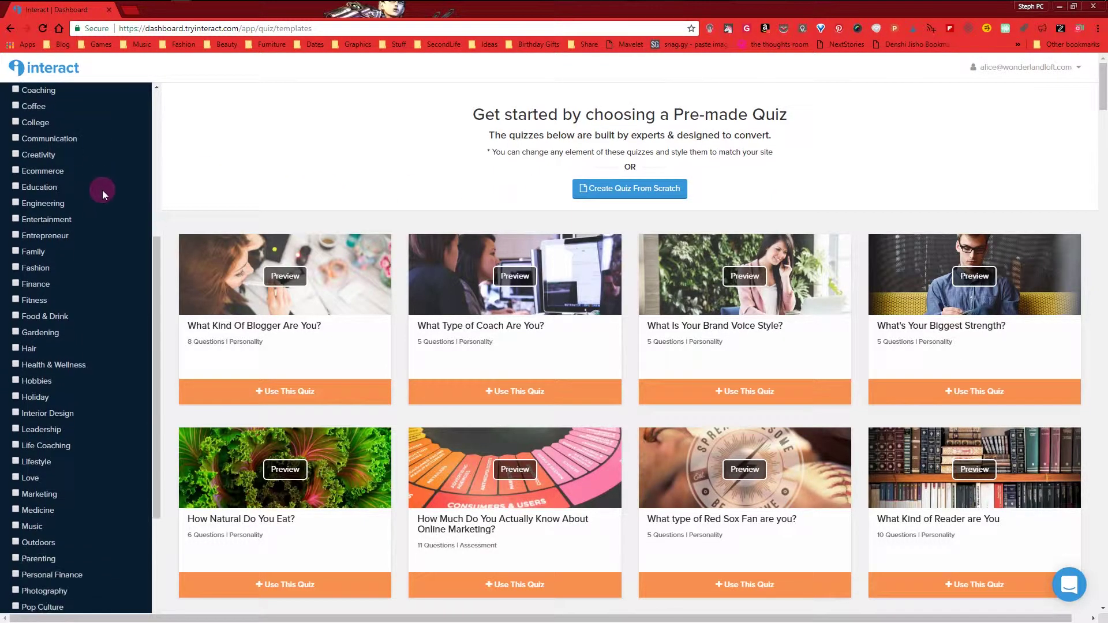
pyautogui.scroll(-3, 69, 356)
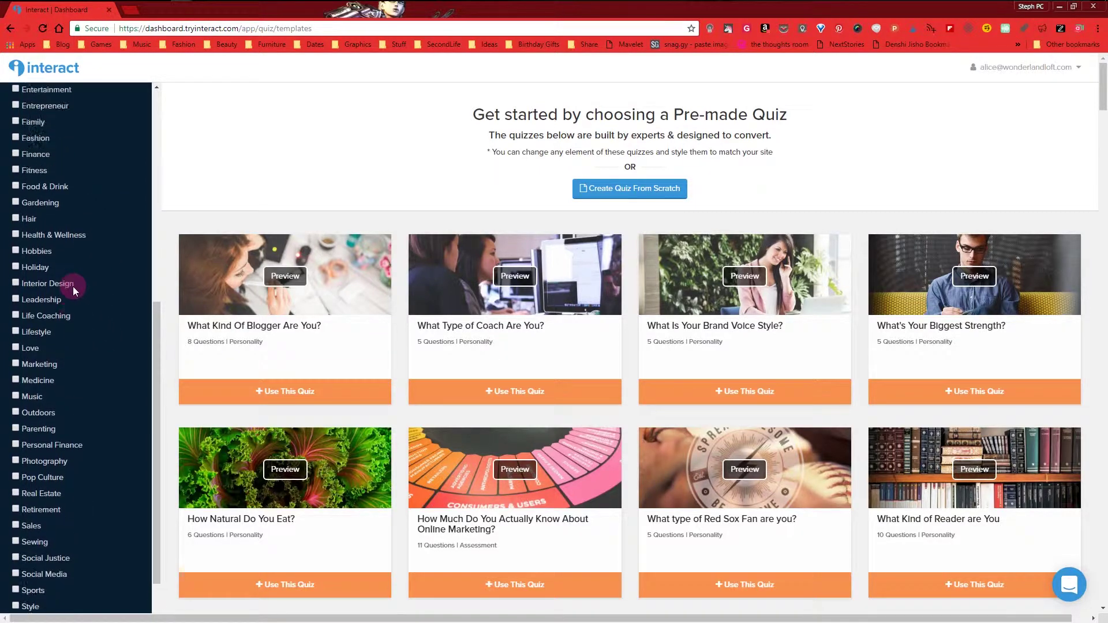
pyautogui.scroll(-1, 73, 286)
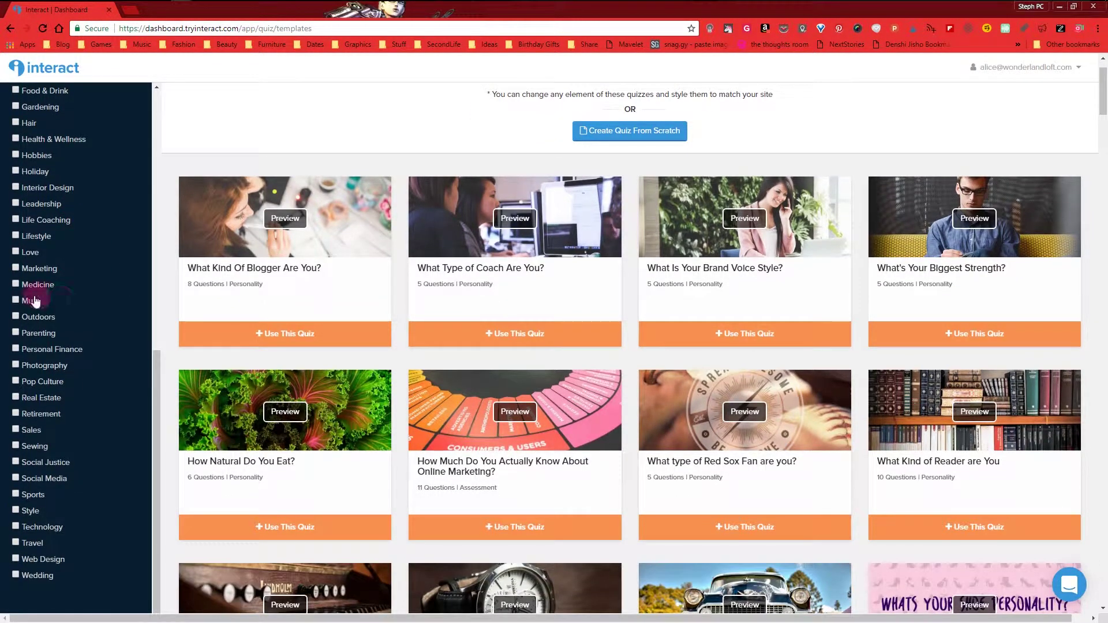
pyautogui.click(30, 302)
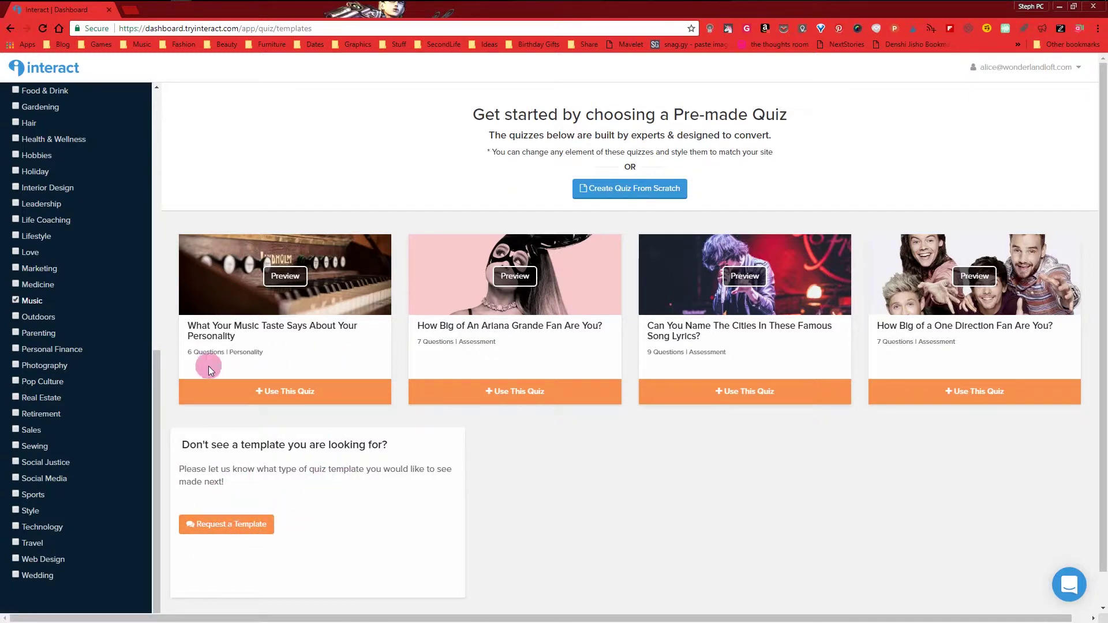
pyautogui.scroll(1, 120, 351)
pyautogui.click(56, 358)
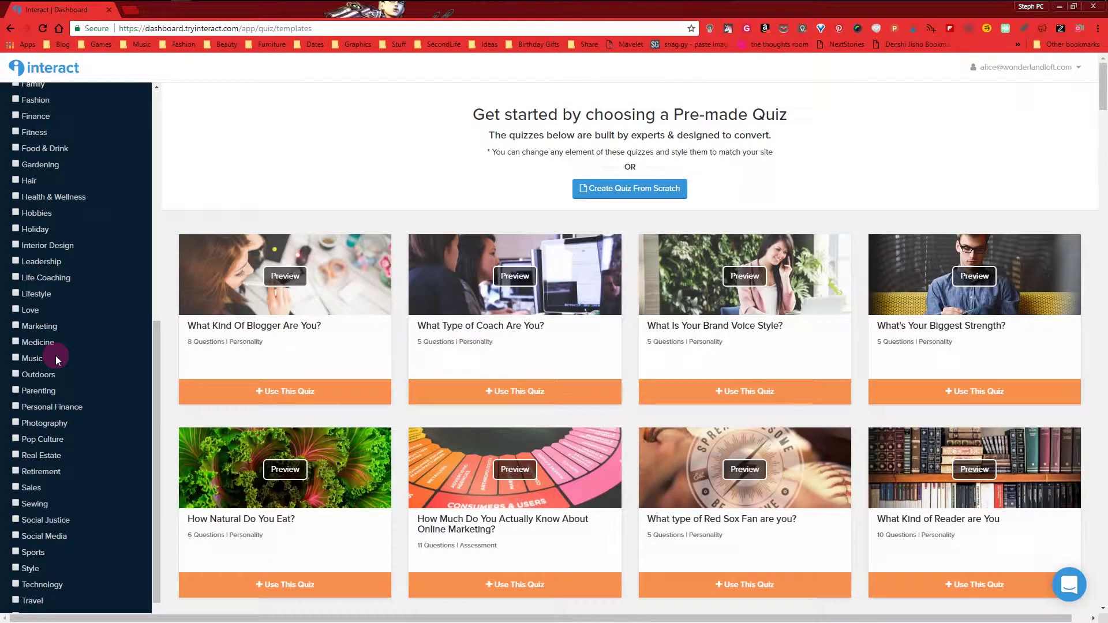
# Browse the unfiltered gallery of pre-made quiz templates.
pyautogui.scroll(2, 50, 349)
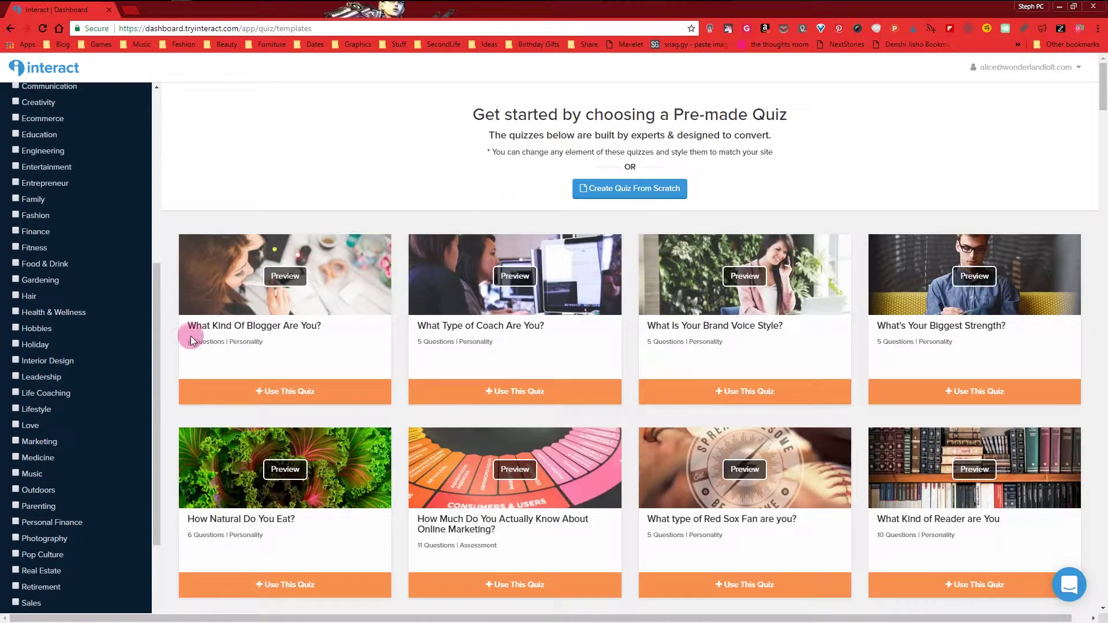
pyautogui.scroll(-10, 190, 334)
pyautogui.scroll(-8, 190, 334)
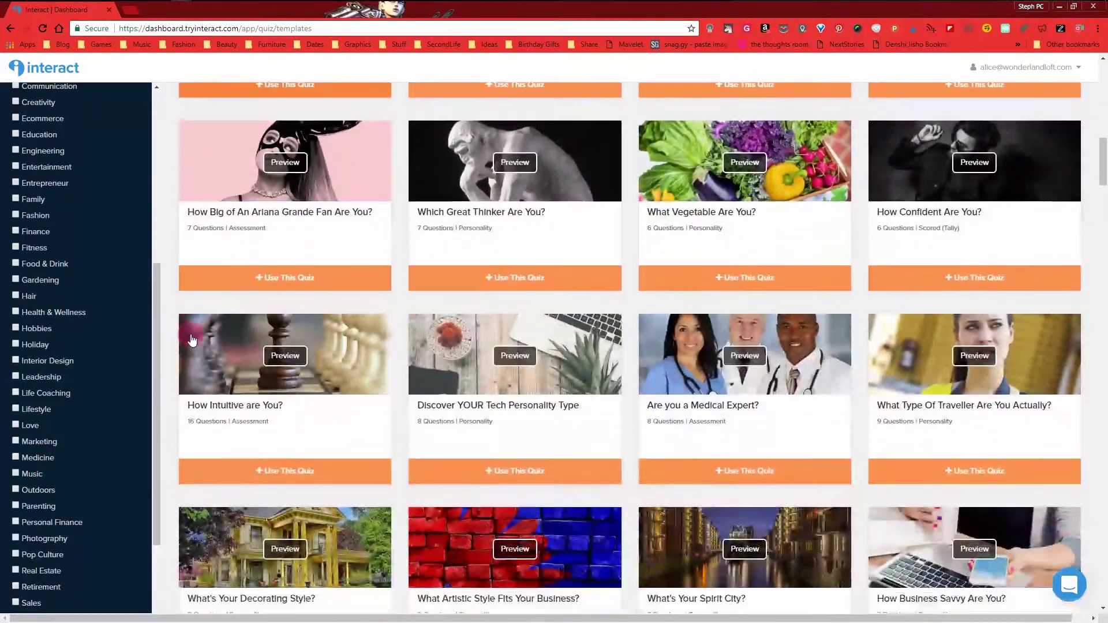
pyautogui.scroll(-3, 155, 324)
pyautogui.scroll(-7, 172, 320)
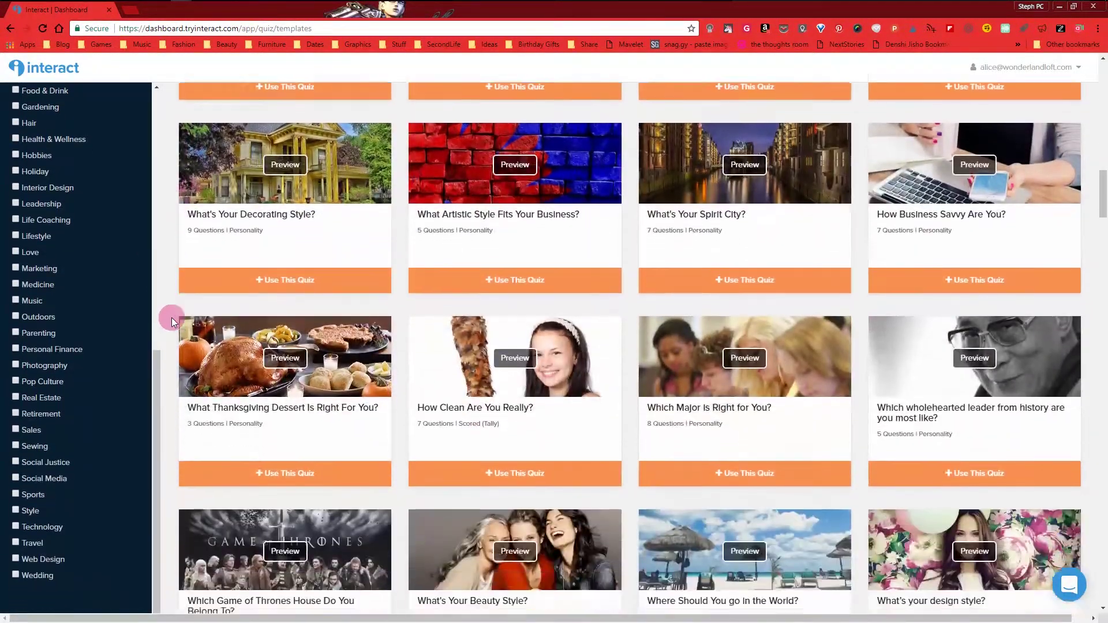
pyautogui.scroll(-12, 168, 320)
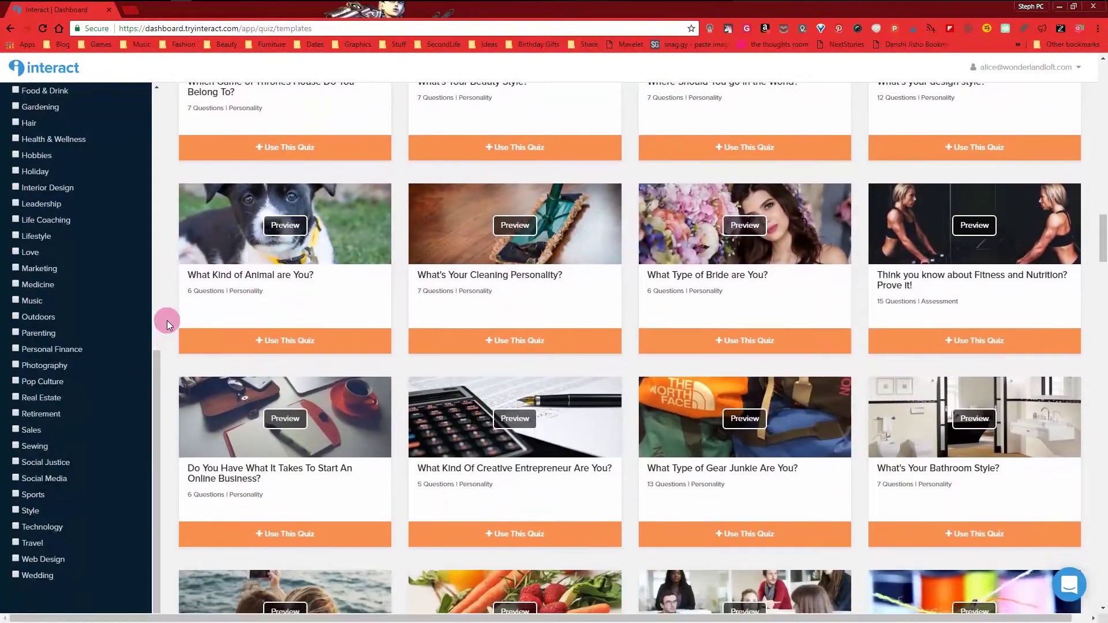
pyautogui.scroll(-15, 167, 321)
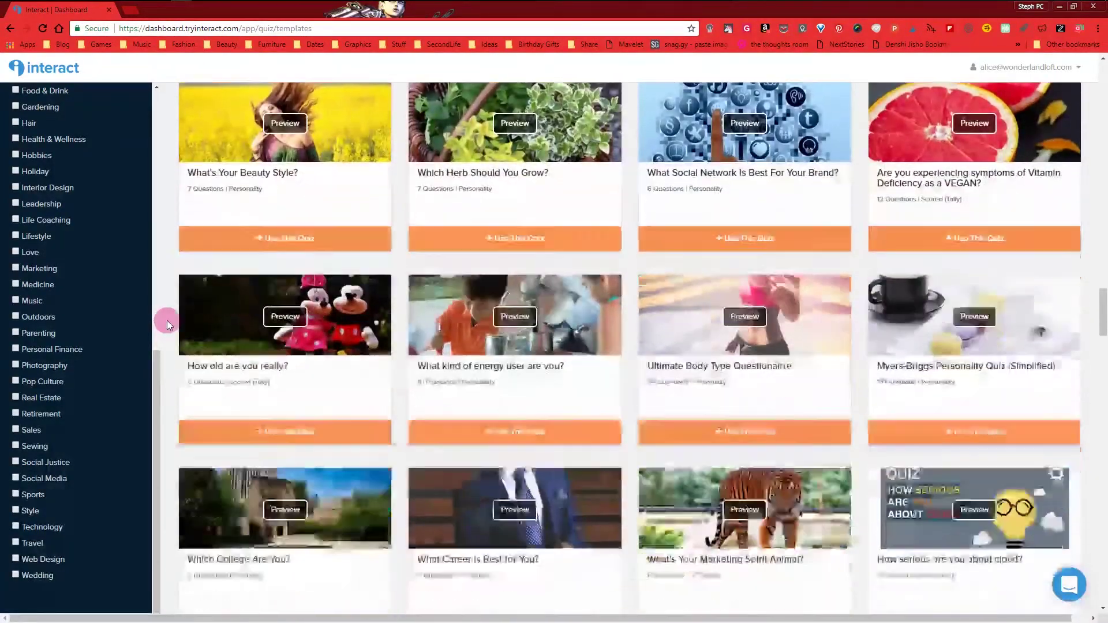
pyautogui.scroll(-9, 168, 320)
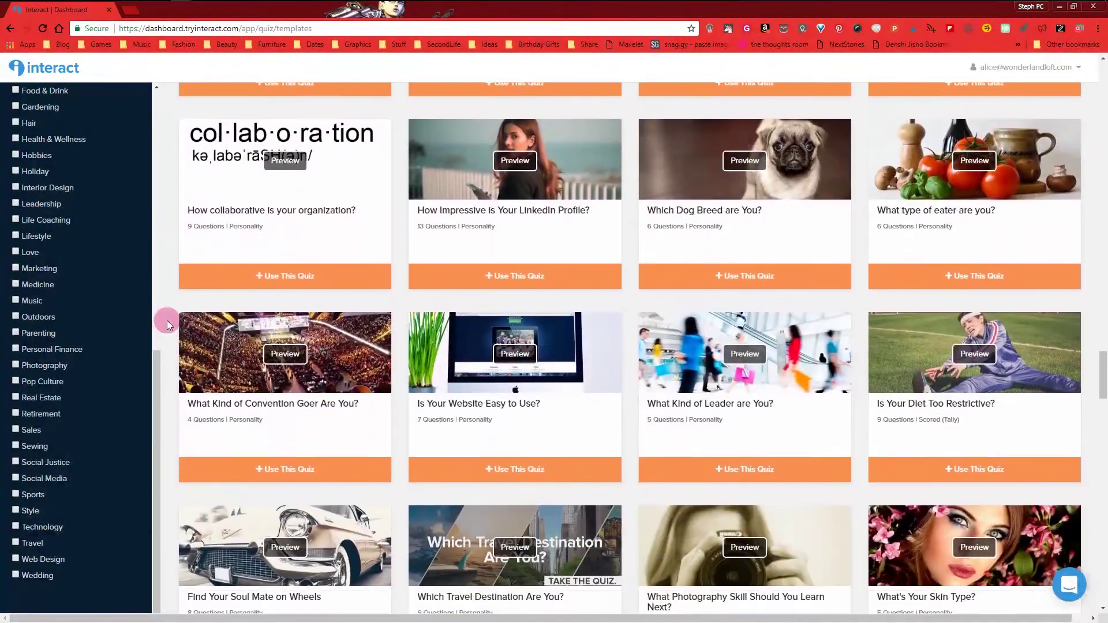
pyautogui.scroll(-6, 168, 320)
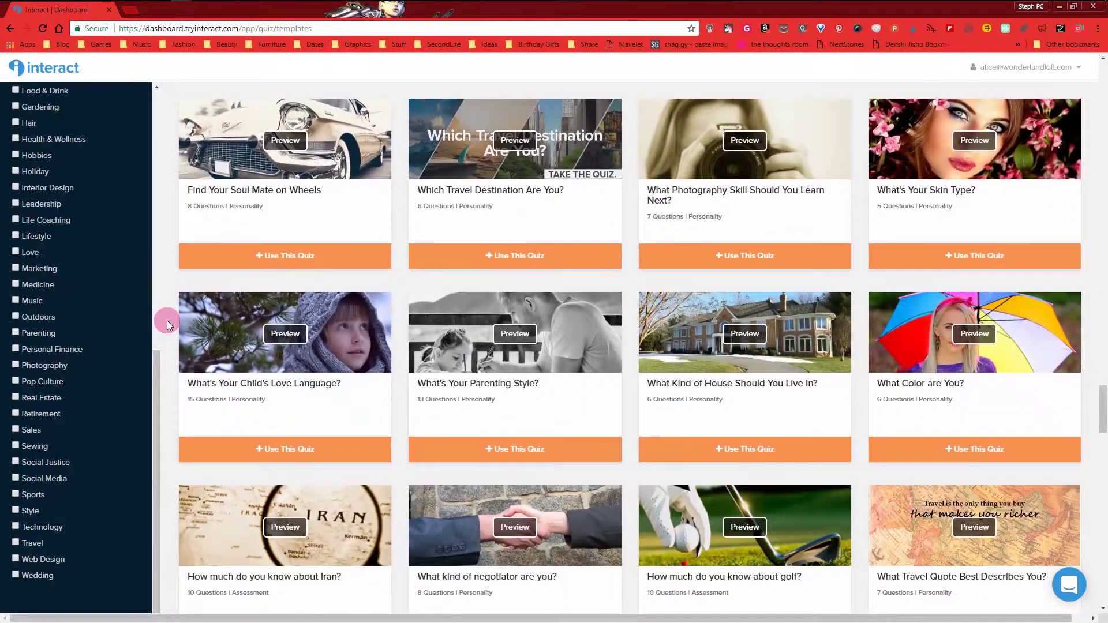
pyautogui.scroll(20, 168, 320)
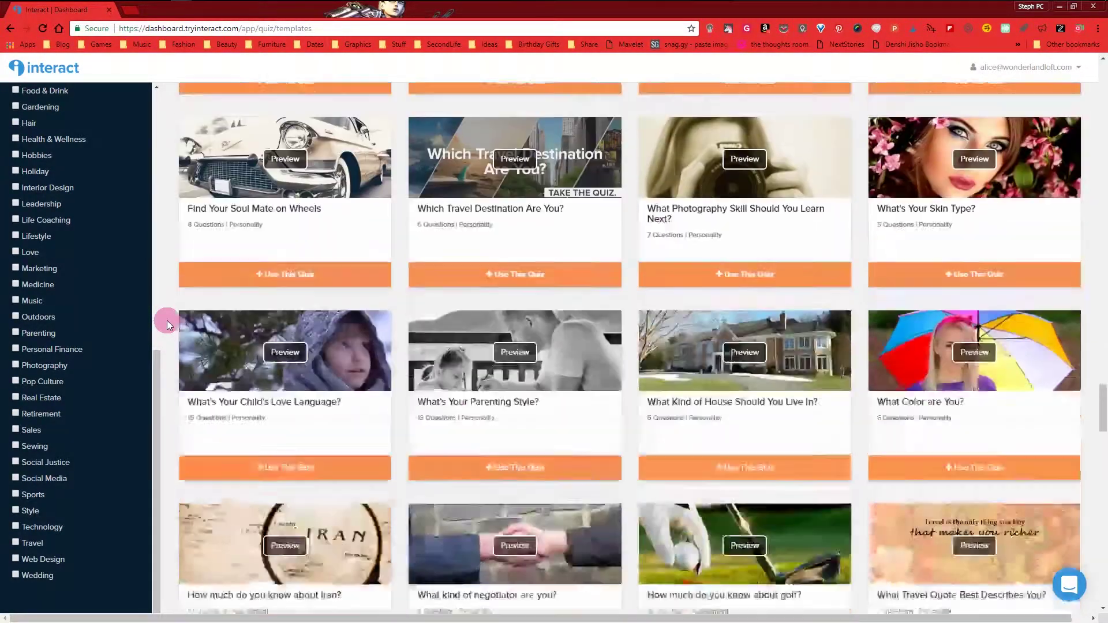
pyautogui.scroll(15, 167, 320)
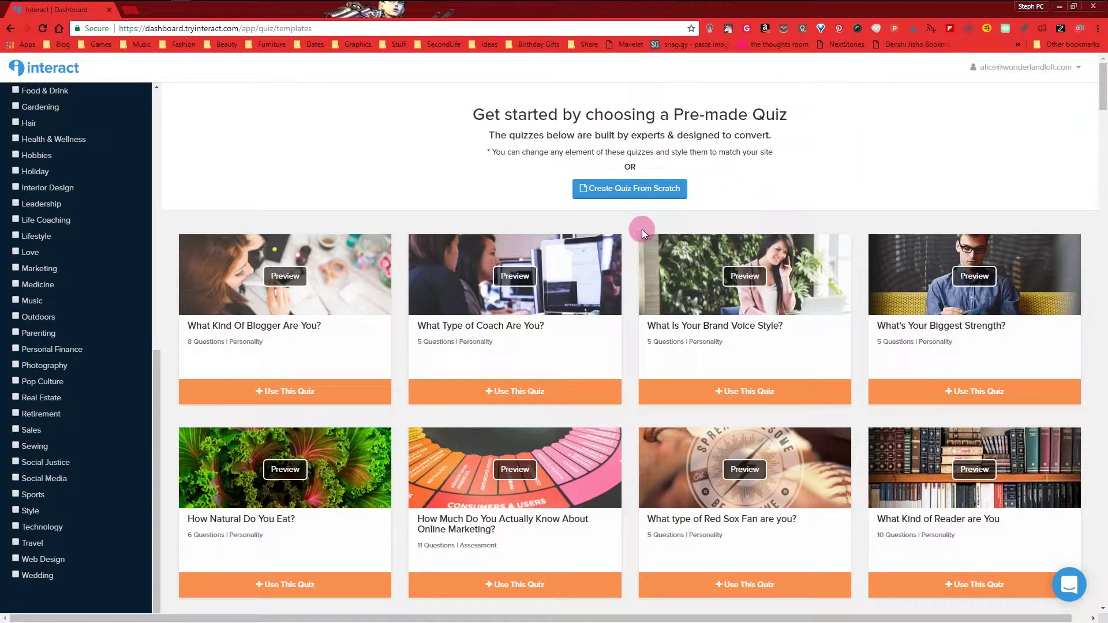
# Preview the "What Type of Coach Are You?" template, answering with the last-listed entrepreneur, Tiger, Teach, the beach hut image and Intuition.
pyautogui.scroll(-2, 635, 228)
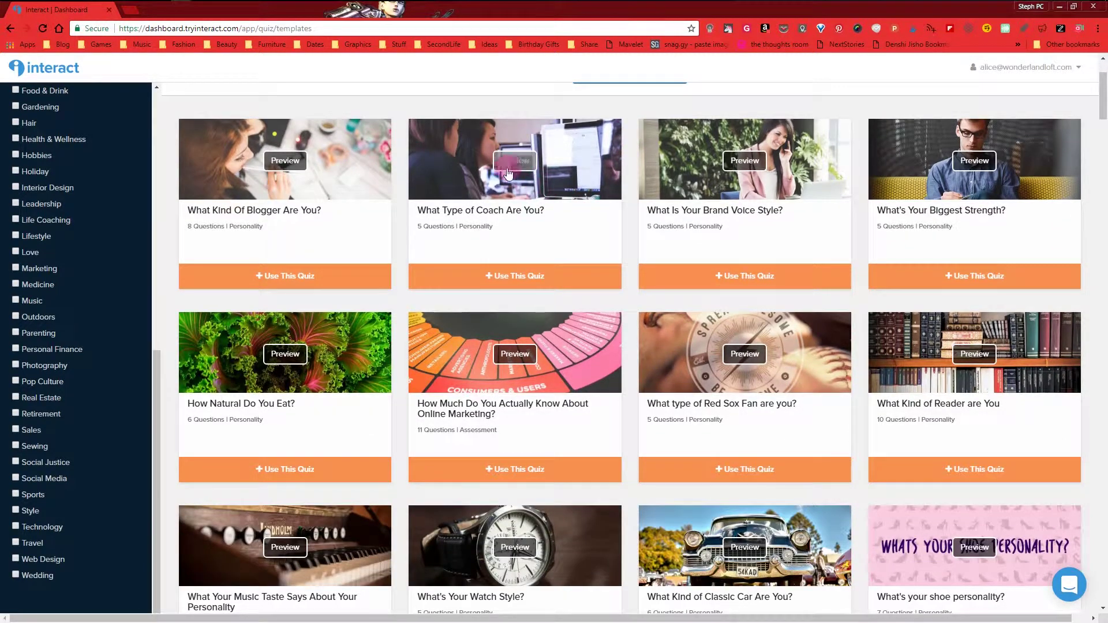
pyautogui.click(508, 168)
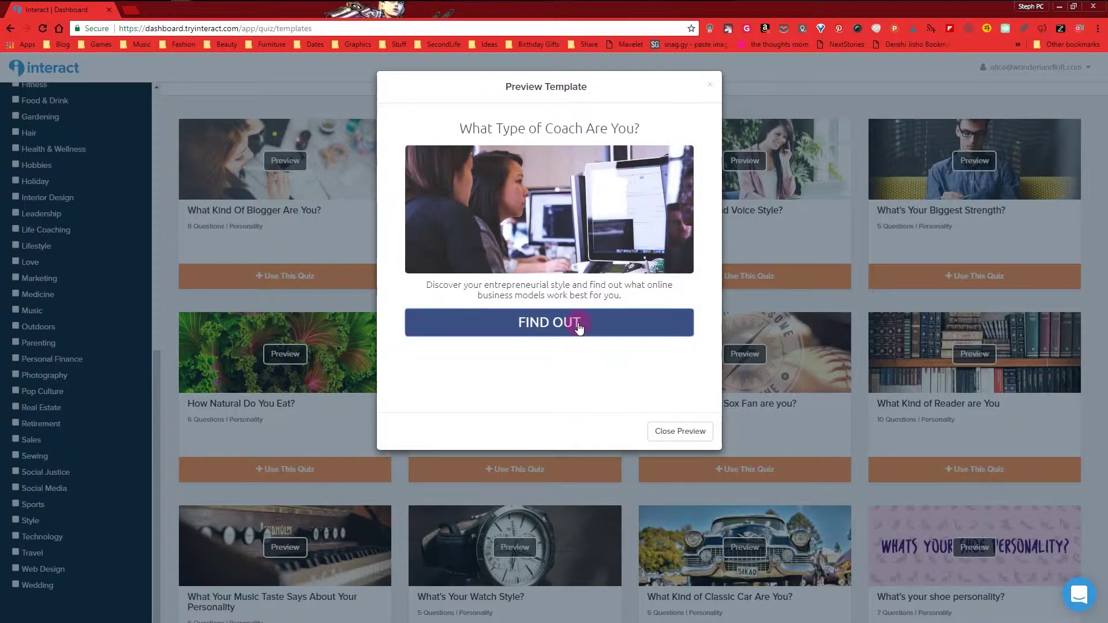
pyautogui.click(579, 327)
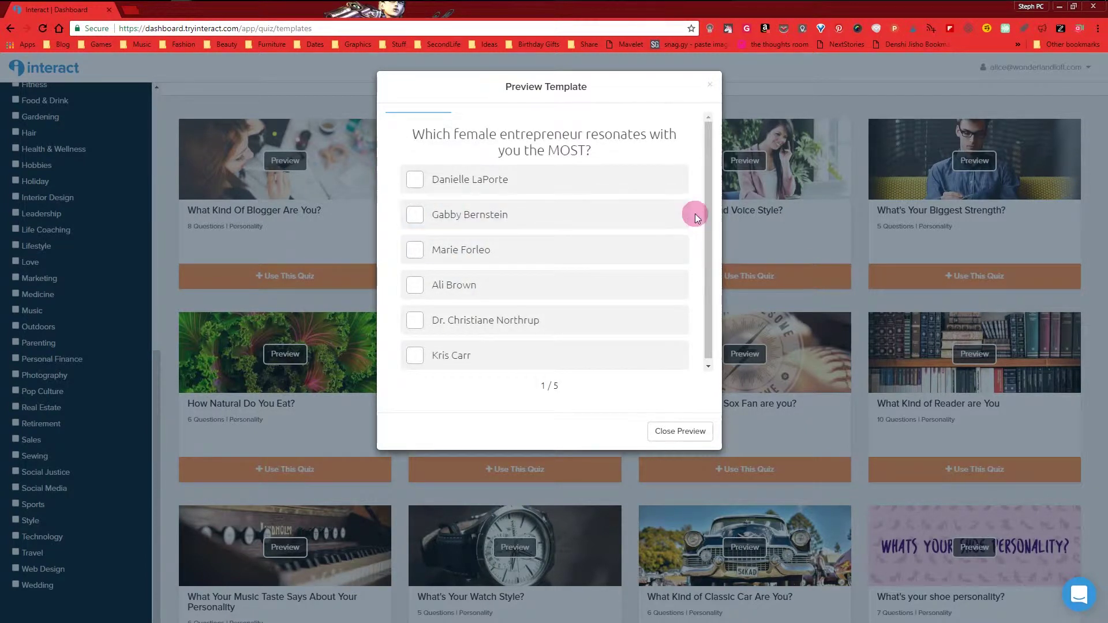
pyautogui.scroll(-1, 689, 214)
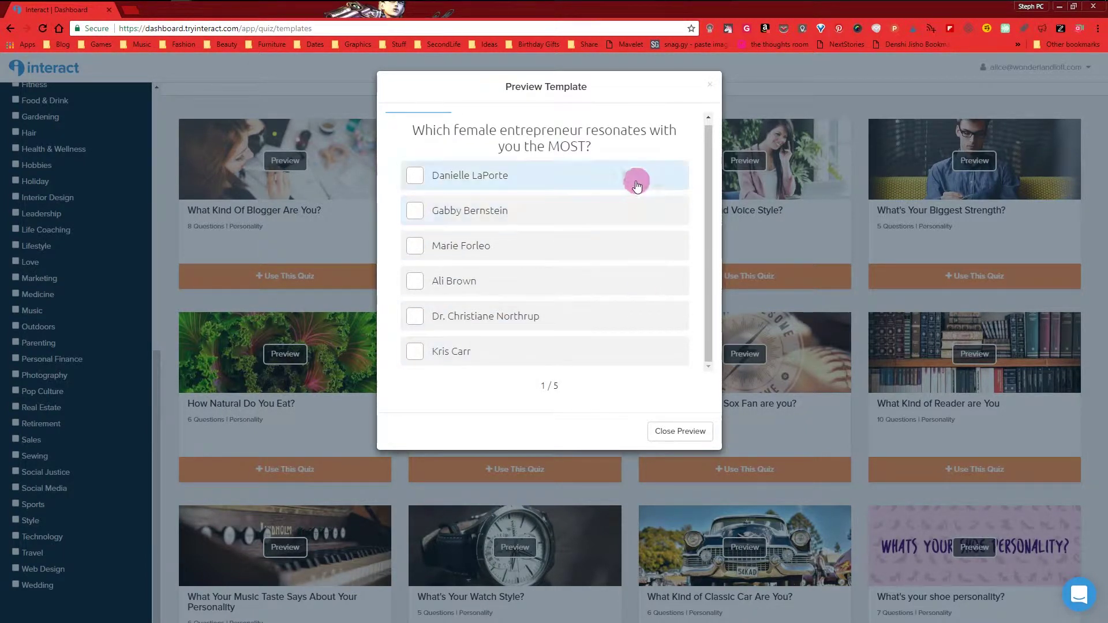
pyautogui.click(633, 349)
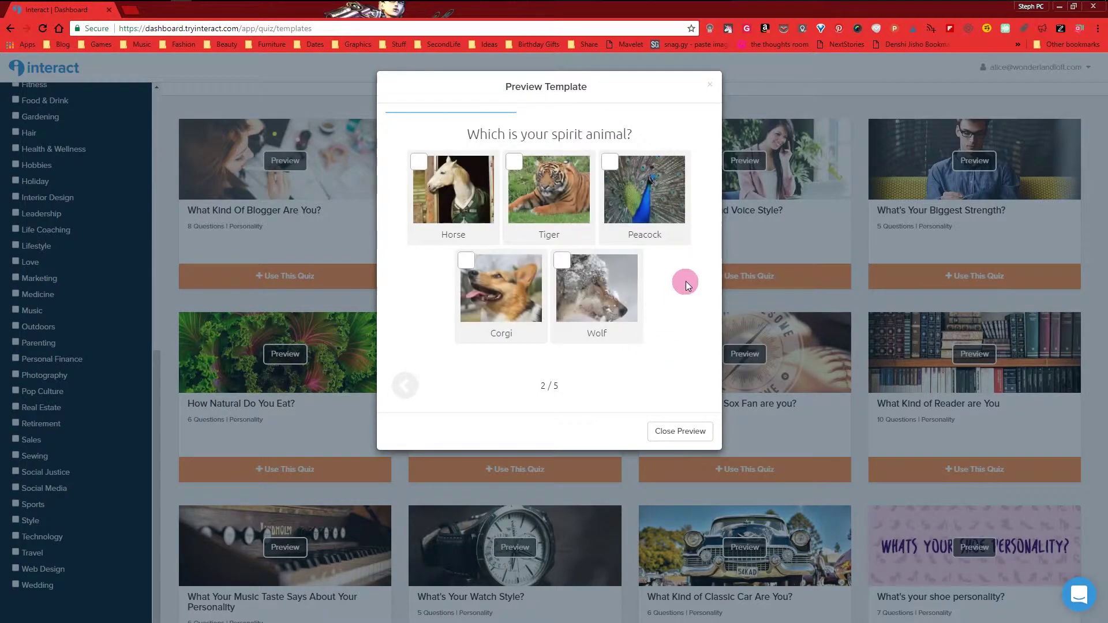
pyautogui.click(553, 198)
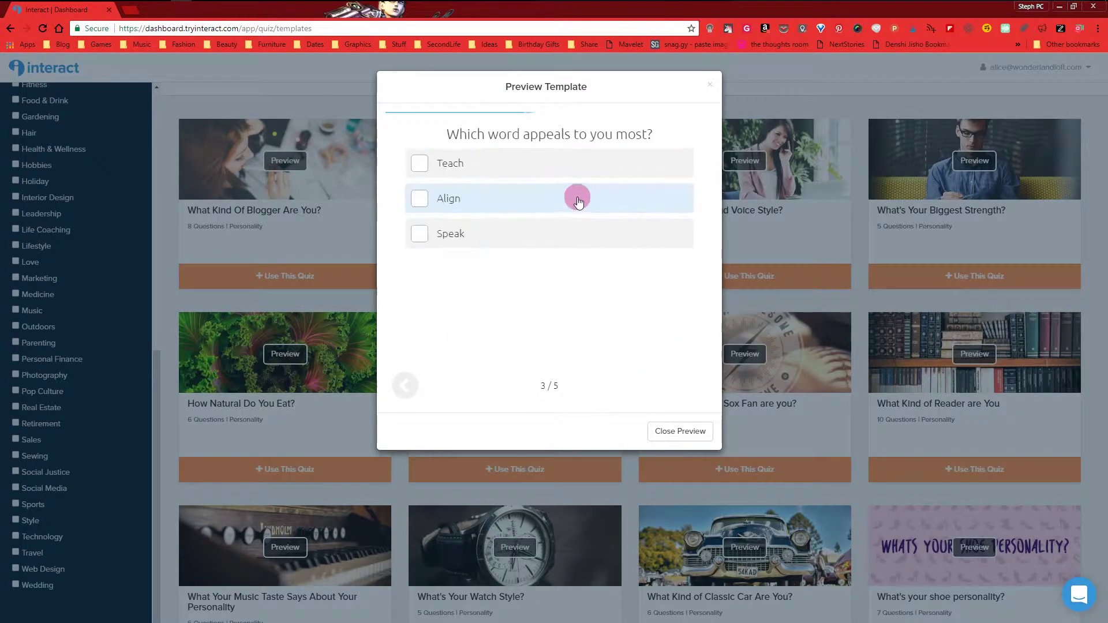
pyautogui.click(618, 172)
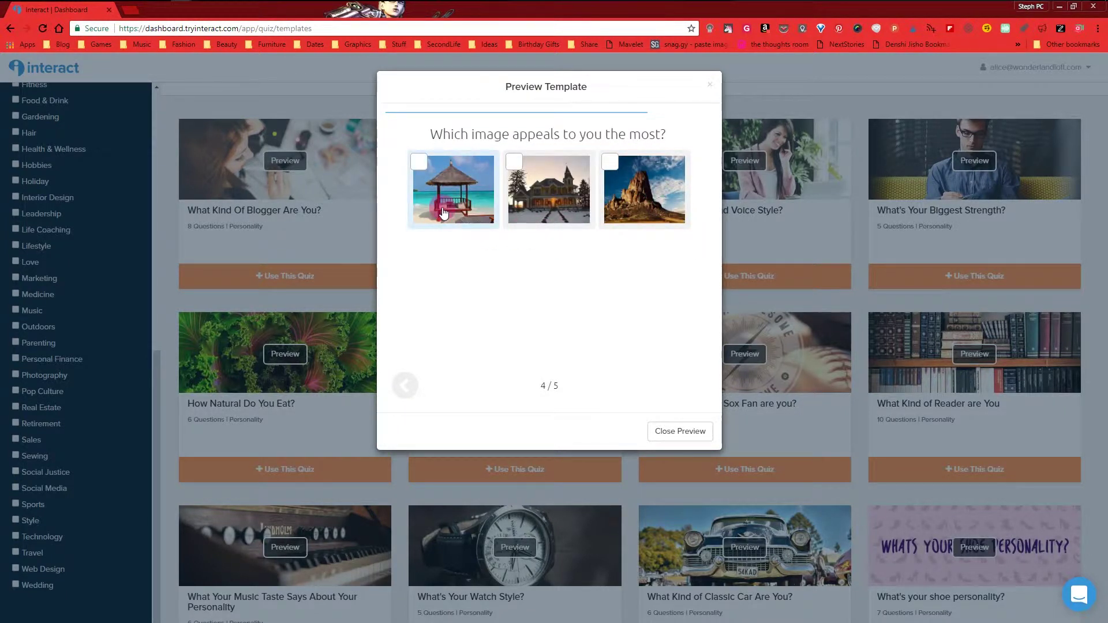
pyautogui.click(443, 213)
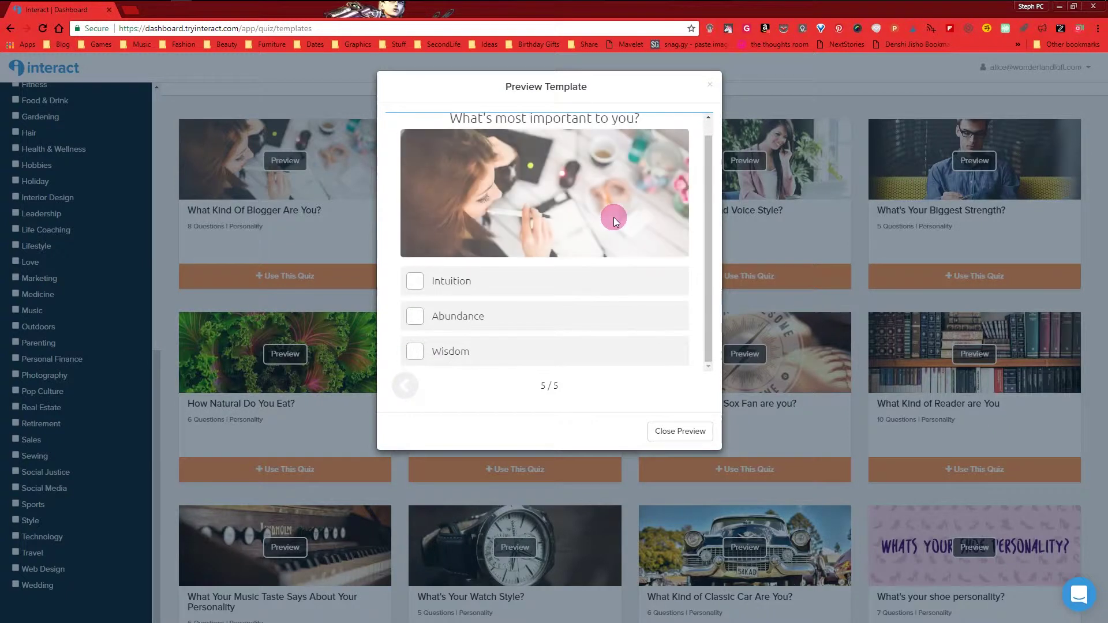
pyautogui.click(629, 285)
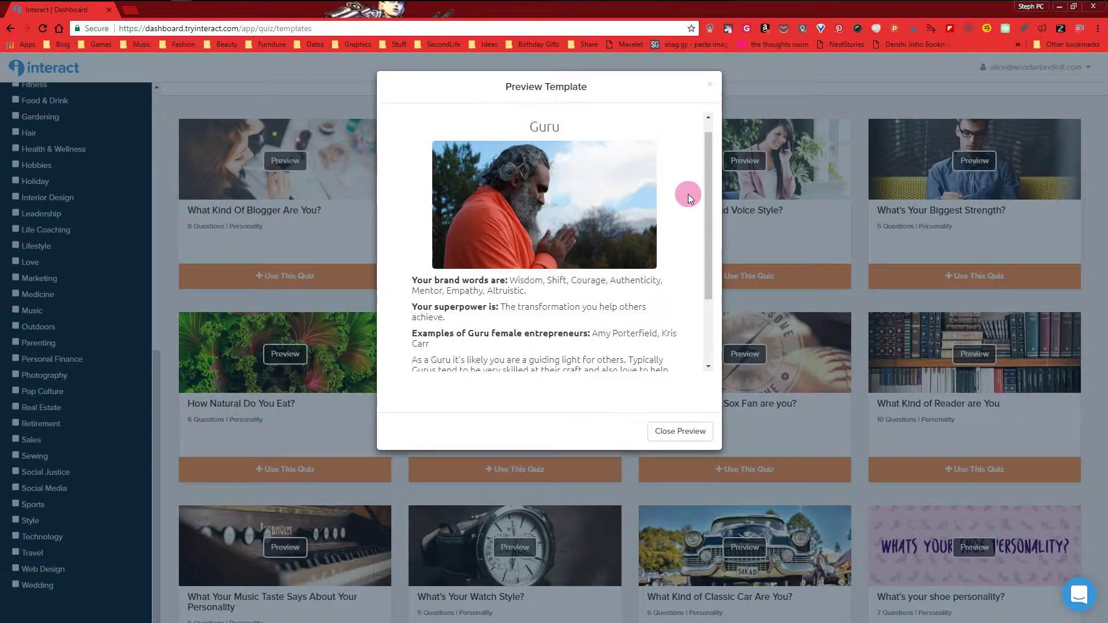
# Check the tweet text offered for sharing the quiz result on Twitter and close the share window without posting.
pyautogui.scroll(-3, 689, 196)
pyautogui.scroll(1, 707, 226)
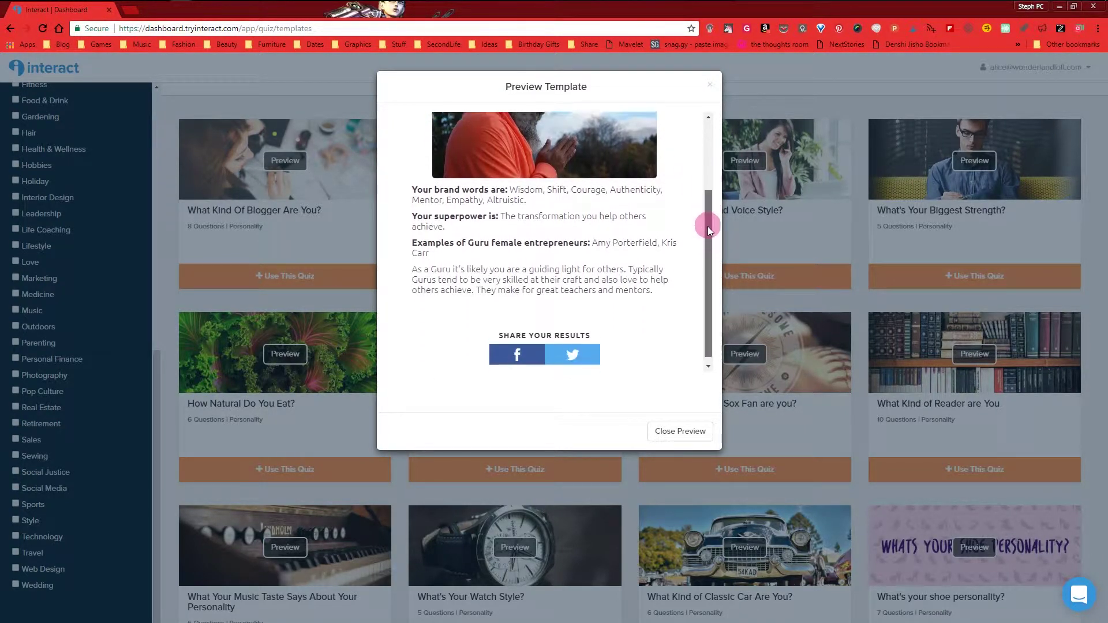
pyautogui.moveTo(708, 226); pyautogui.dragTo(708, 231)
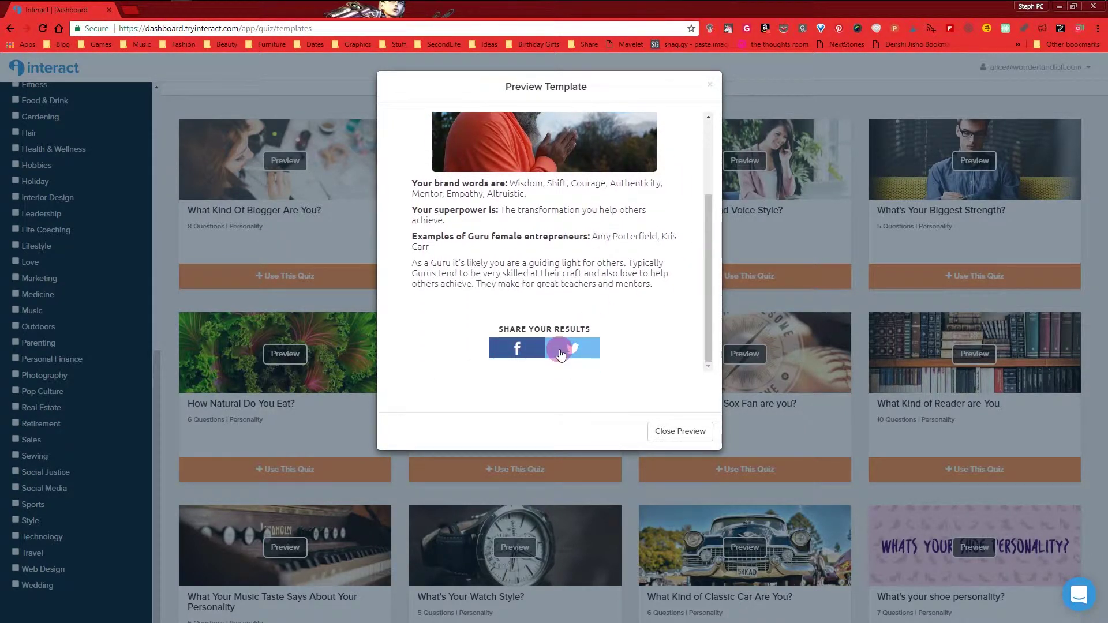
pyautogui.click(560, 352)
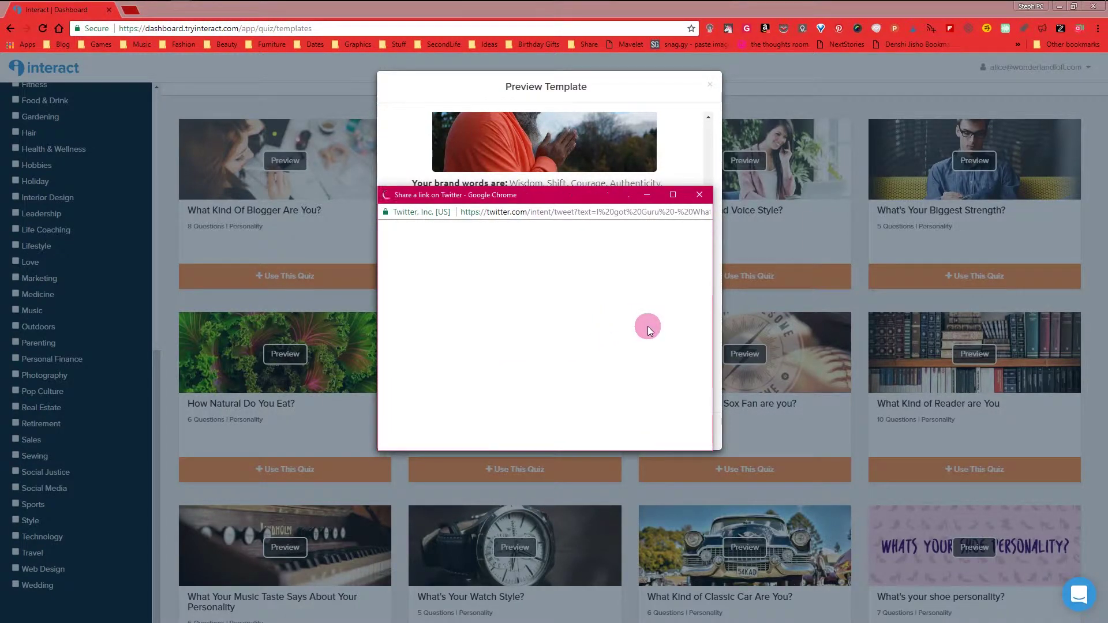
pyautogui.tripleClick(470, 286)
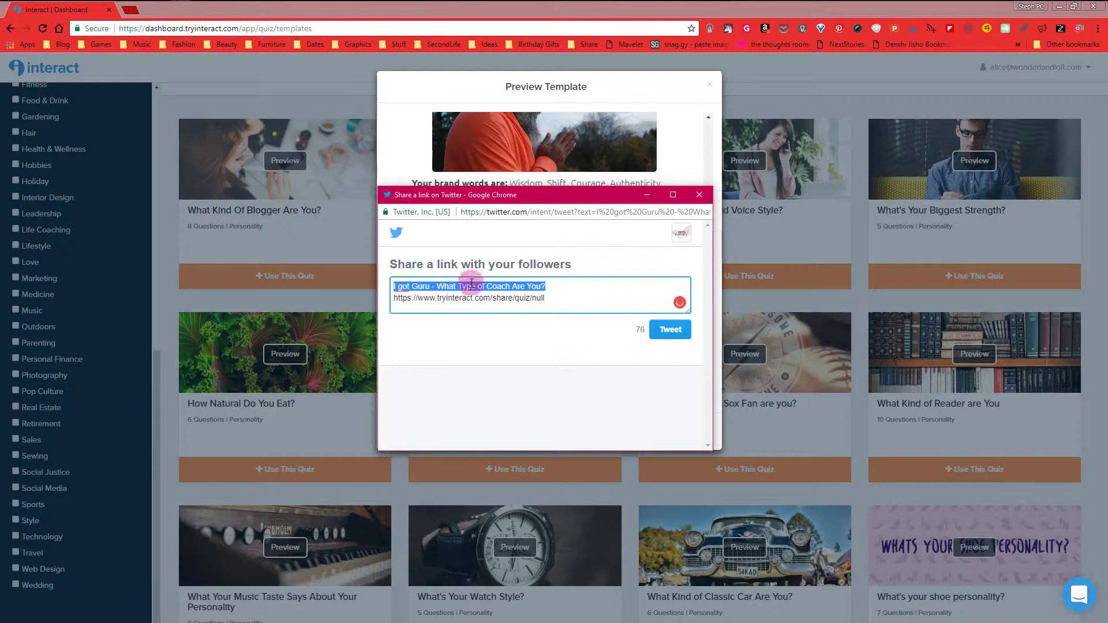
pyautogui.click(704, 198)
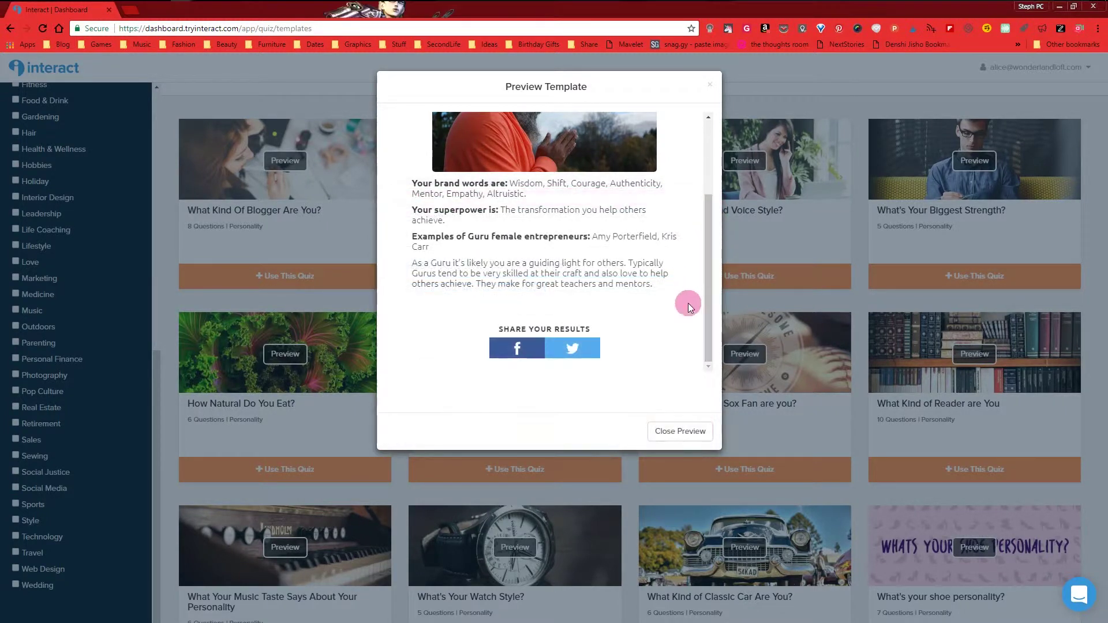
# Review the whole Guru result page and close the template preview.
pyautogui.scroll(3, 683, 345)
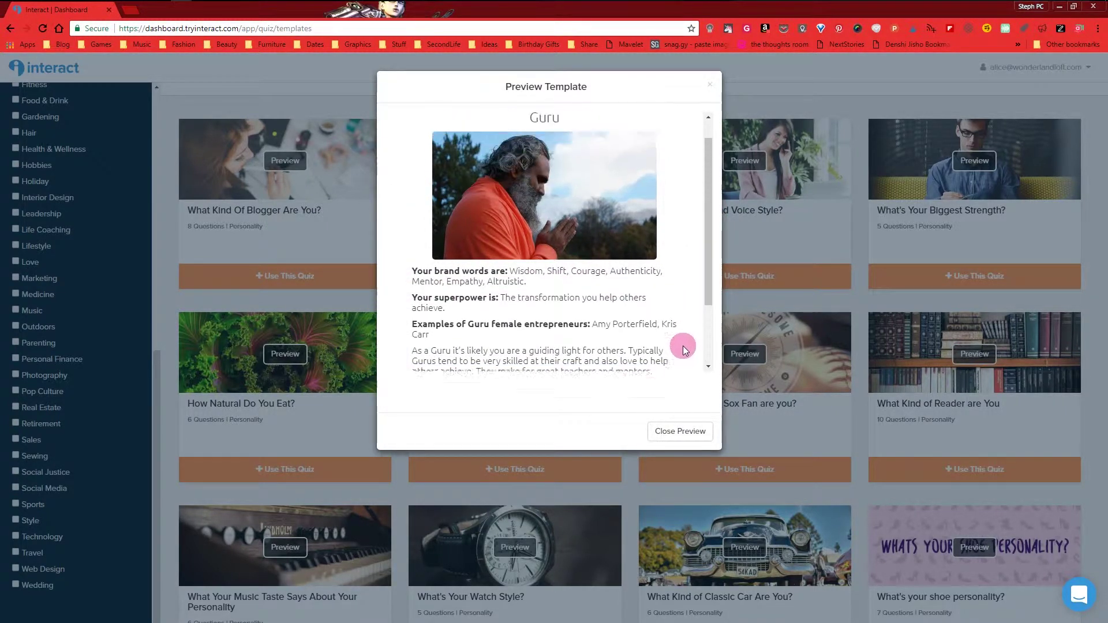
pyautogui.moveTo(710, 264); pyautogui.dragTo(710, 355)
pyautogui.moveTo(704, 296); pyautogui.dragTo(707, 248)
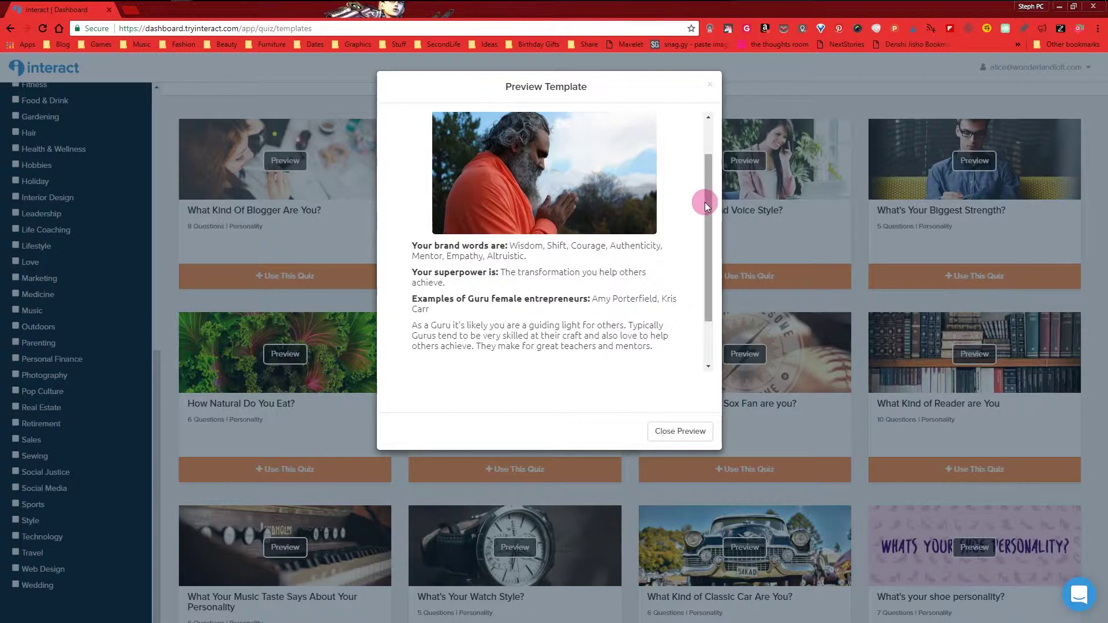
pyautogui.scroll(2, 698, 184)
pyautogui.scroll(-2, 656, 217)
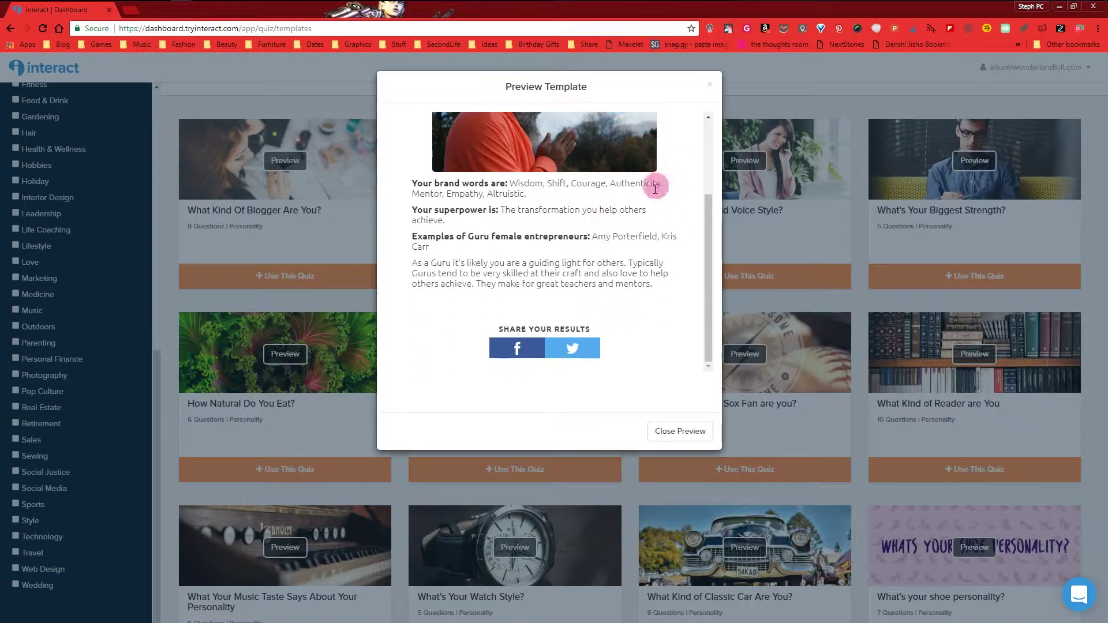
pyautogui.scroll(2, 655, 191)
pyautogui.click(676, 436)
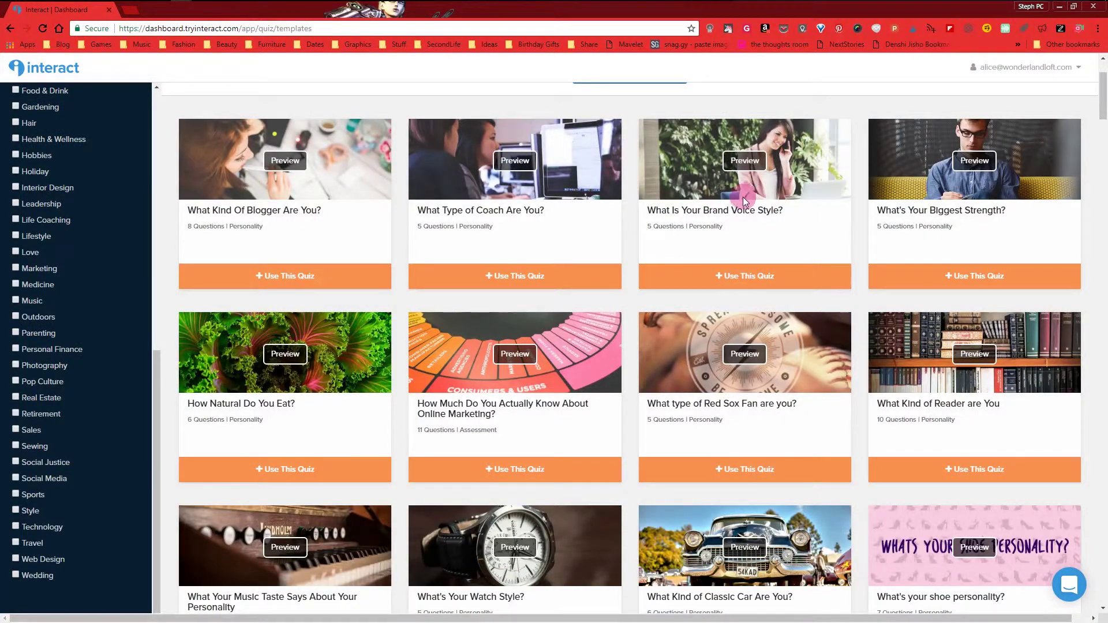
# Use the "What Is Your Brand Voice Style?" template for the new quiz.
pyautogui.scroll(1, 744, 195)
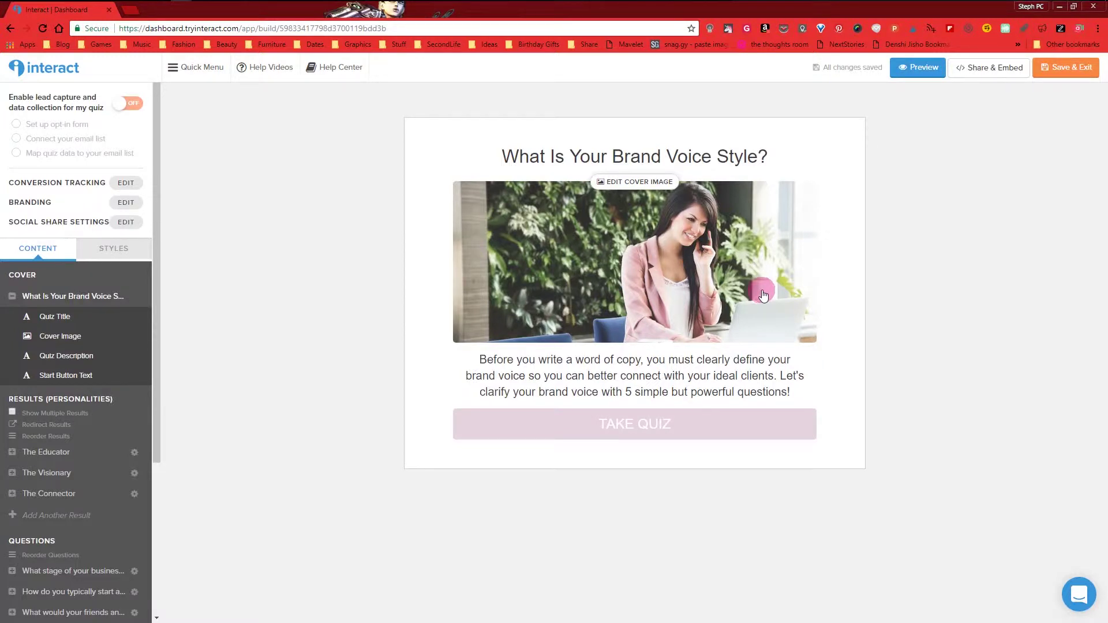
# Look over the quiz's content outline, checking the title and cover image elements of the cover page.
pyautogui.click(763, 295)
pyautogui.scroll(-2, 76, 323)
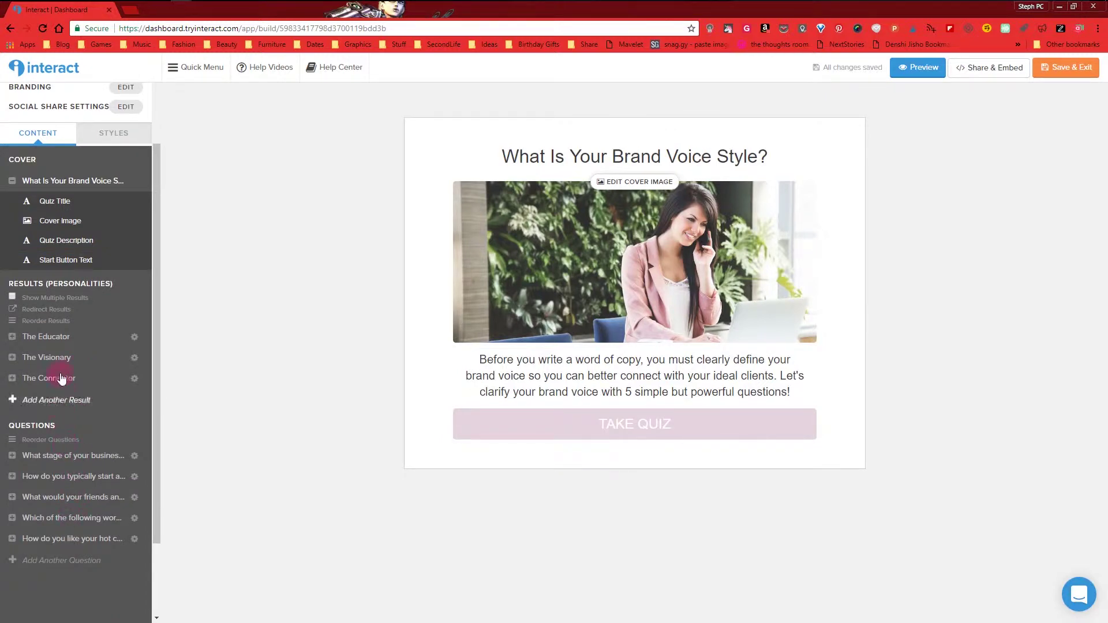
pyautogui.click(528, 164)
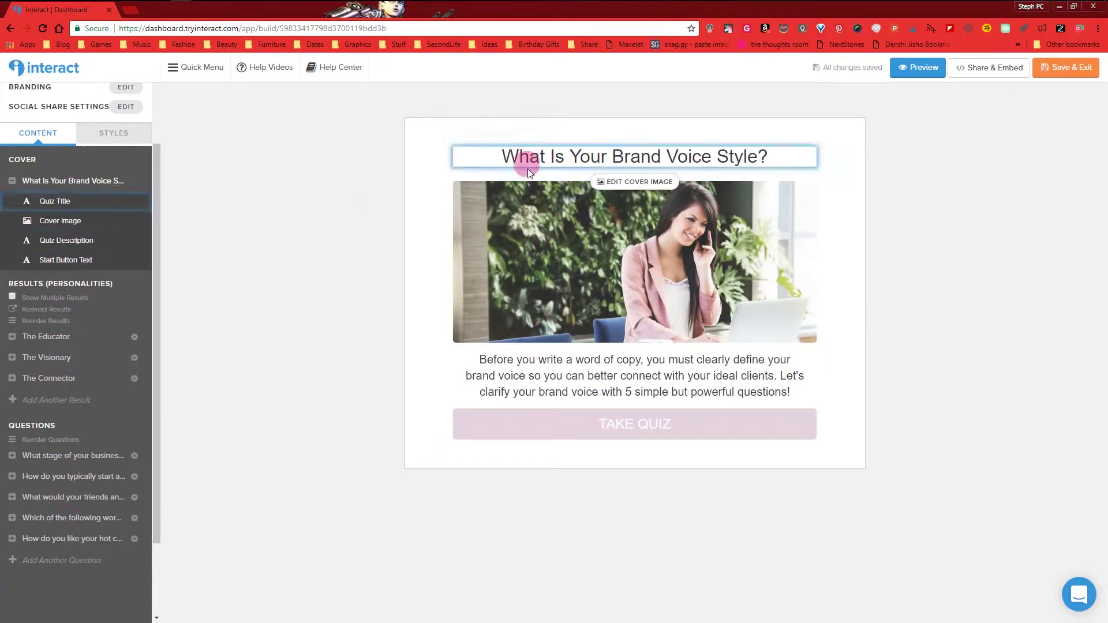
pyautogui.click(83, 219)
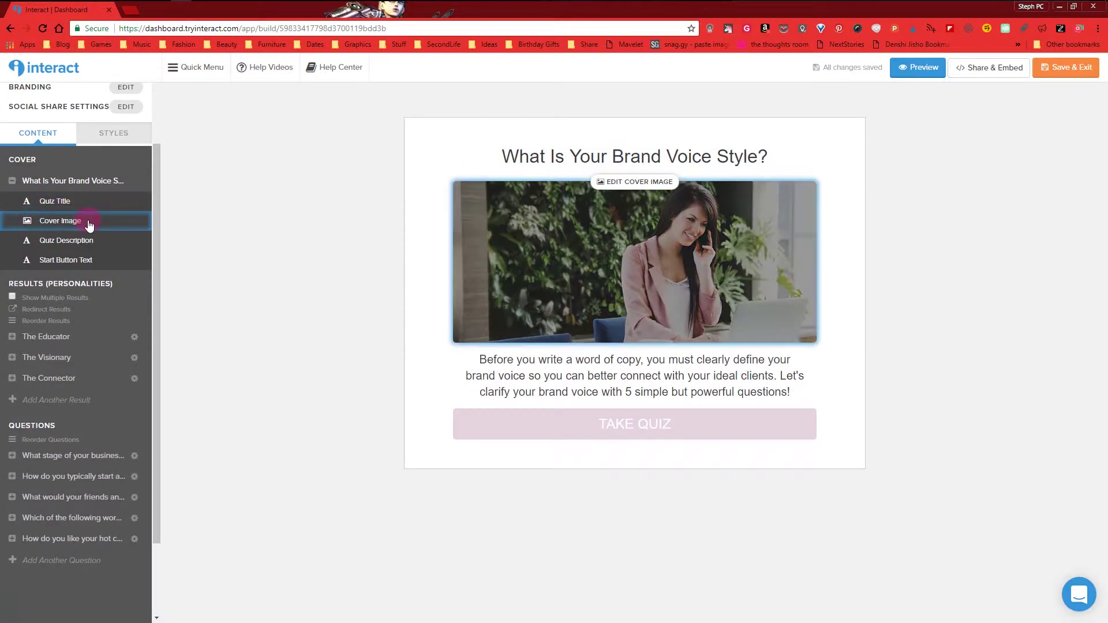
# Try a tighter crop of the cover image and toggle the recommended-resolution cropping limit, returning the crop to the image's full width.
pyautogui.click(632, 184)
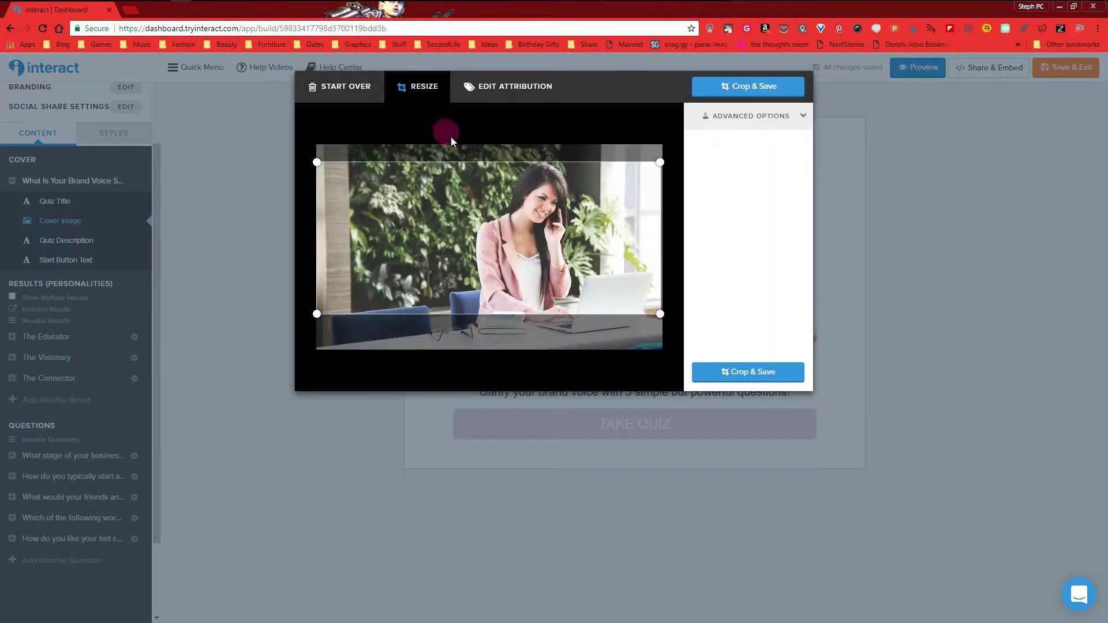
pyautogui.moveTo(317, 153); pyautogui.dragTo(334, 171)
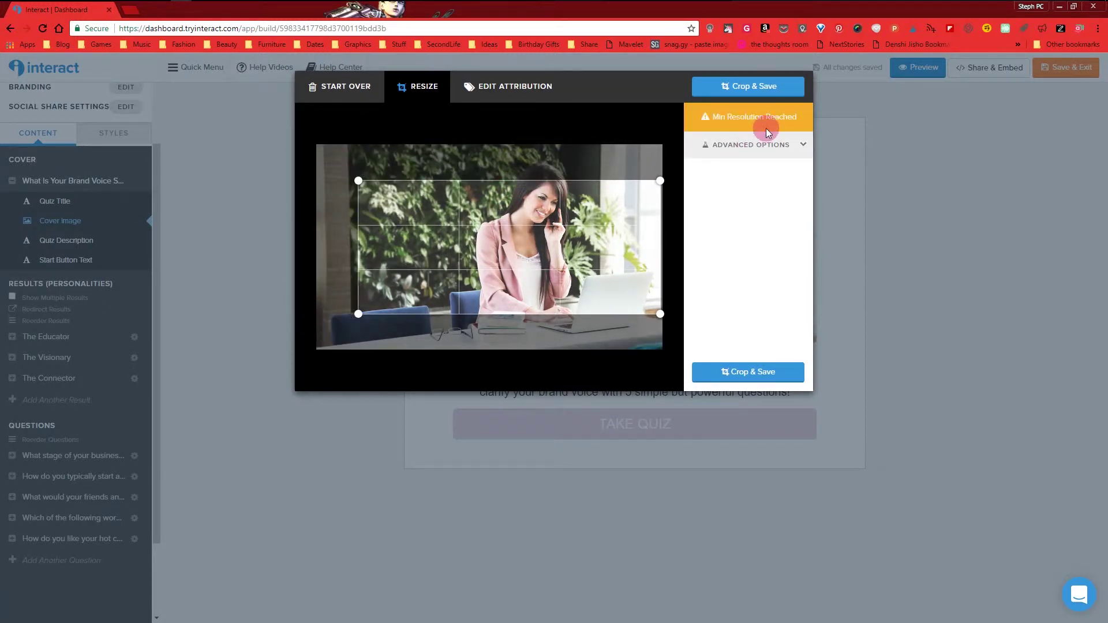
pyautogui.click(767, 144)
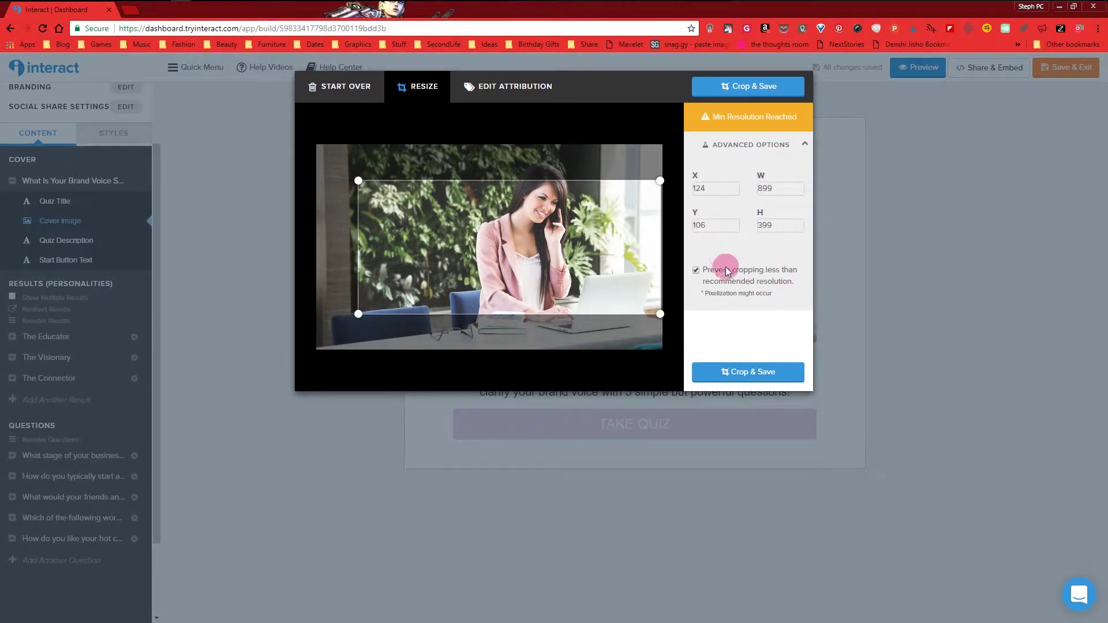
pyautogui.click(697, 270)
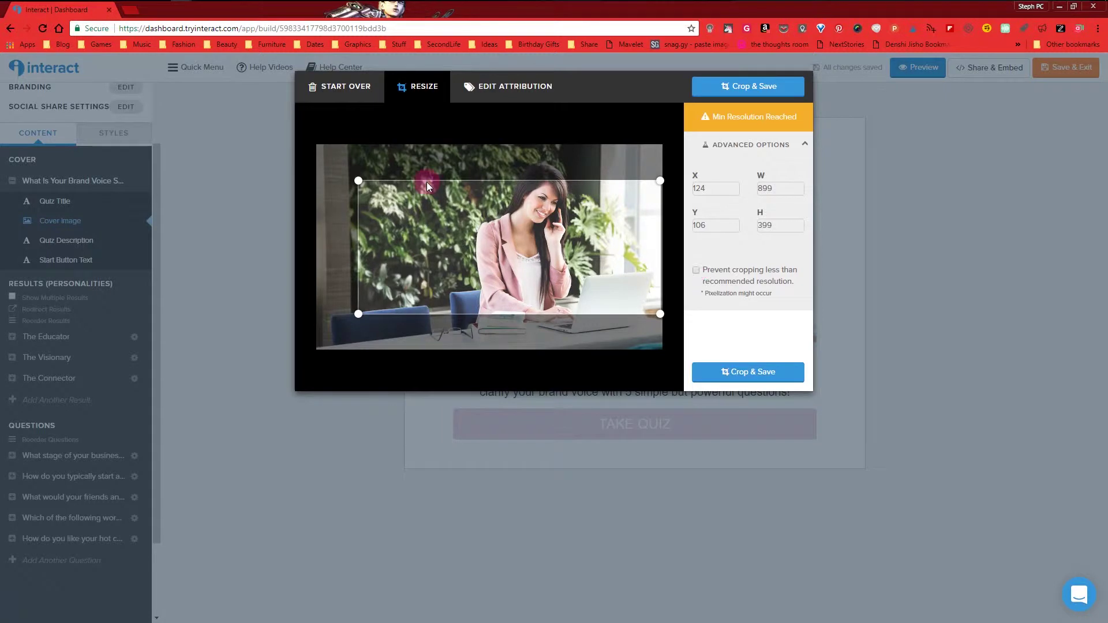
pyautogui.moveTo(354, 182); pyautogui.dragTo(284, 153)
pyautogui.click(697, 270)
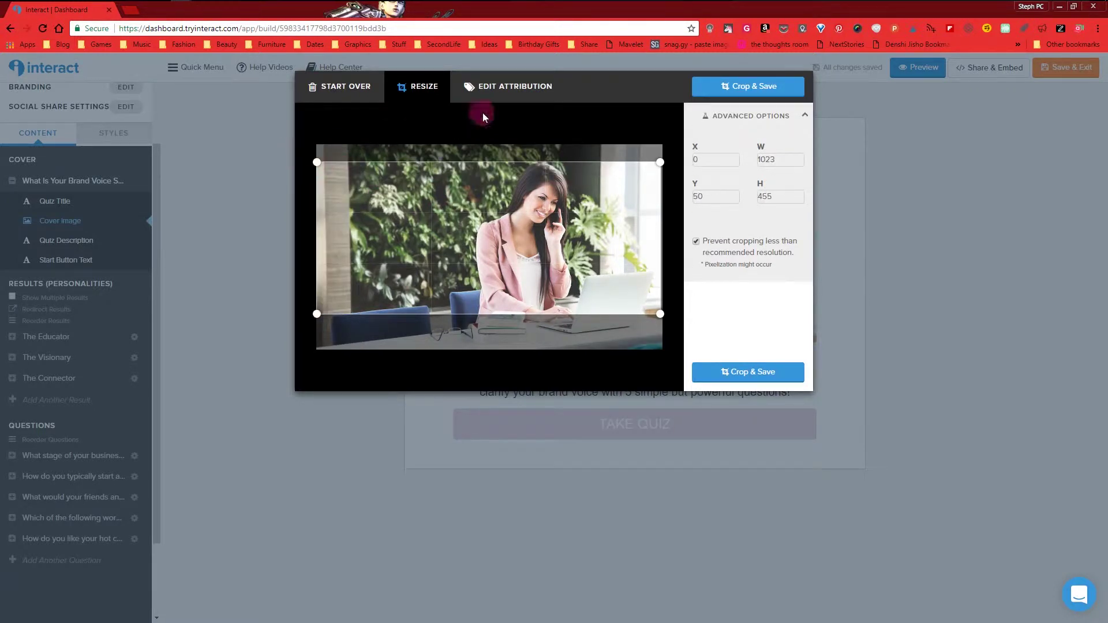
# Check the cover image's attribution fields, decline starting over with the image, and save the full-width crop.
pyautogui.click(491, 90)
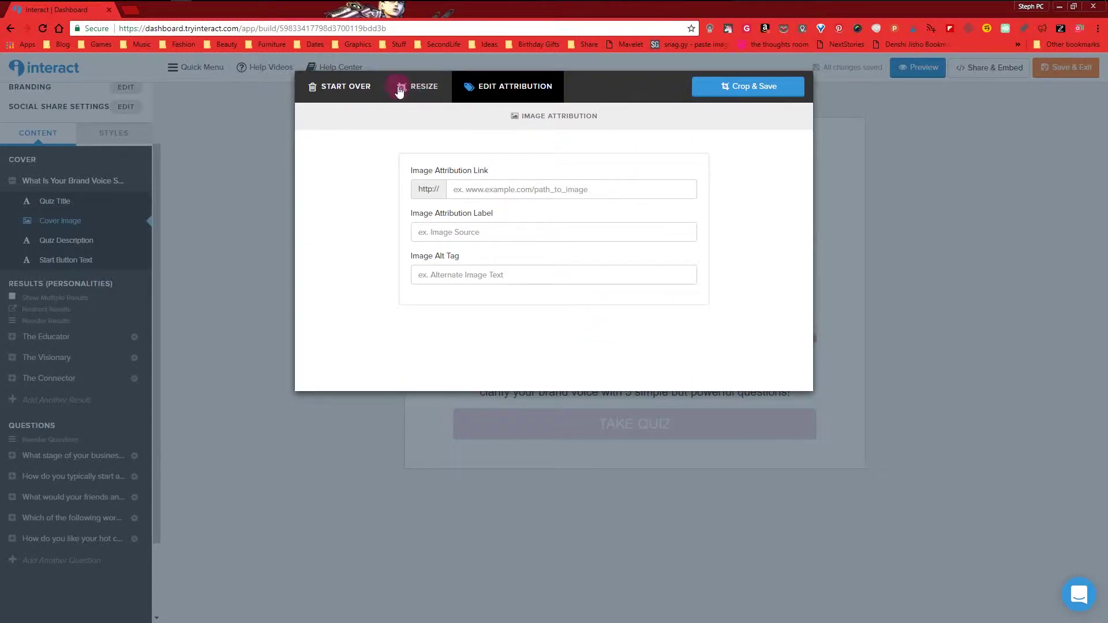
pyautogui.click(401, 90)
pyautogui.click(341, 86)
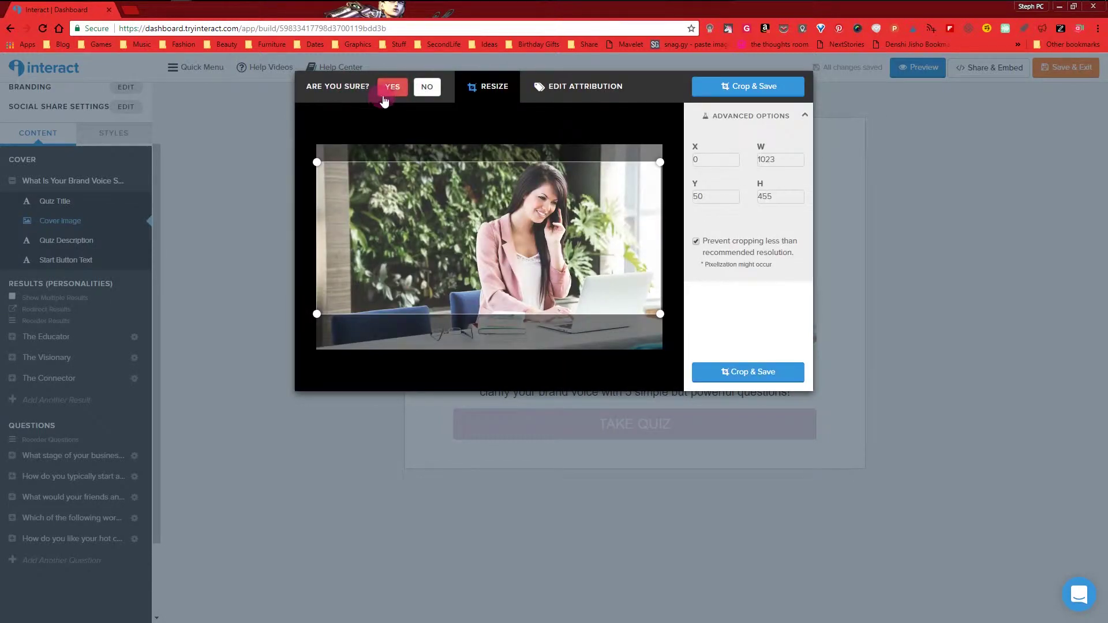
pyautogui.click(426, 88)
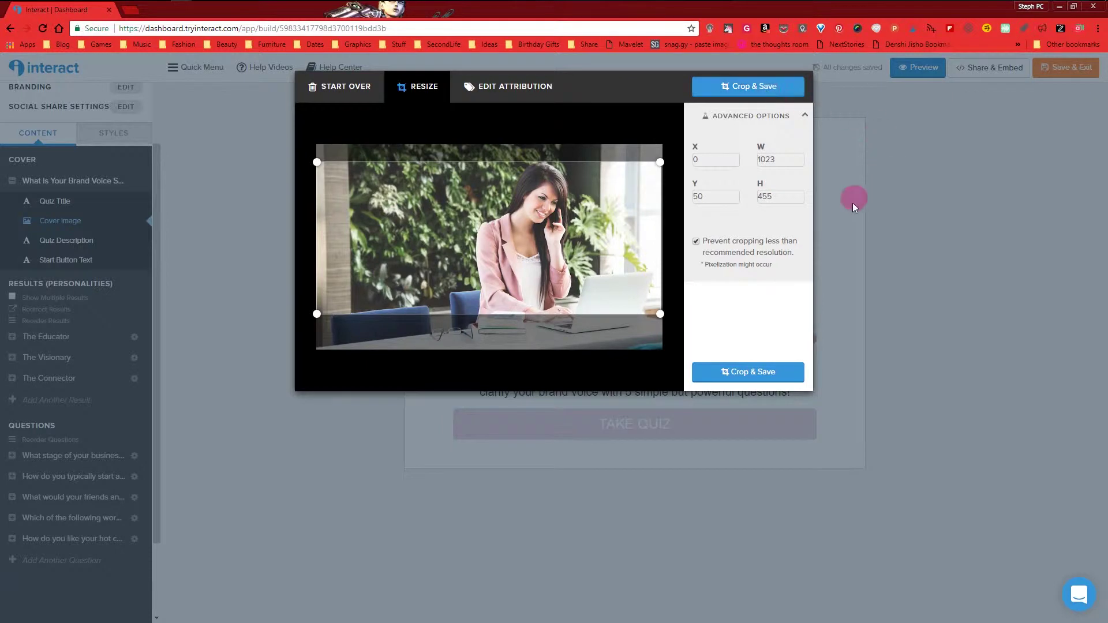
pyautogui.click(751, 85)
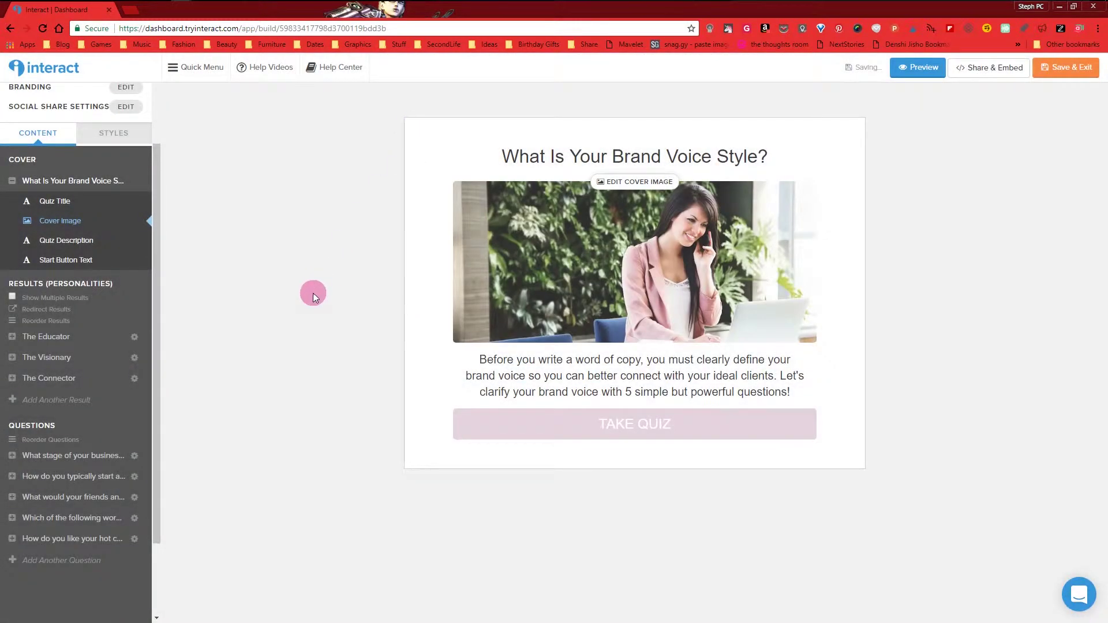
# Change the cover's start button text to "TAKE QUIZ NOW".
pyautogui.click(75, 242)
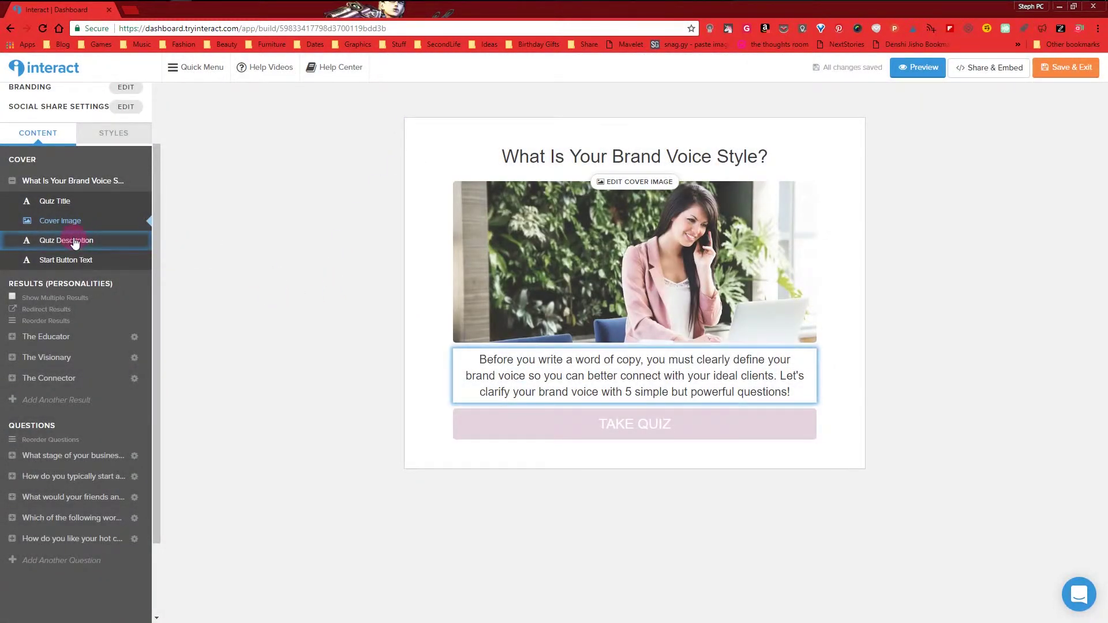
pyautogui.click(79, 260)
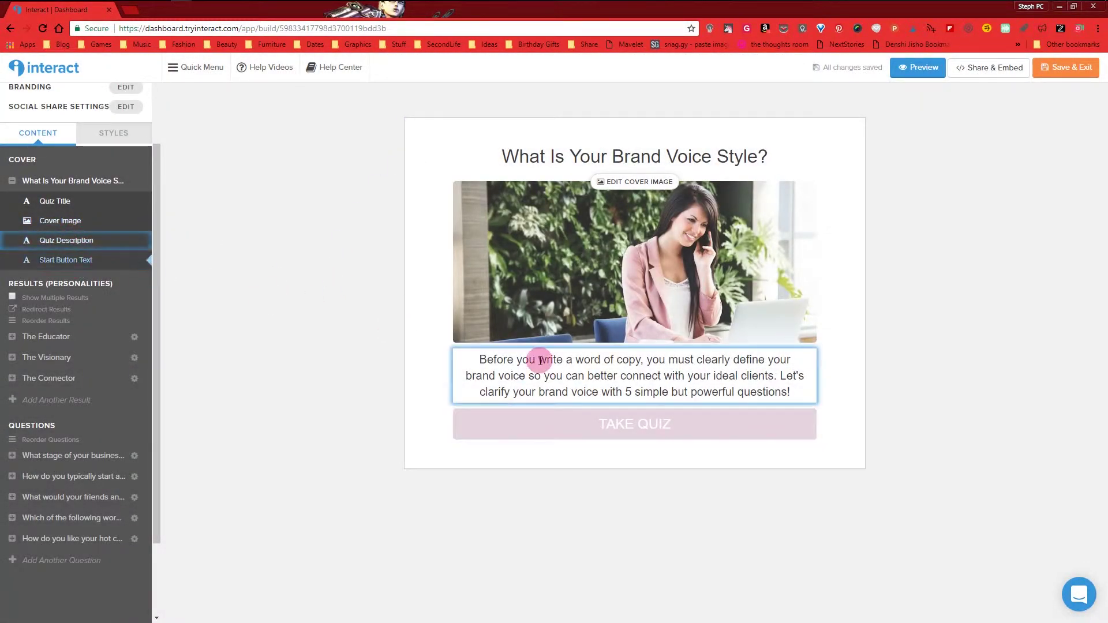
pyautogui.click(657, 430)
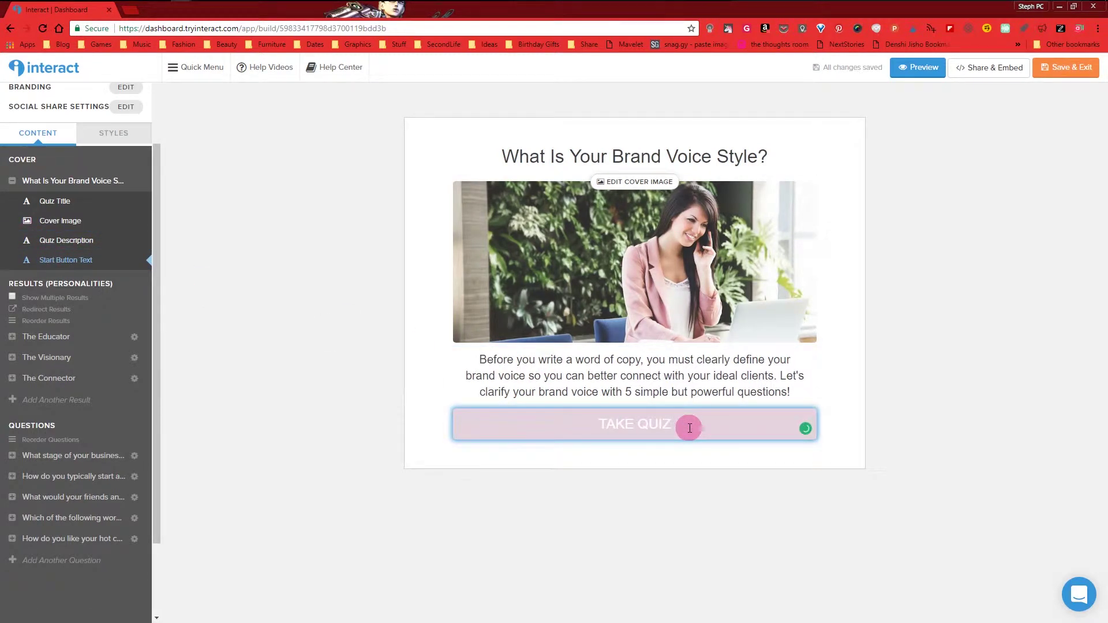
pyautogui.write('NOW')
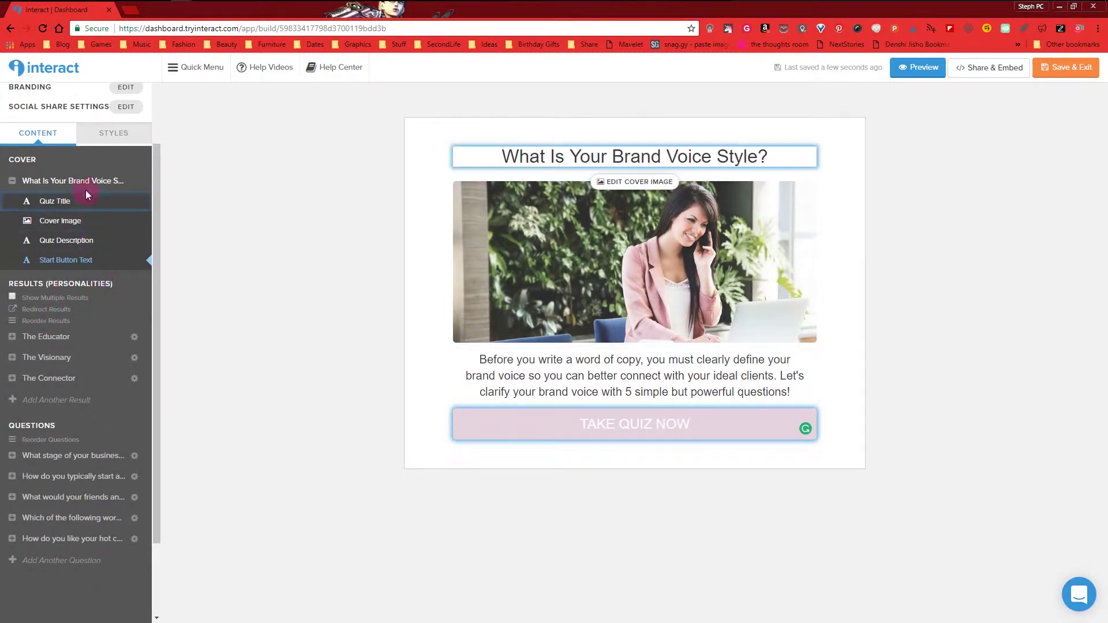
# Collapse the cover section in the quiz's content outline.
pyautogui.click(12, 181)
pyautogui.click(12, 182)
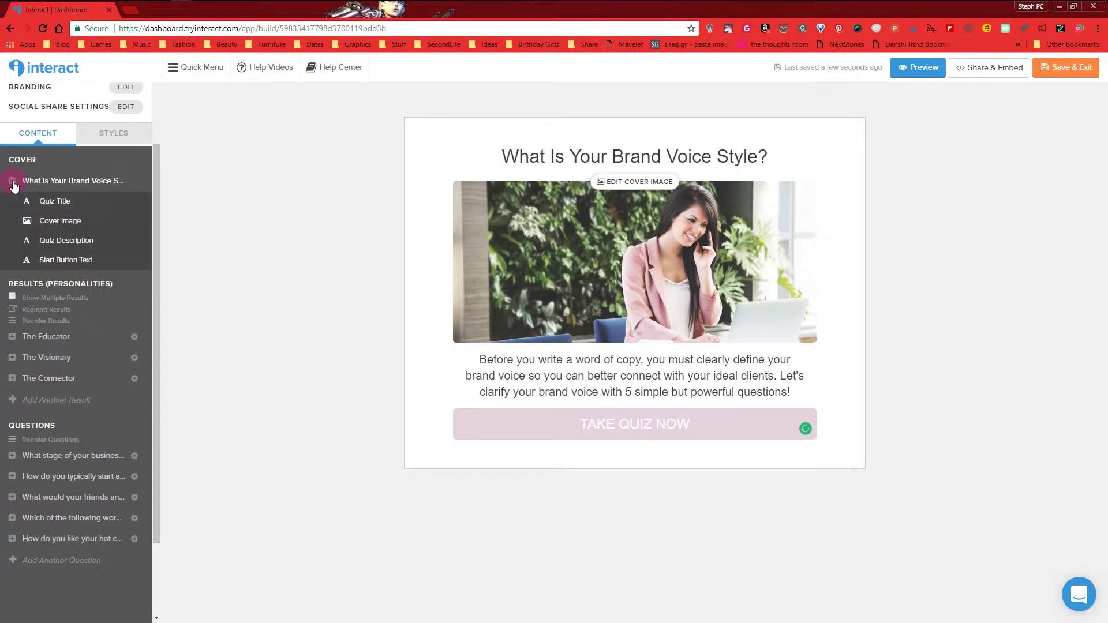
pyautogui.click(17, 229)
pyautogui.click(10, 183)
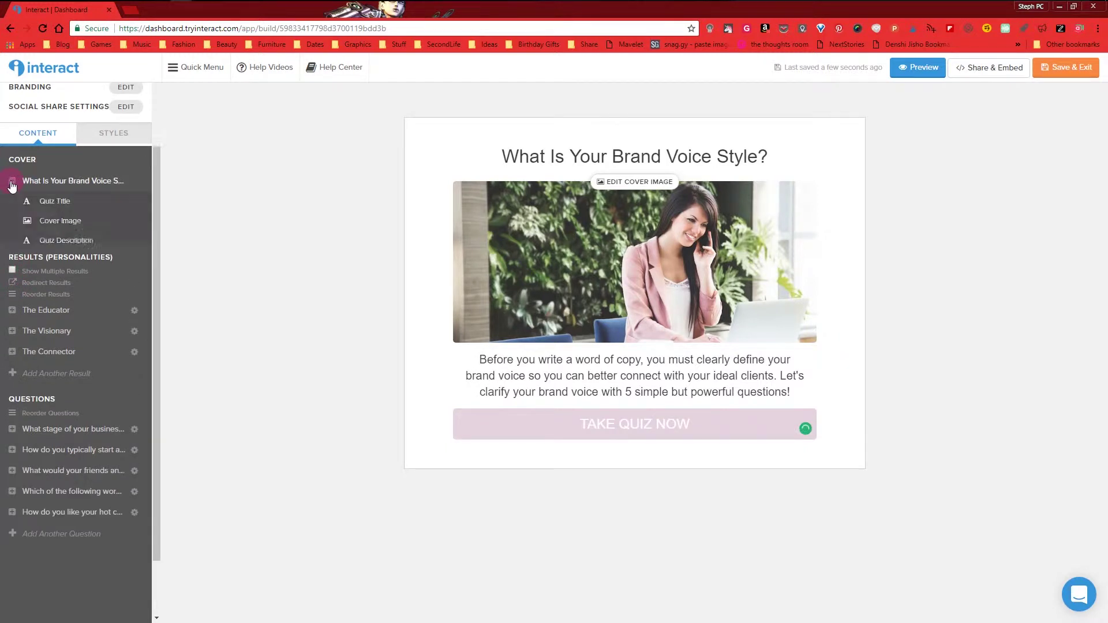
pyautogui.click(12, 181)
pyautogui.click(13, 234)
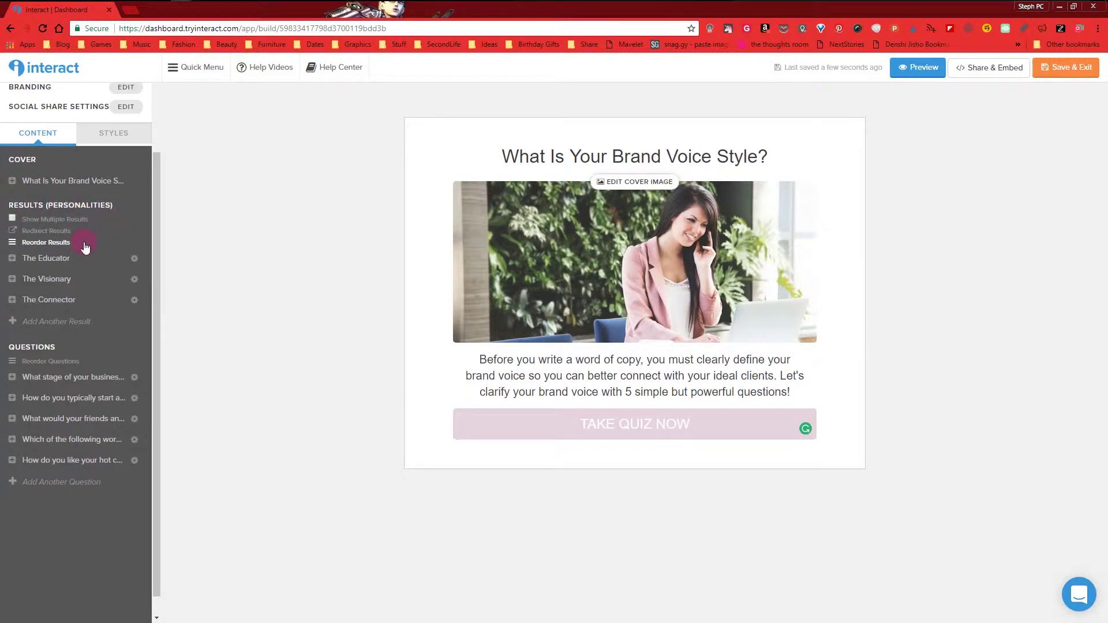
# Review the Educator, Visionary and Connector result pages, returning to The Educator.
pyautogui.click(17, 260)
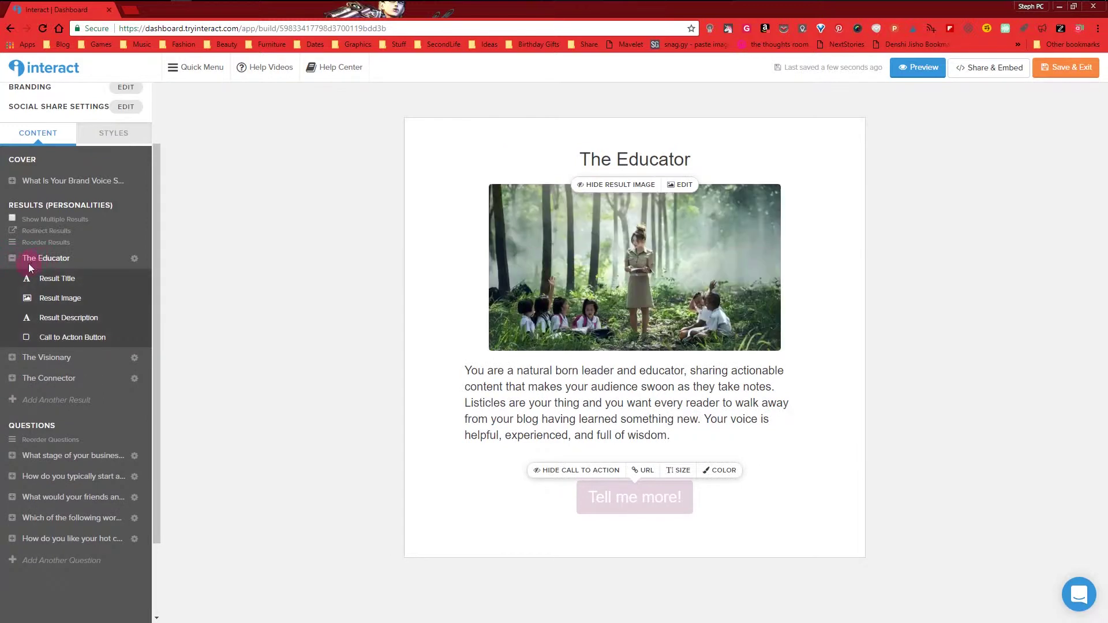
pyautogui.click(41, 361)
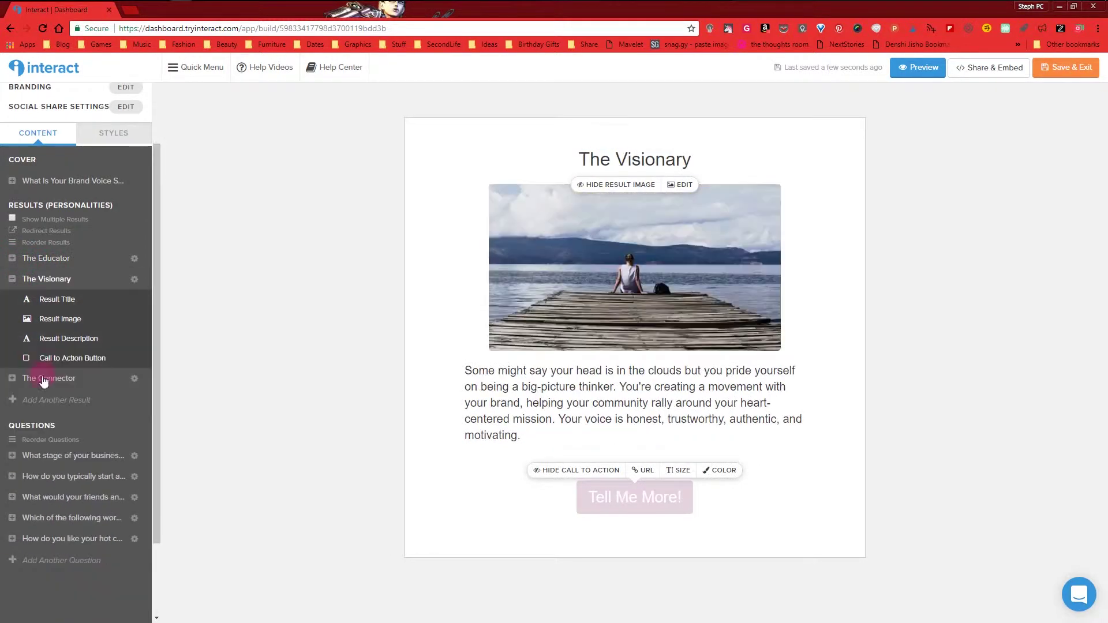
pyautogui.click(50, 381)
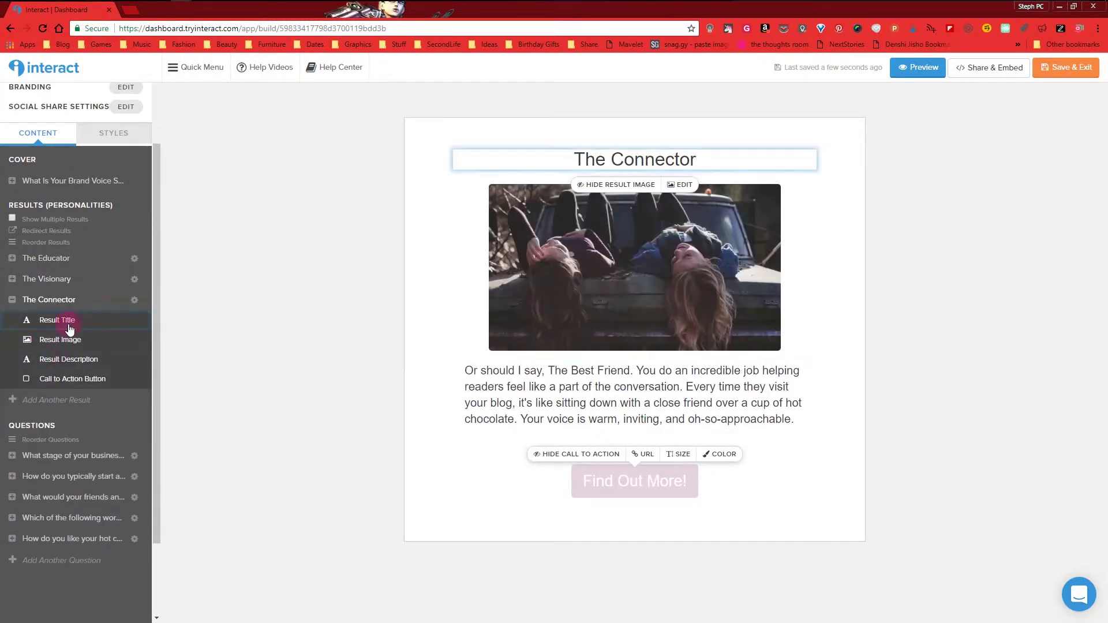
pyautogui.click(61, 286)
pyautogui.click(52, 259)
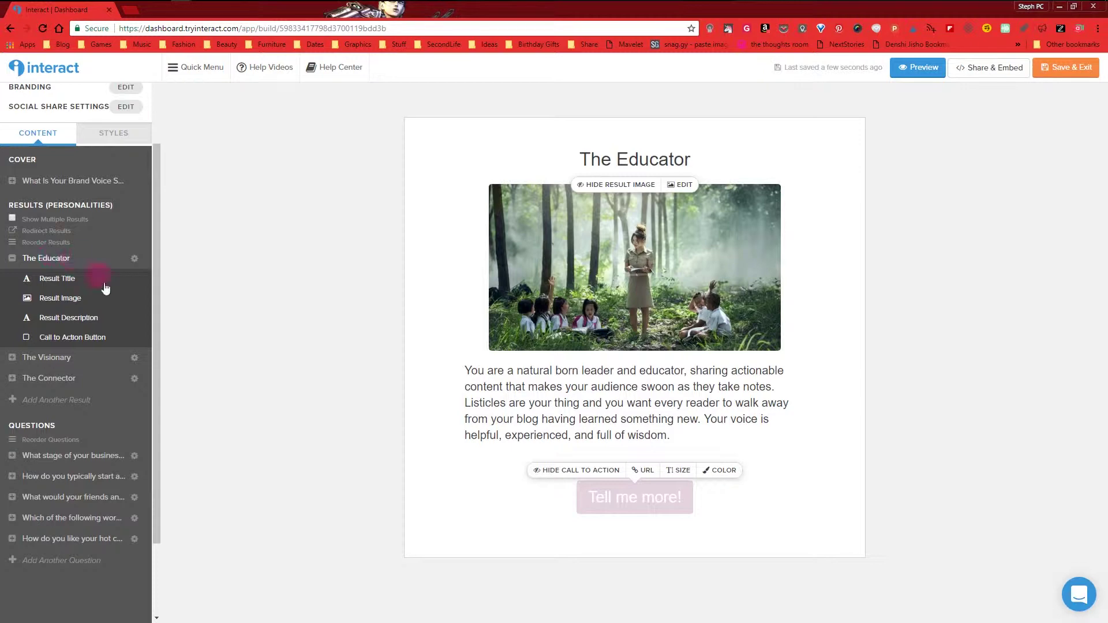
# Examine the Educator result's title, image, description and call-to-action button as editable elements.
pyautogui.scroll(2, 86, 404)
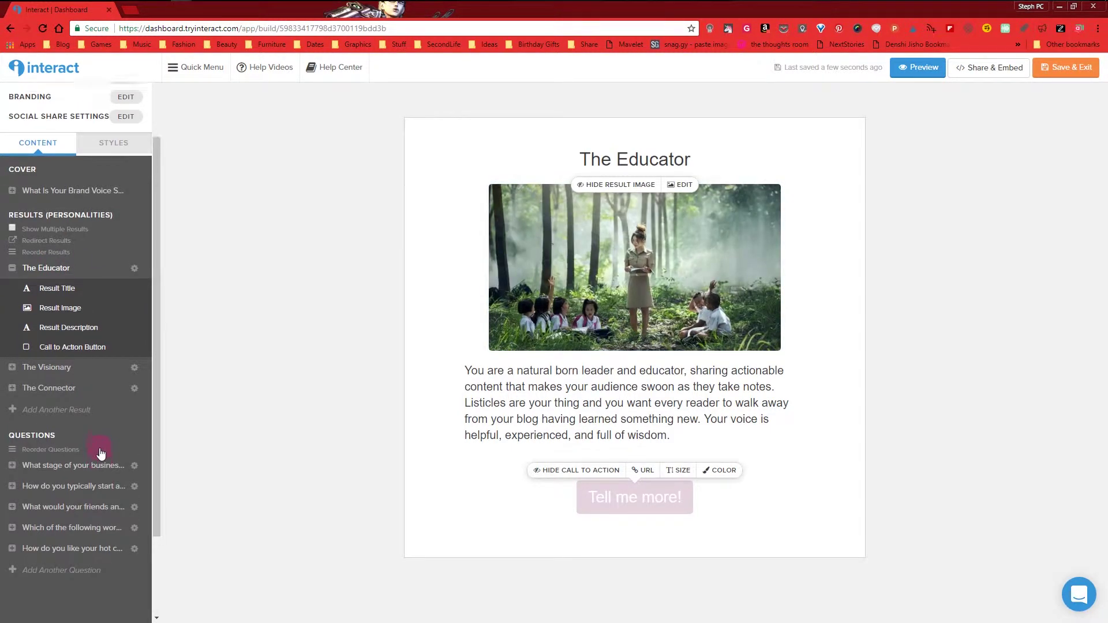
pyautogui.scroll(-2, 86, 288)
pyautogui.scroll(3, 107, 245)
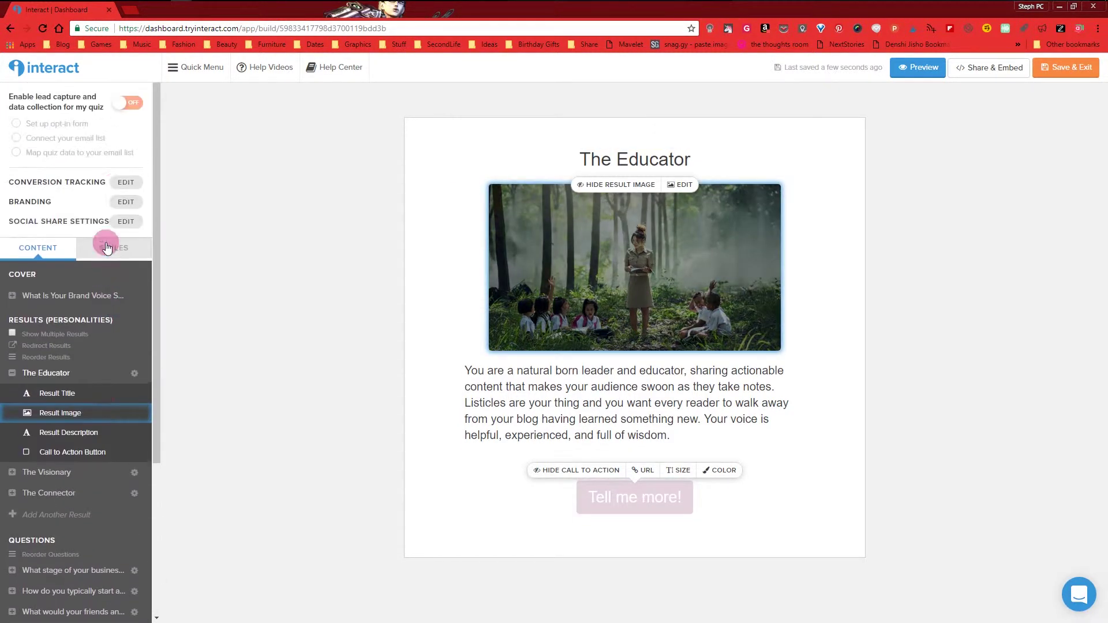
pyautogui.scroll(-3, 112, 162)
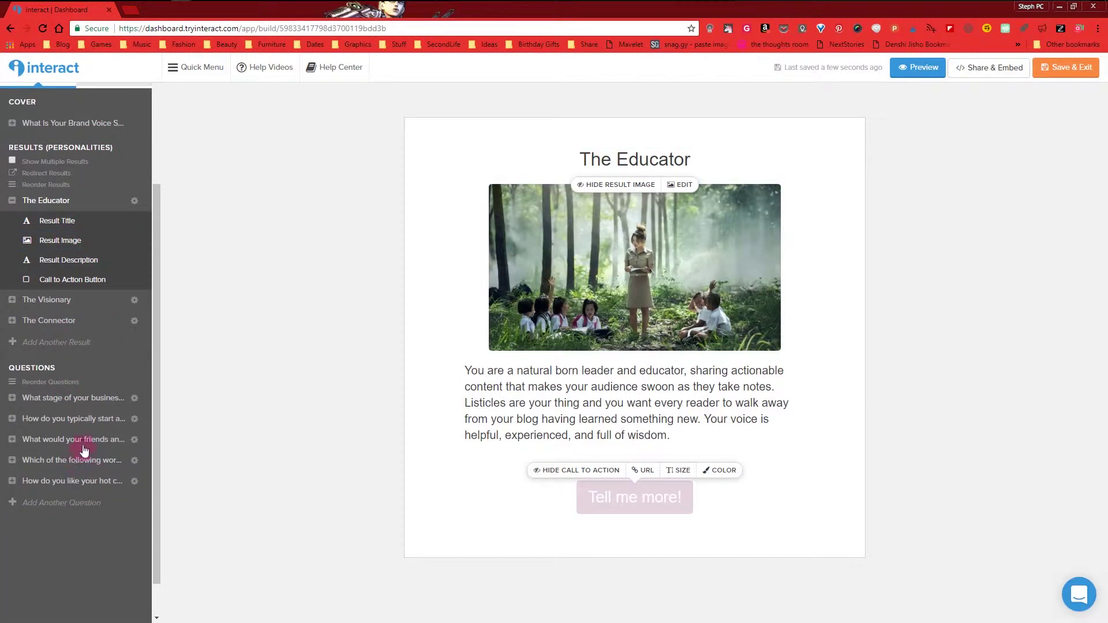
pyautogui.click(50, 280)
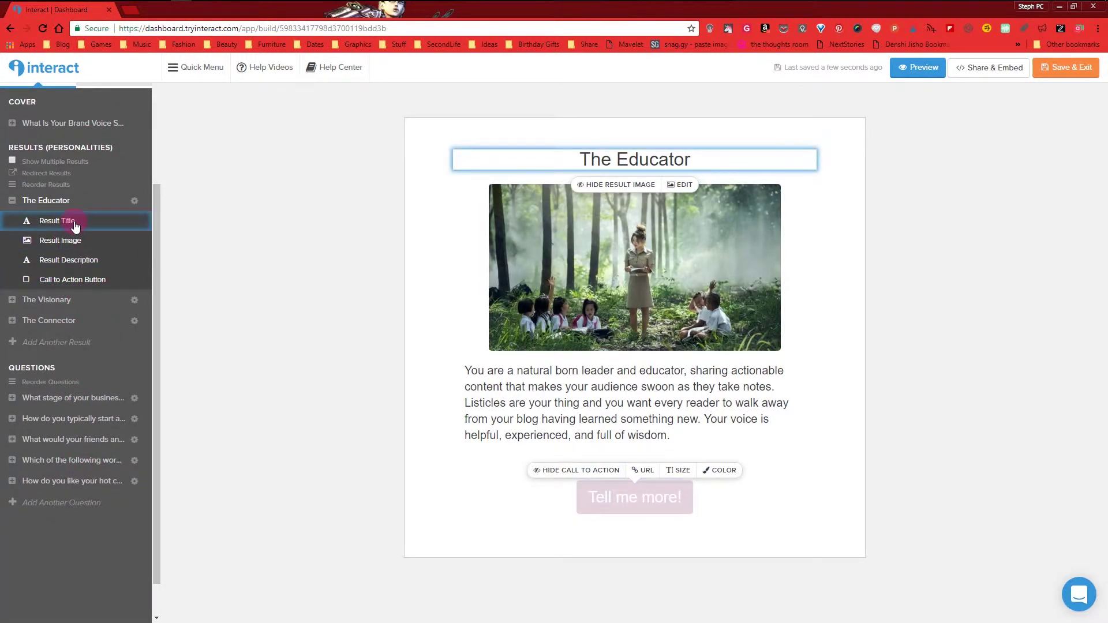
pyautogui.click(68, 241)
pyautogui.click(68, 260)
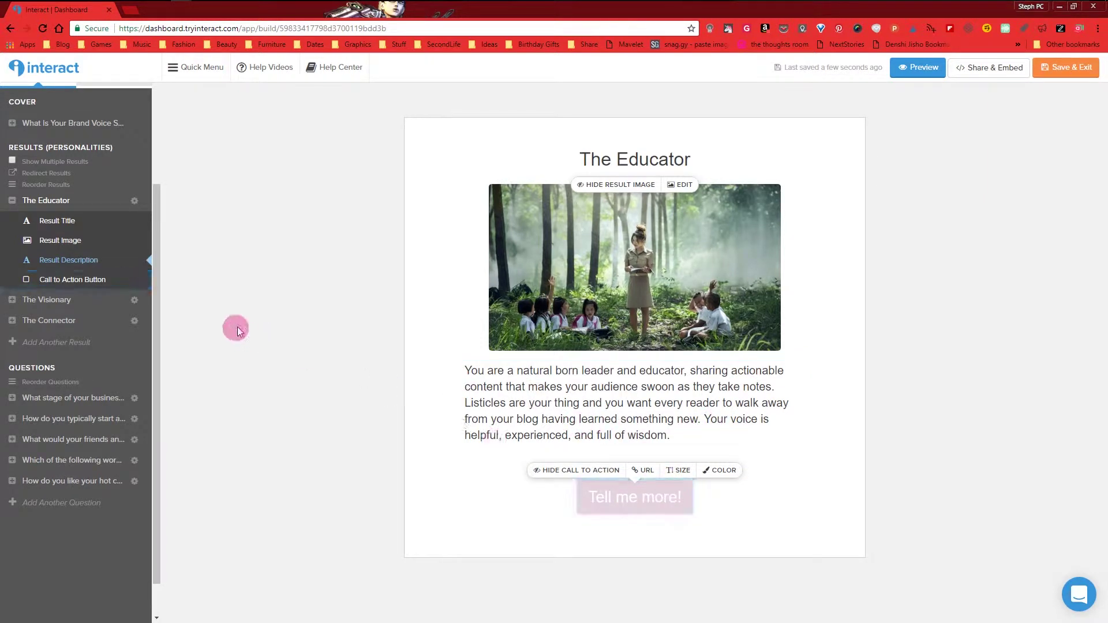
pyautogui.click(623, 495)
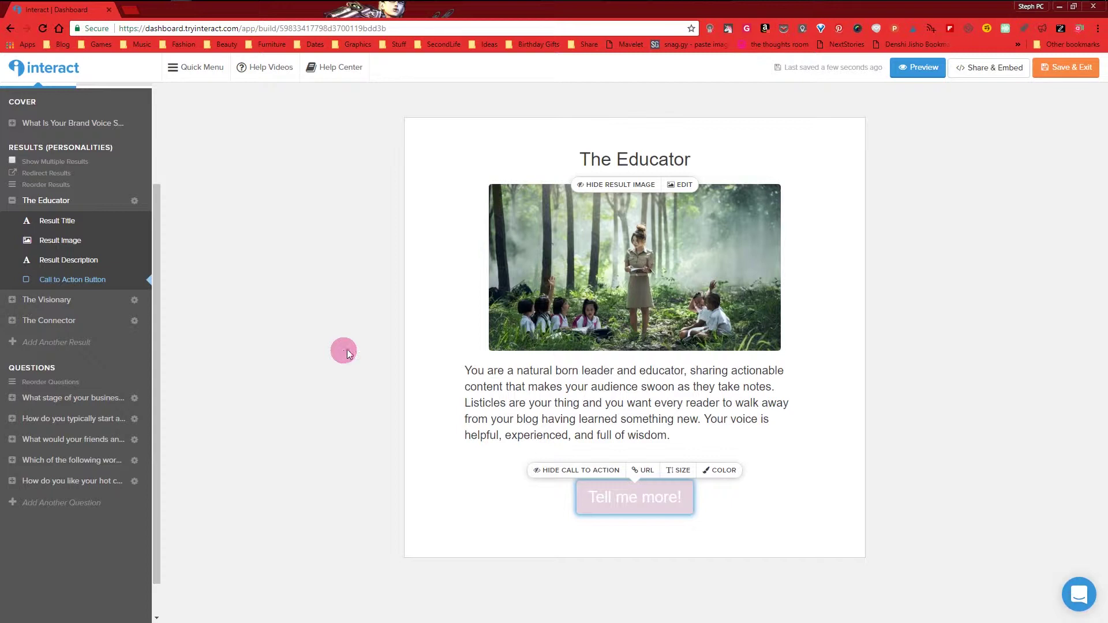
# Enable lead capture to view the opt-in form's fields and settings, and switch it off again.
pyautogui.scroll(1, 152, 279)
pyautogui.scroll(3, 151, 279)
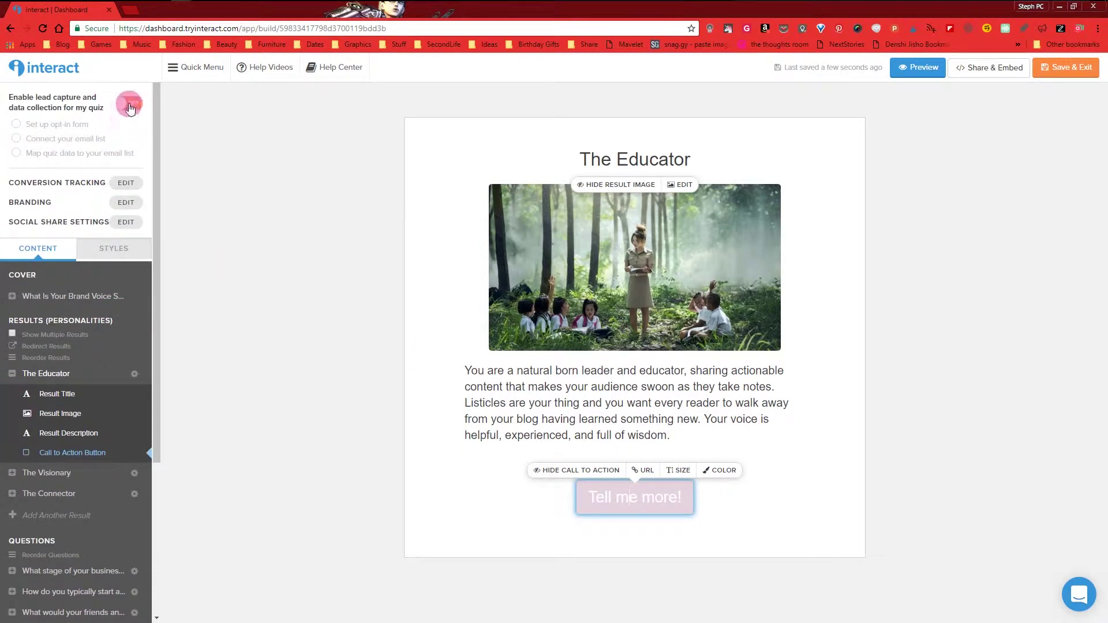
pyautogui.click(131, 108)
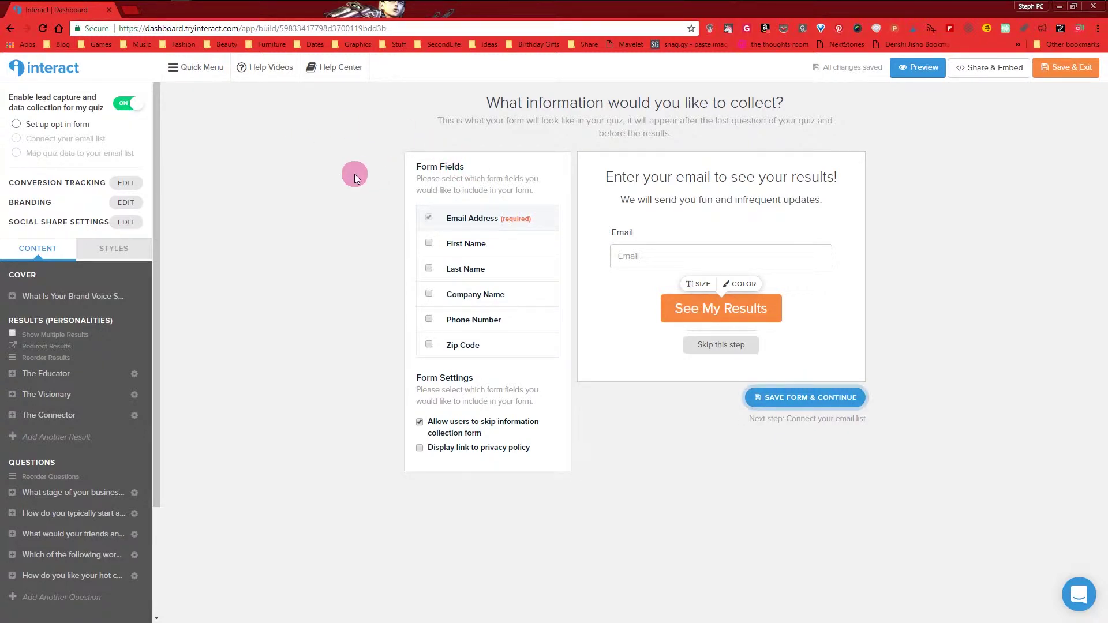
pyautogui.click(143, 107)
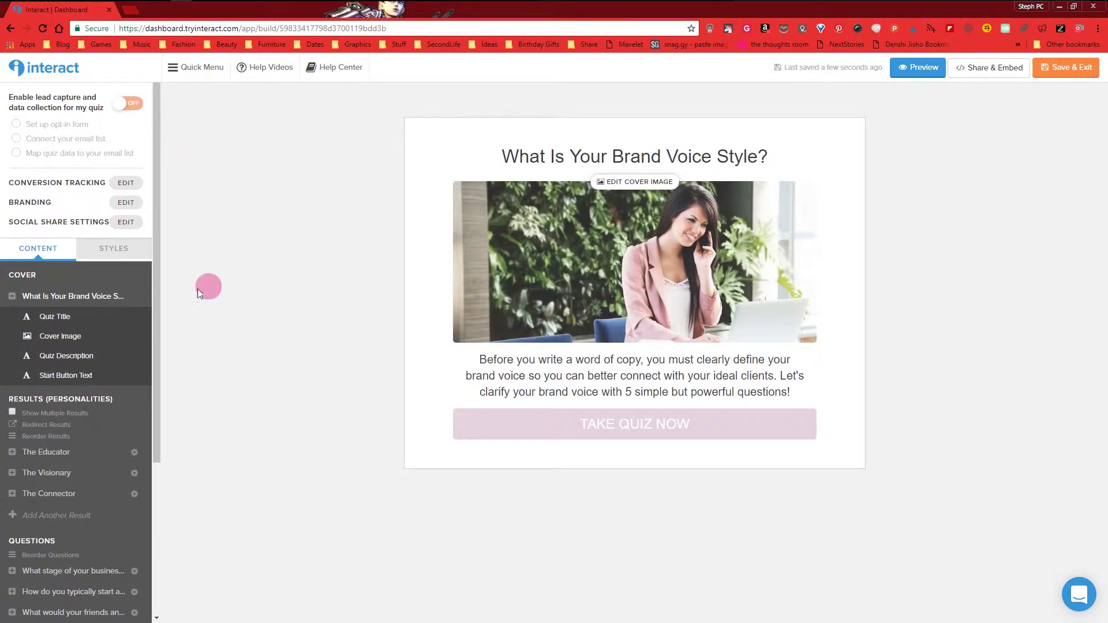
# Reopen the Educator result and inspect its call-to-action button and the remaining results and questions in the outline.
pyautogui.click(60, 456)
pyautogui.click(599, 500)
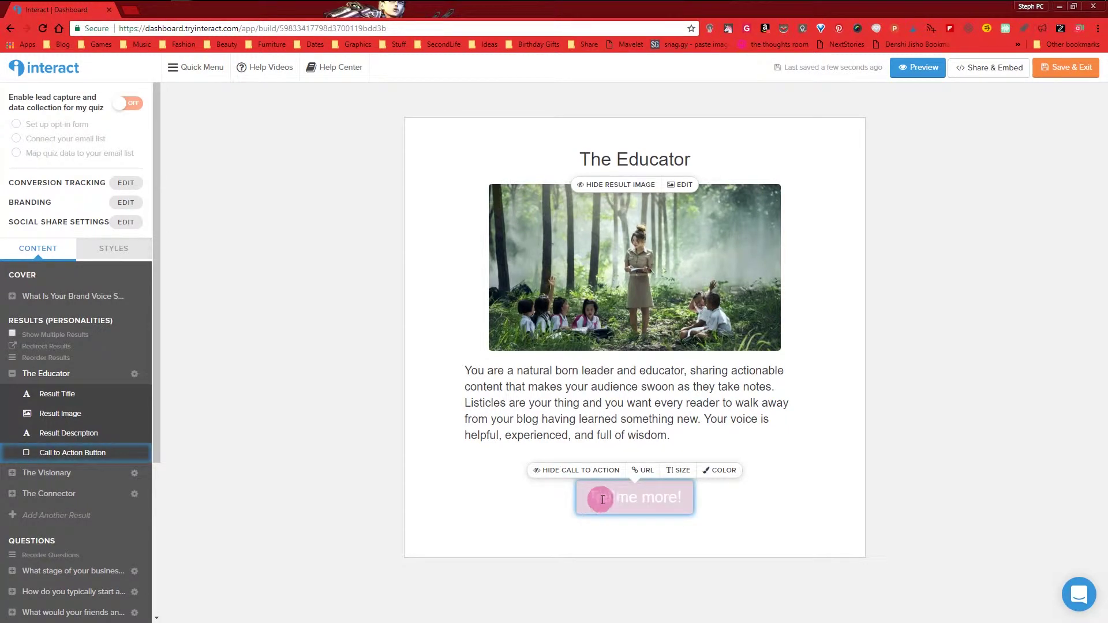
pyautogui.click(684, 495)
pyautogui.click(542, 475)
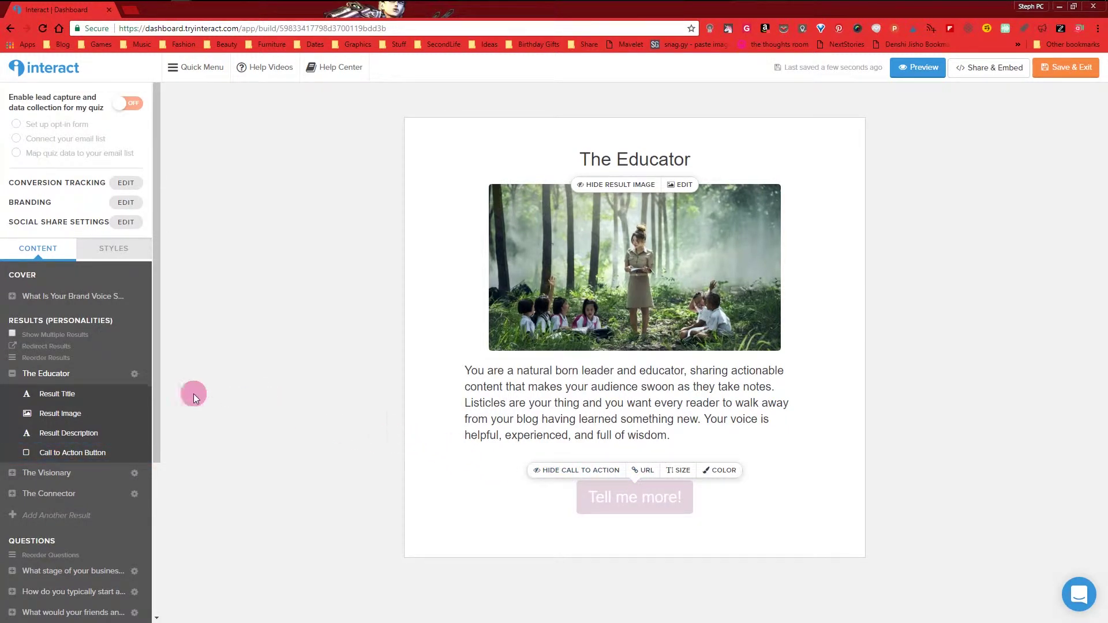
pyautogui.click(135, 391)
pyautogui.scroll(-4, 135, 391)
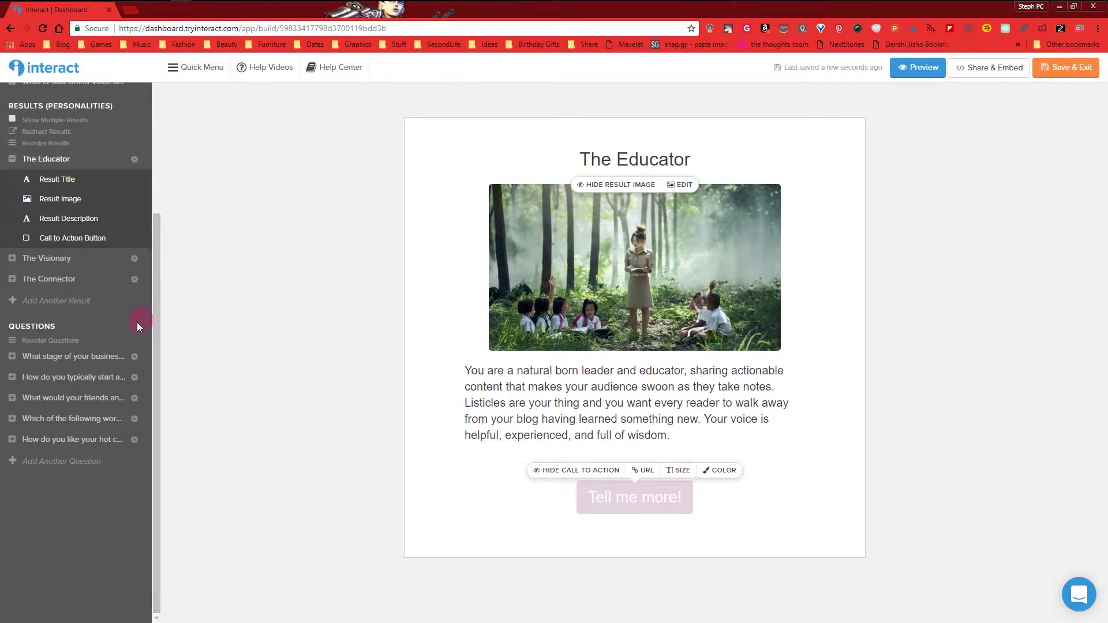
# Open the question "What stage of your business are you currently in?" and examine its title, image and answers as editable elements.
pyautogui.scroll(4, 136, 322)
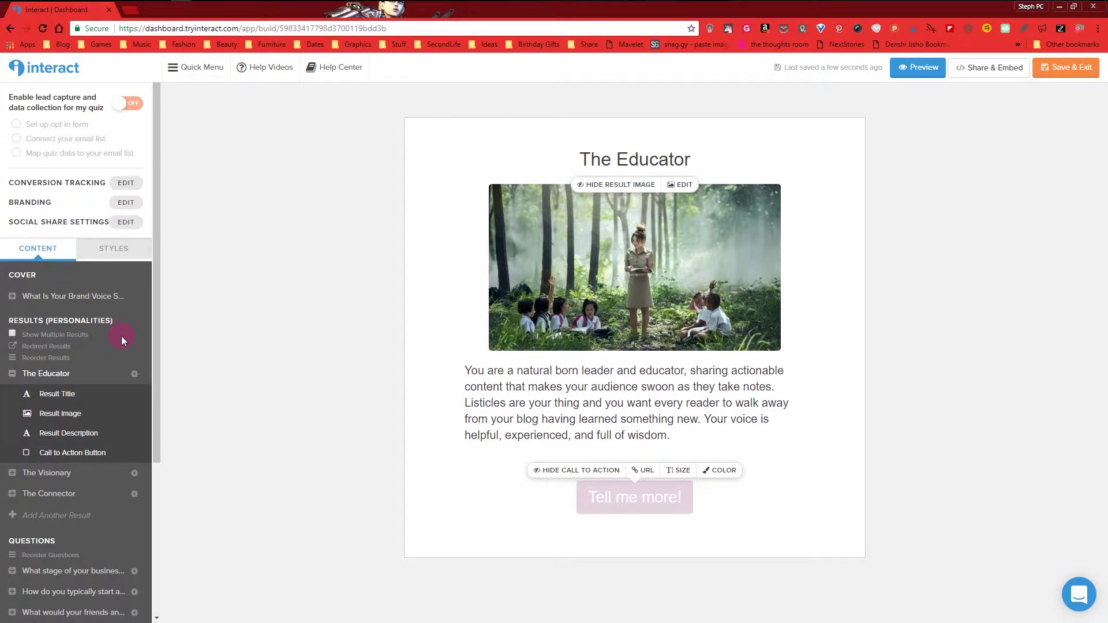
pyautogui.scroll(-2, 121, 336)
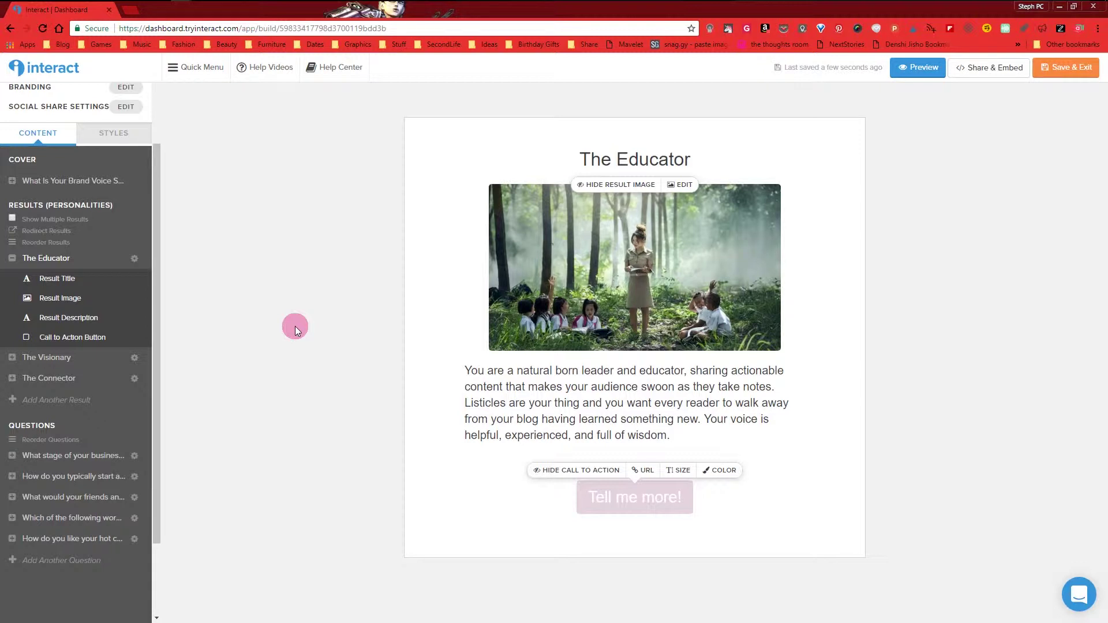
pyautogui.click(86, 457)
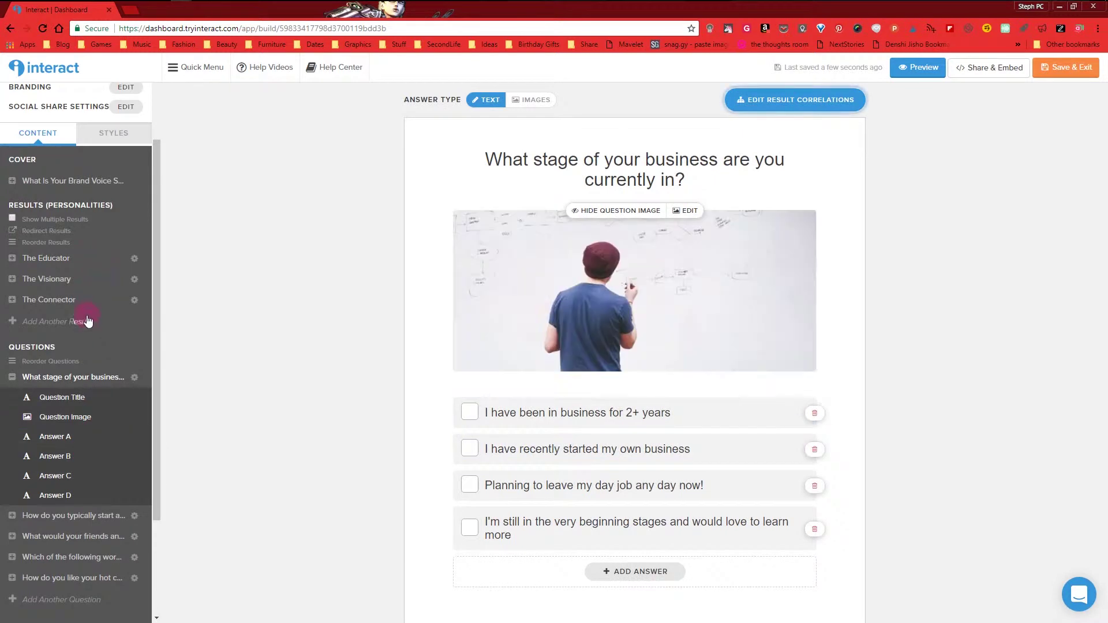
pyautogui.scroll(-1, 85, 317)
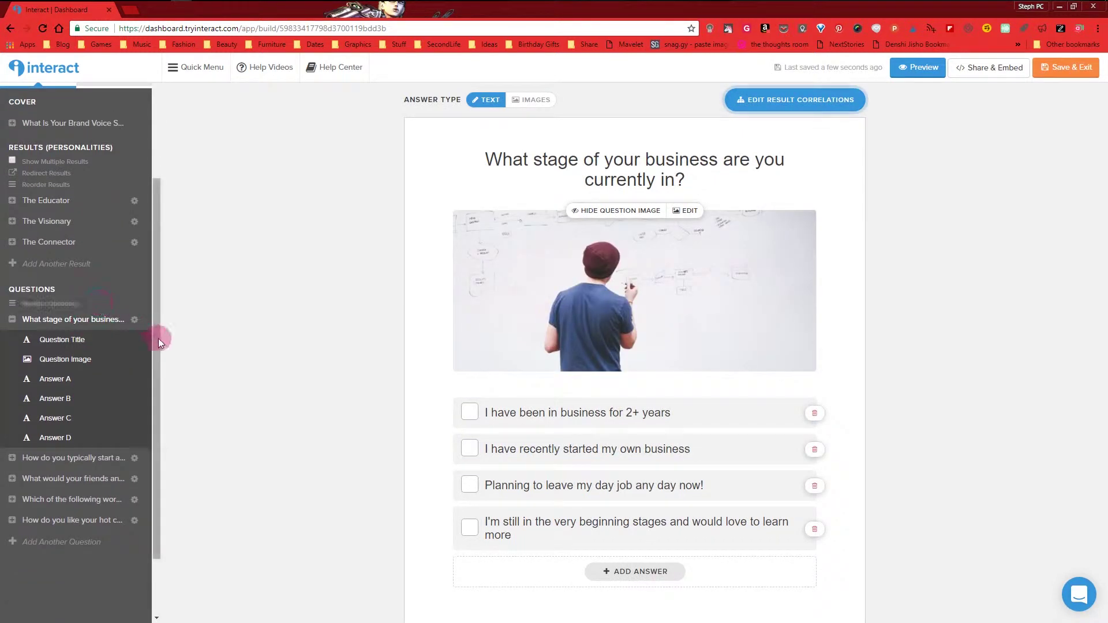
pyautogui.click(87, 339)
pyautogui.click(83, 437)
pyautogui.click(89, 398)
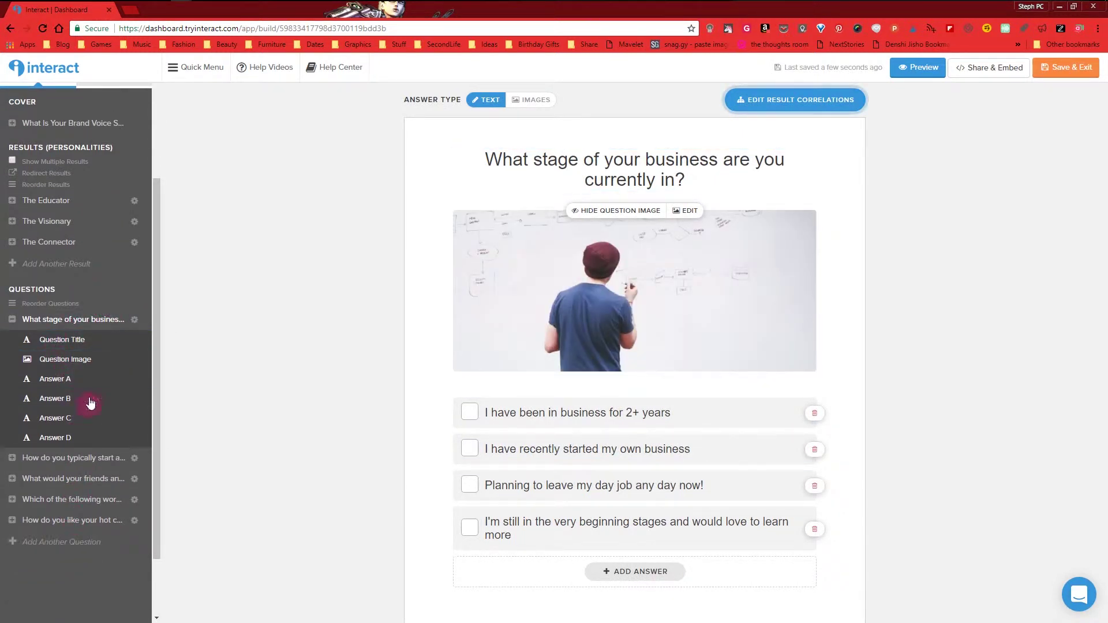
pyautogui.click(92, 341)
pyautogui.click(488, 251)
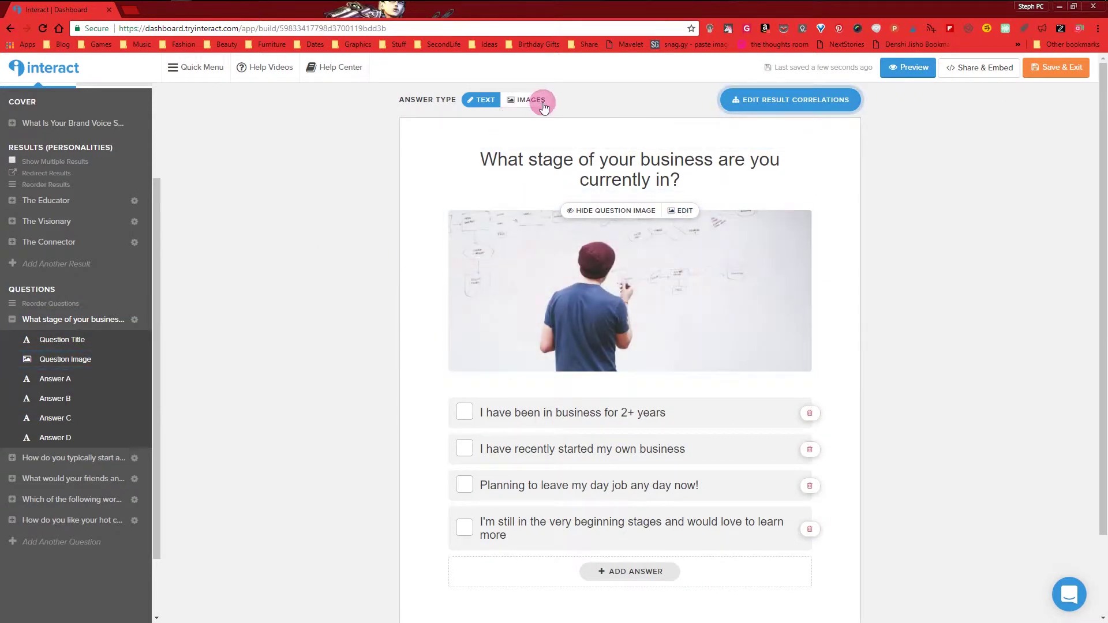
# Switch the question's answer type to images and search stock pictures for "business" for the "I have recently started my own business" answer.
pyautogui.click(541, 107)
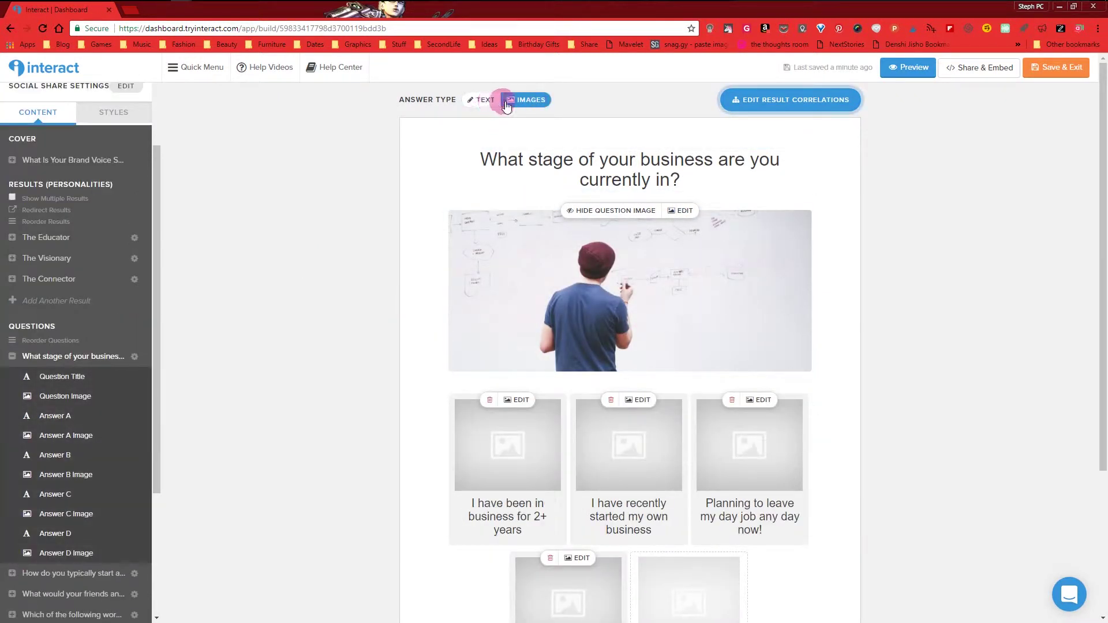
pyautogui.scroll(-2, 282, 242)
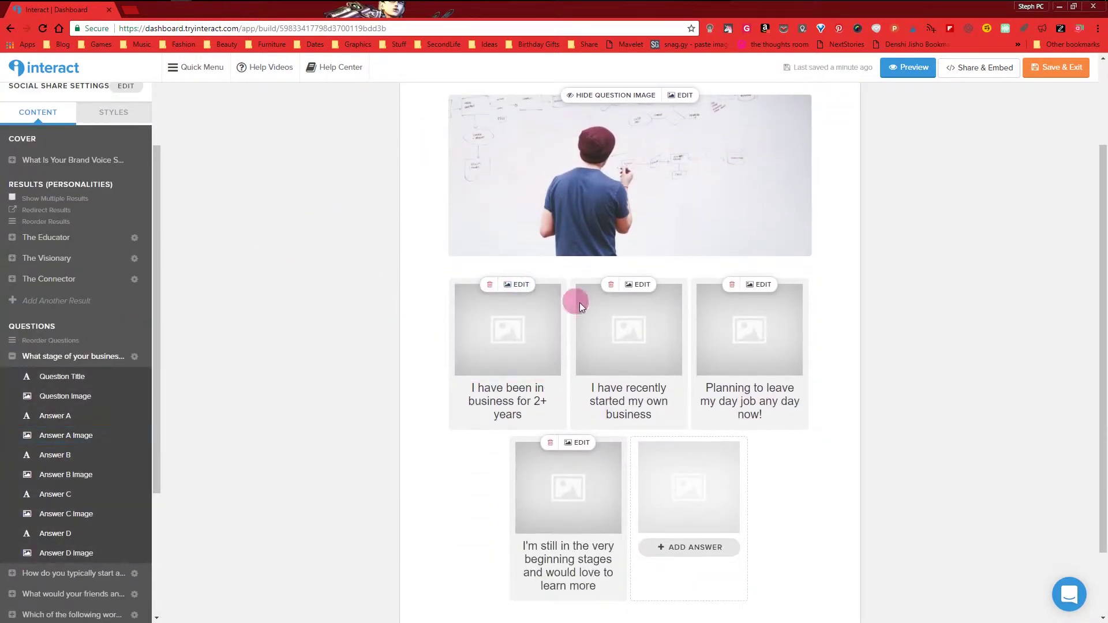
pyautogui.click(637, 284)
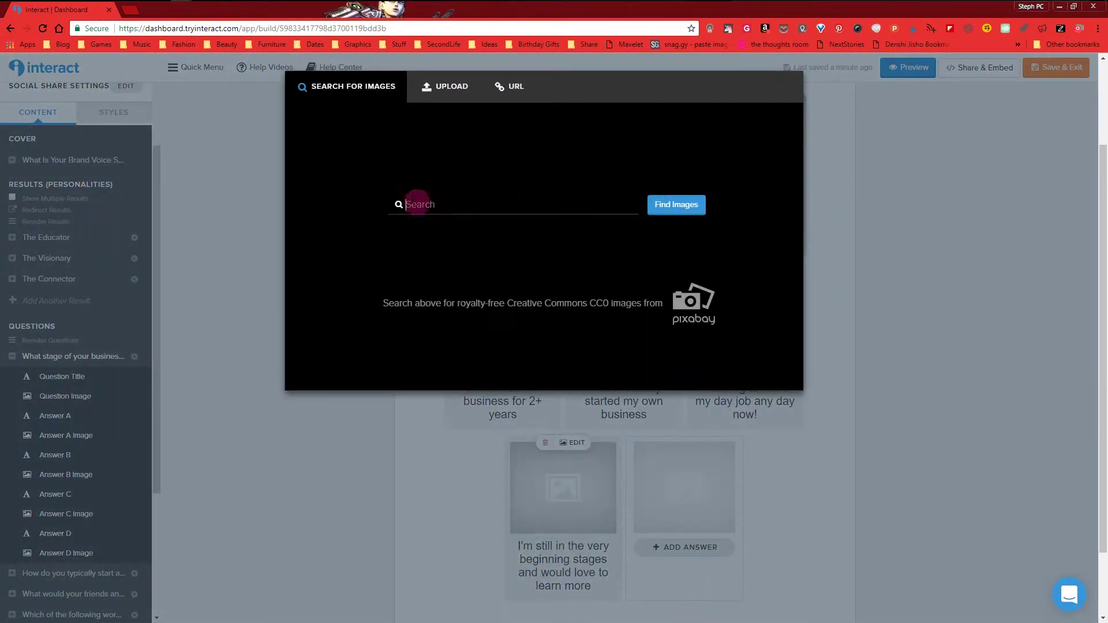
pyautogui.scroll(1, 726, 296)
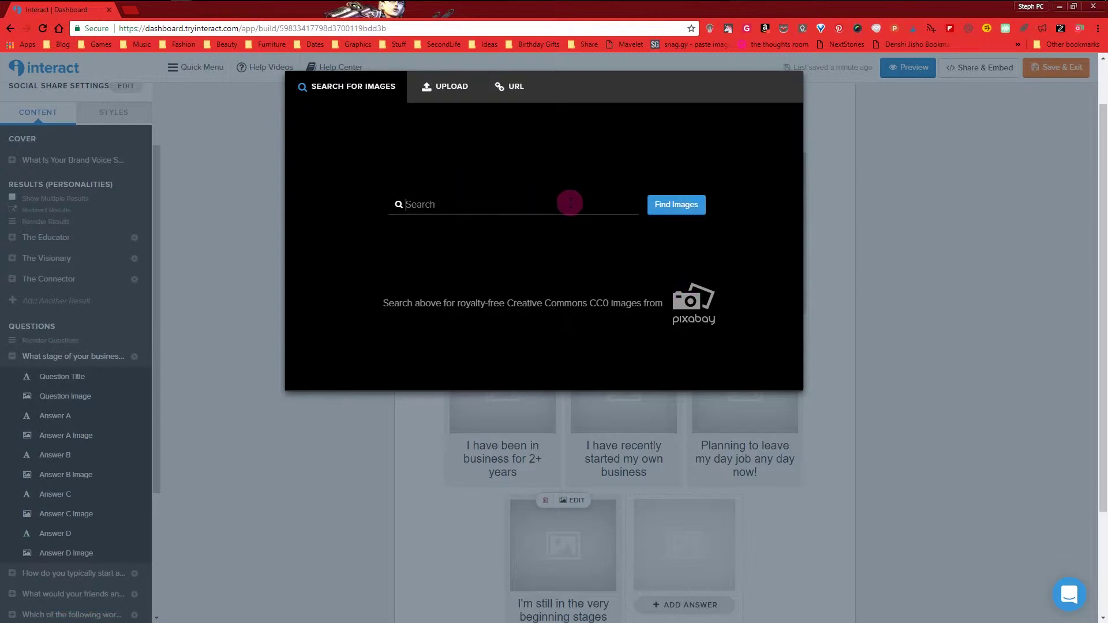
pyautogui.press('Return')
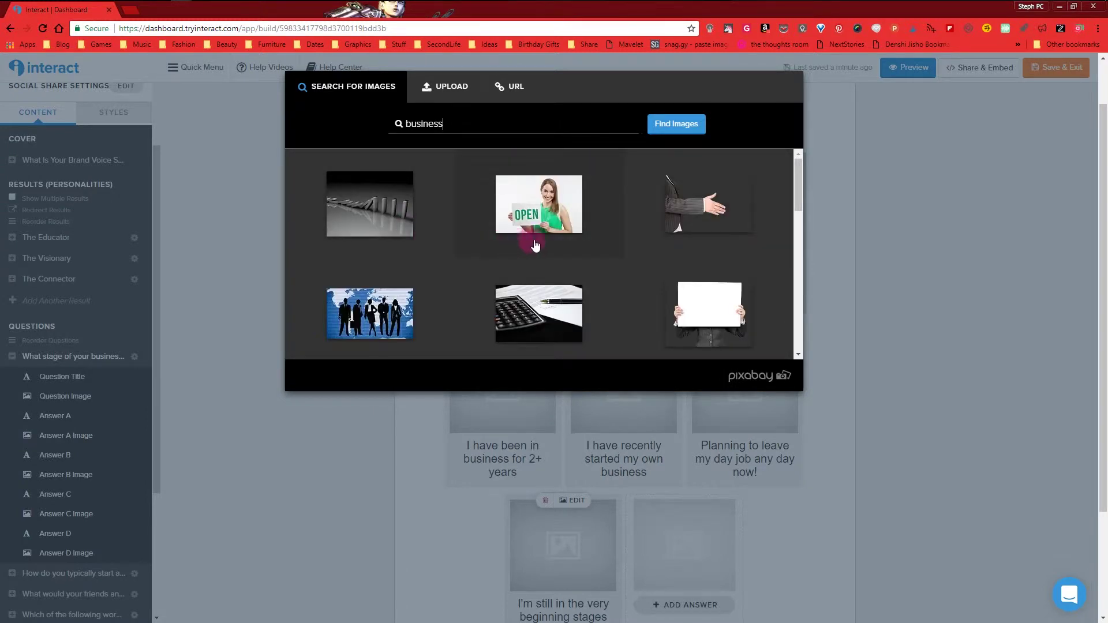
pyautogui.scroll(-3, 549, 242)
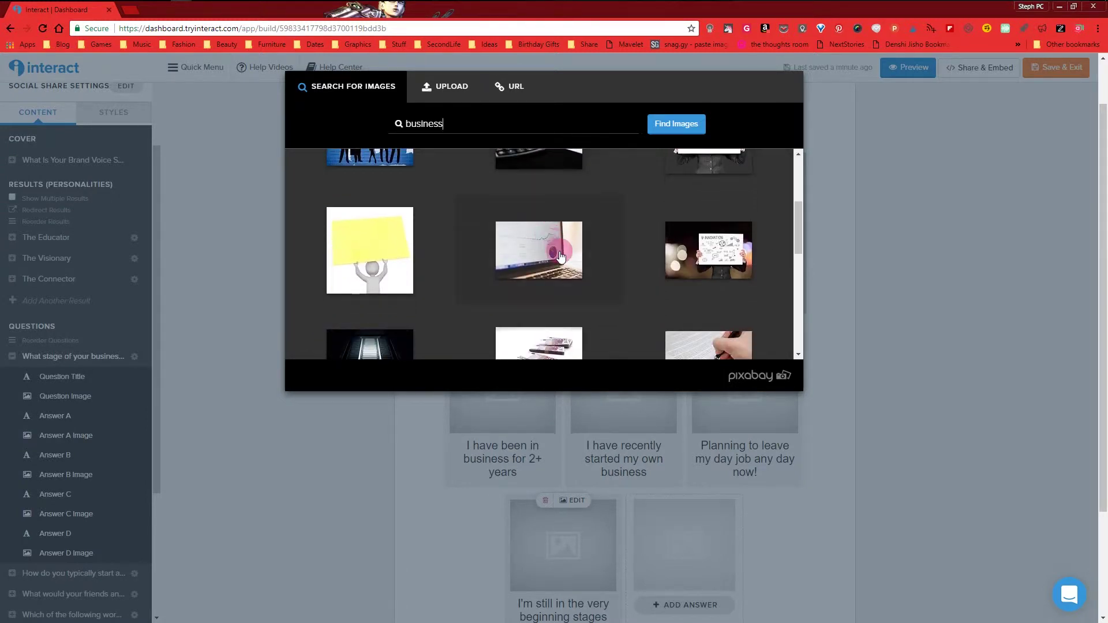
# Choose the picture of a laptop showing charts, crop it around the screen and save it as the answer image.
pyautogui.click(548, 258)
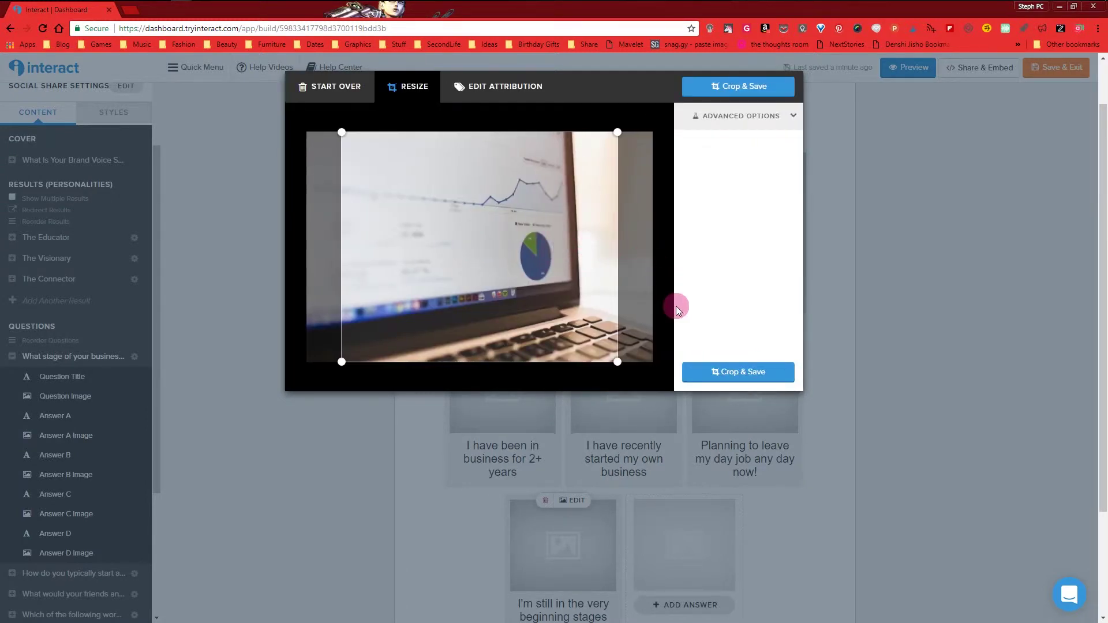
pyautogui.moveTo(617, 132); pyautogui.dragTo(596, 141)
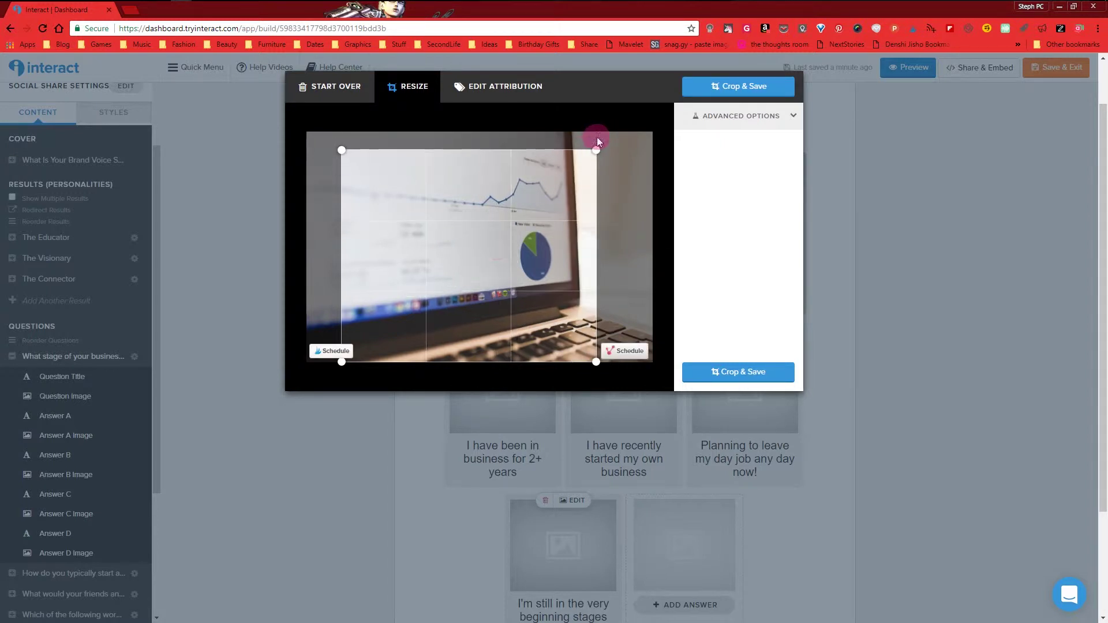
pyautogui.moveTo(468, 258); pyautogui.dragTo(478, 250)
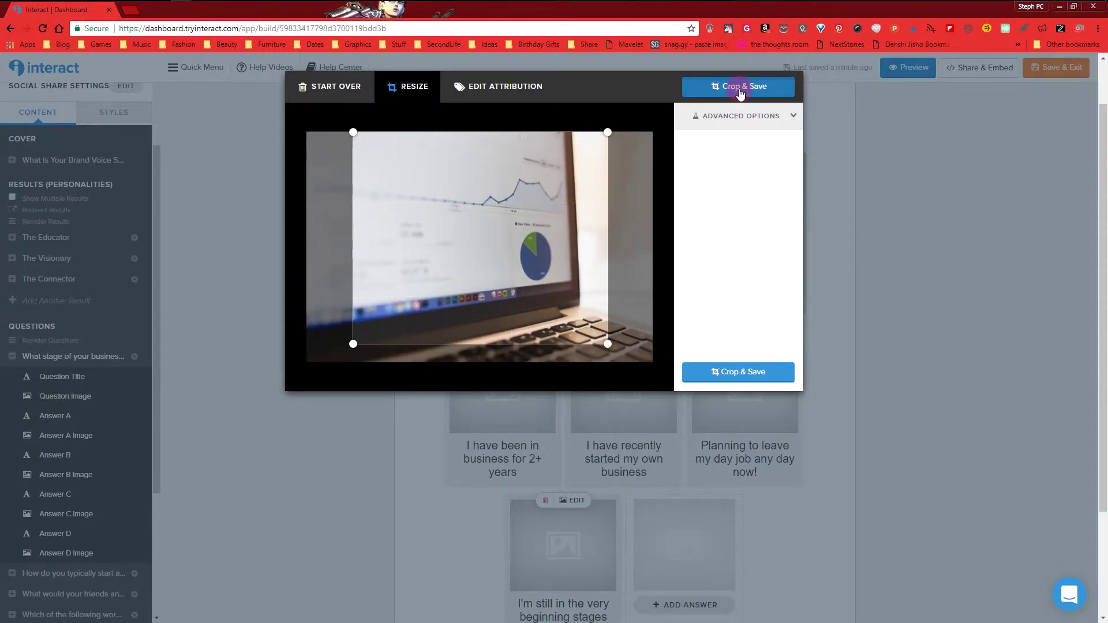
pyautogui.click(737, 91)
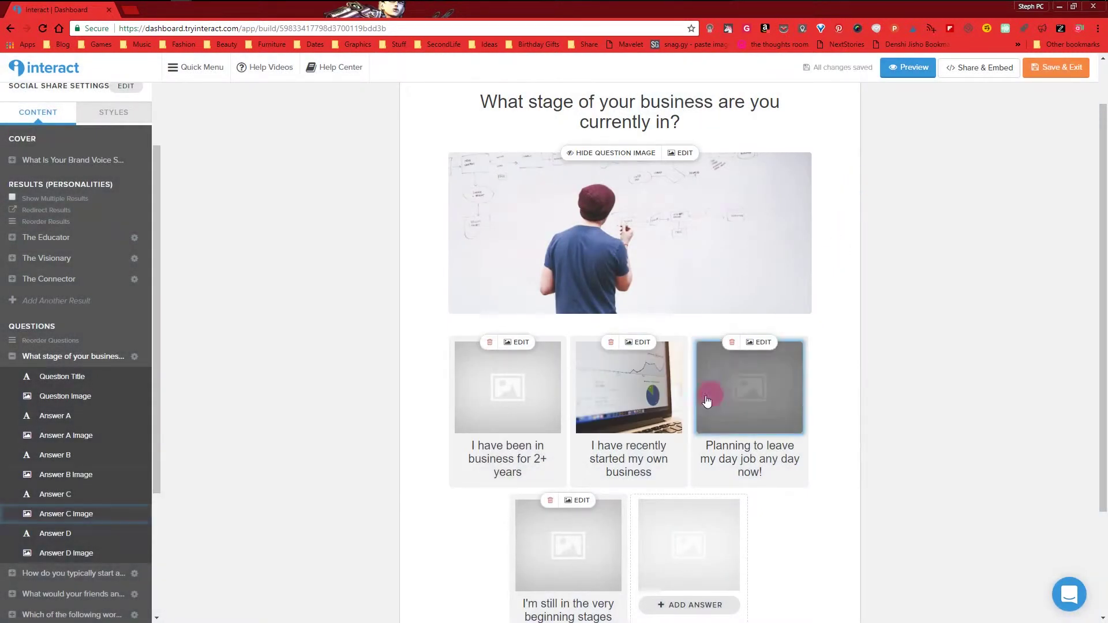
# Review the question's image-based answers and the empty image slots of the other answers.
pyautogui.click(607, 380)
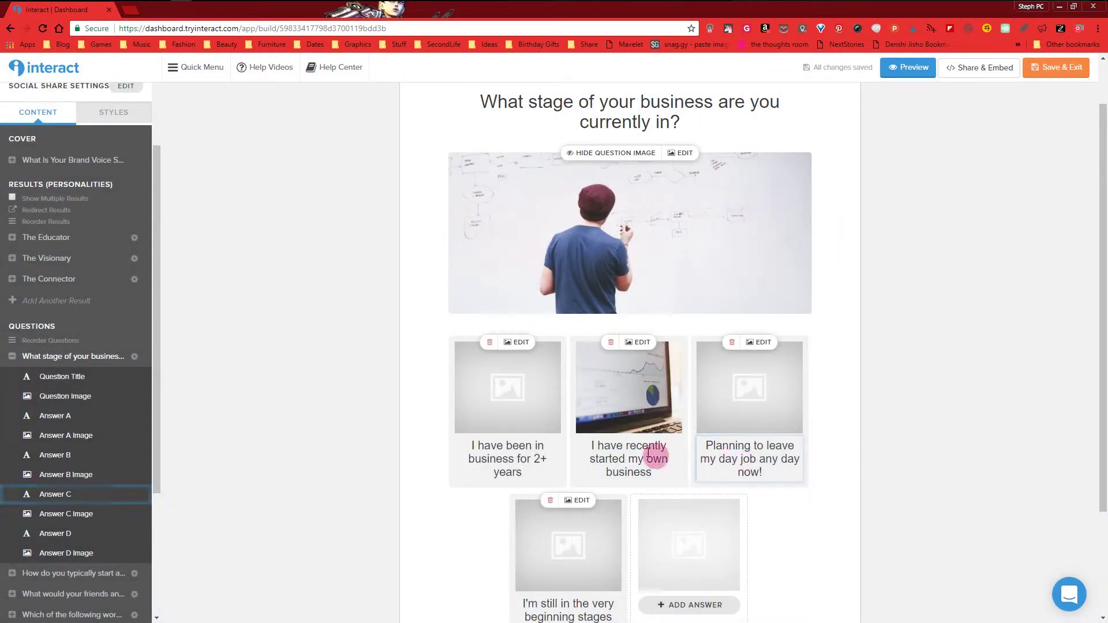
pyautogui.scroll(1, 341, 300)
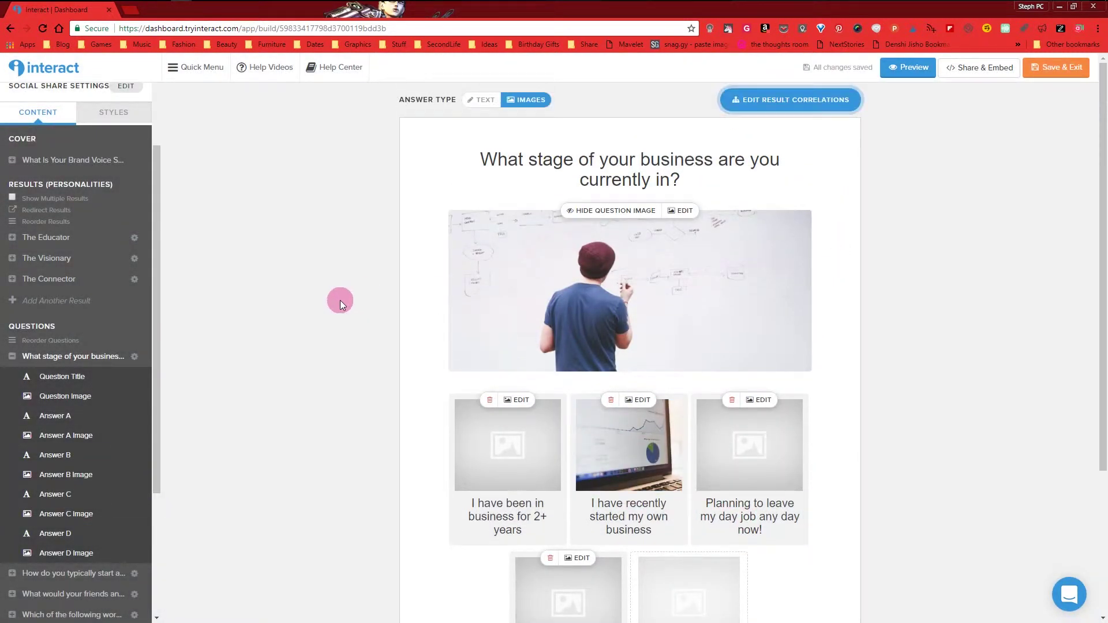
pyautogui.click(615, 273)
pyautogui.scroll(-3, 758, 254)
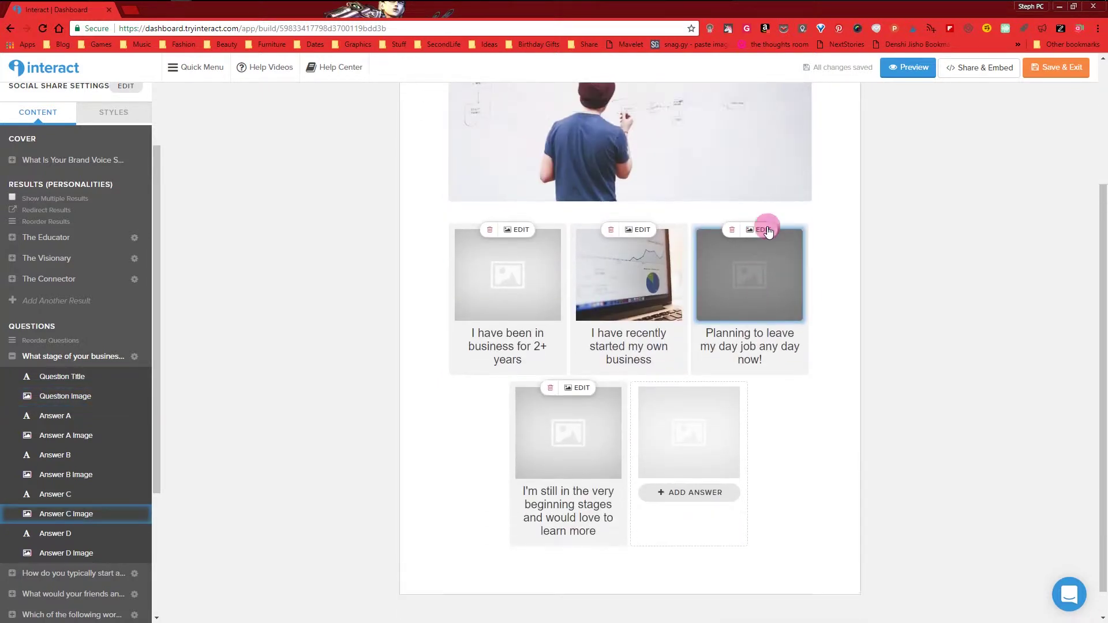
pyautogui.scroll(3, 766, 228)
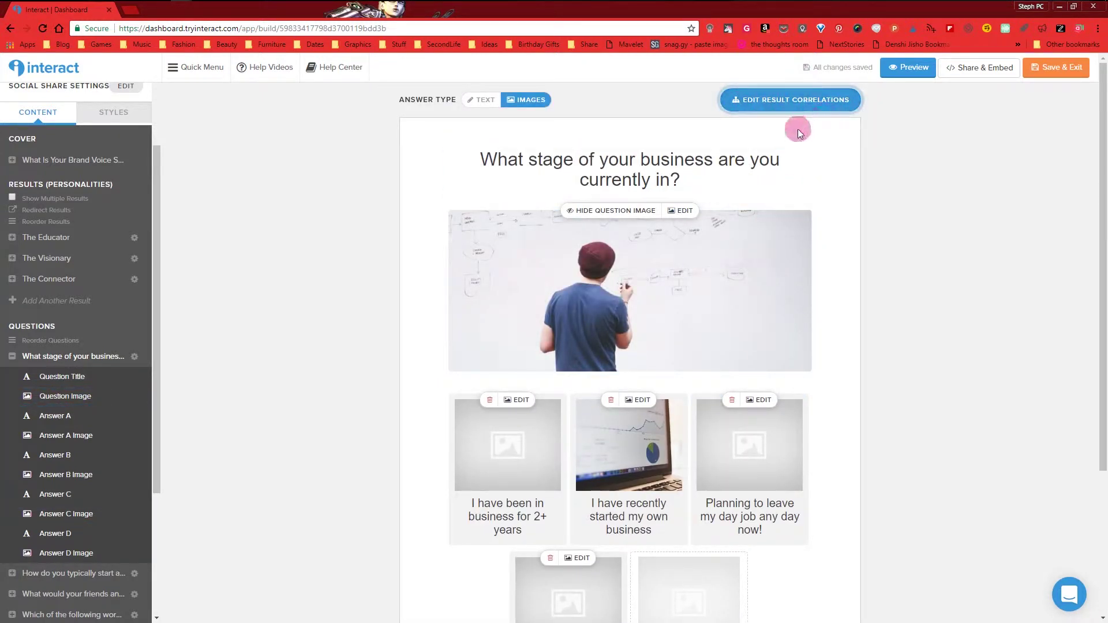
# Open the question's result correlations and check the first two answers, ending on "I have been in business for 2+ years".
pyautogui.click(815, 101)
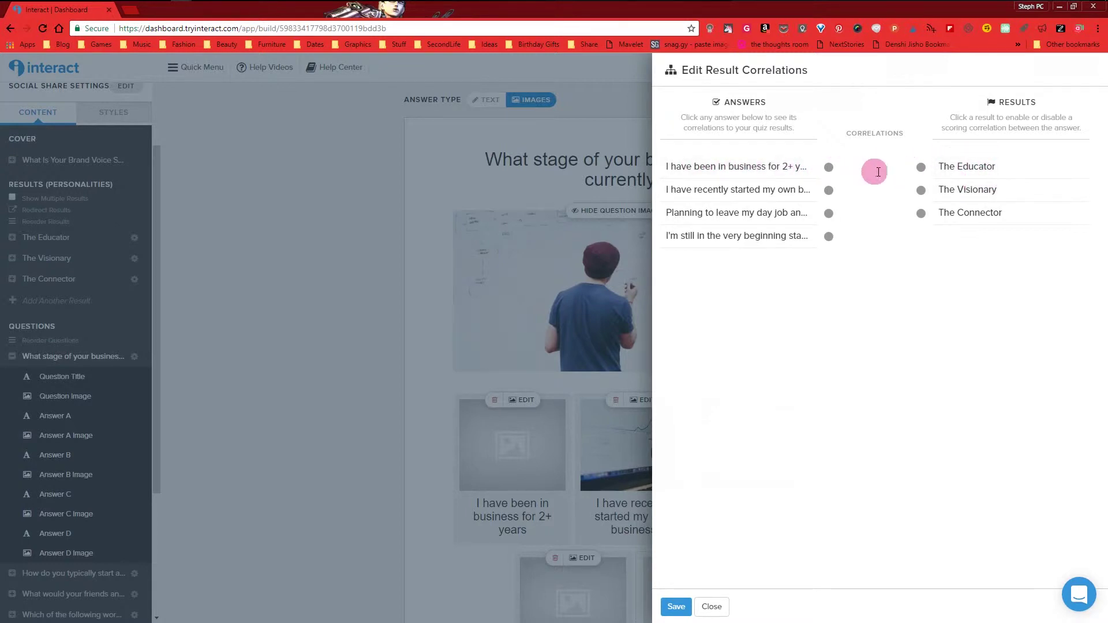
pyautogui.click(801, 167)
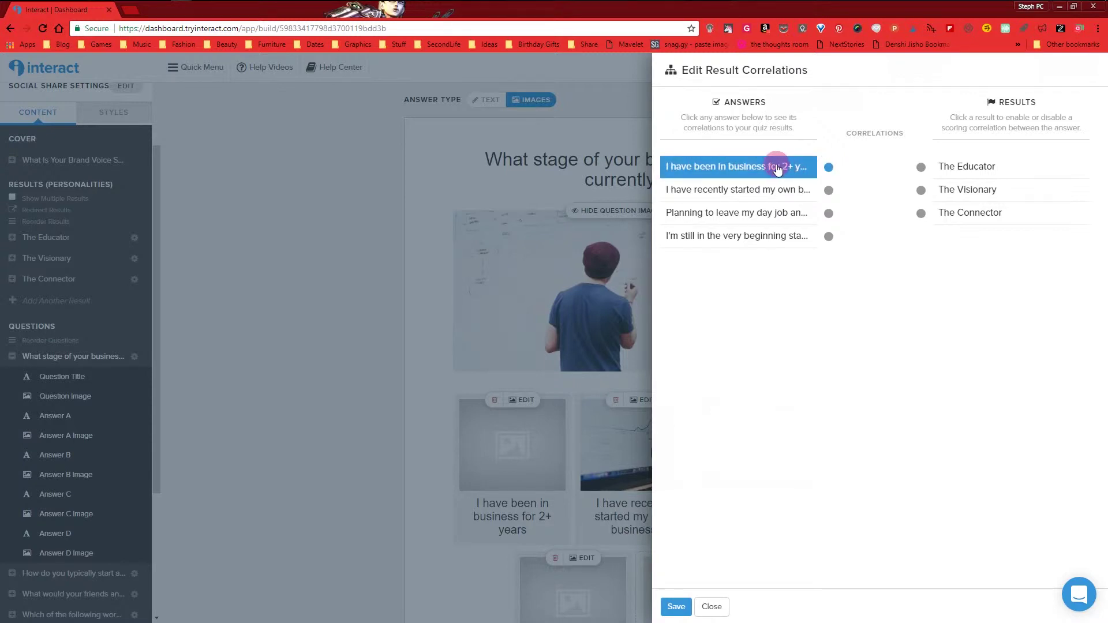
pyautogui.click(737, 187)
pyautogui.click(737, 167)
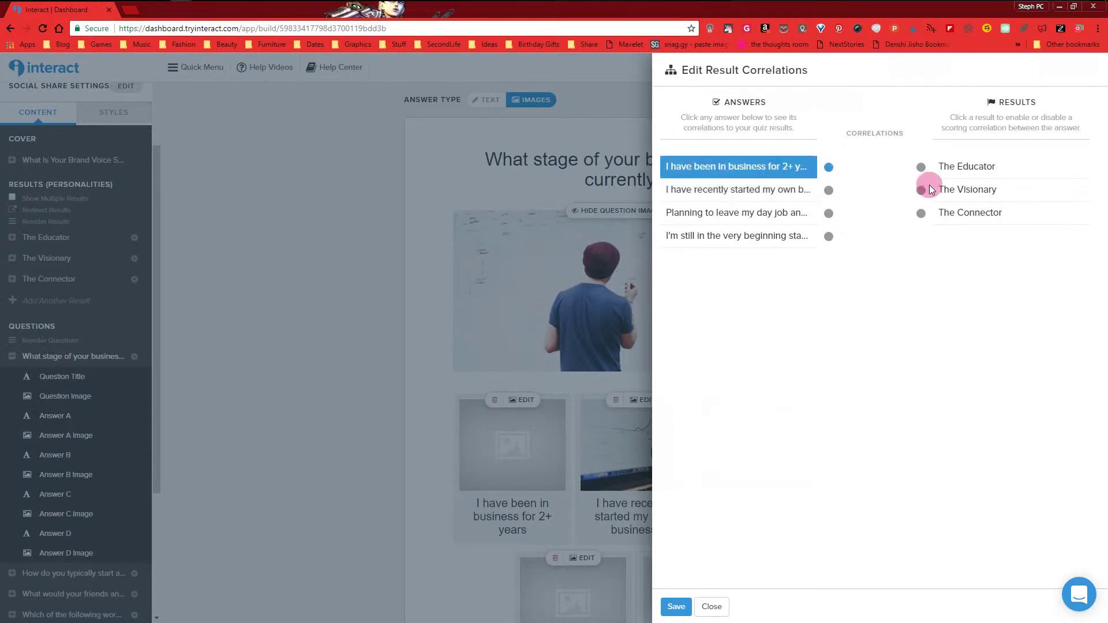
# Try linking the 2+ years answer to The Educator, The Visionary and The Connector, and remove the links again.
pyautogui.click(959, 193)
pyautogui.click(978, 168)
pyautogui.click(1001, 214)
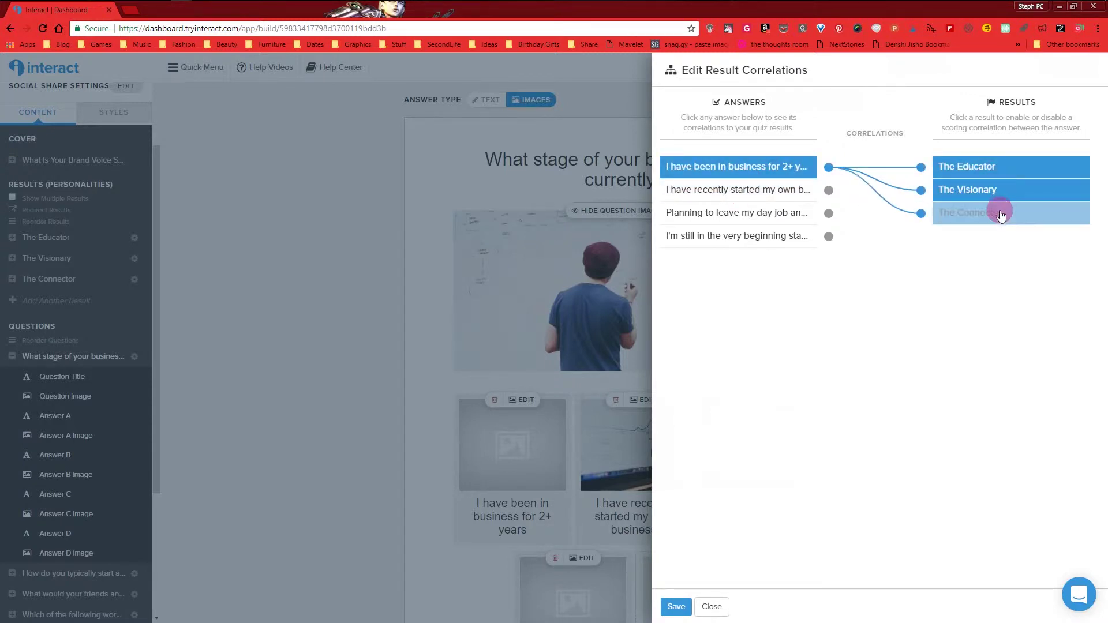
pyautogui.click(1006, 168)
pyautogui.click(1005, 189)
pyautogui.click(1000, 211)
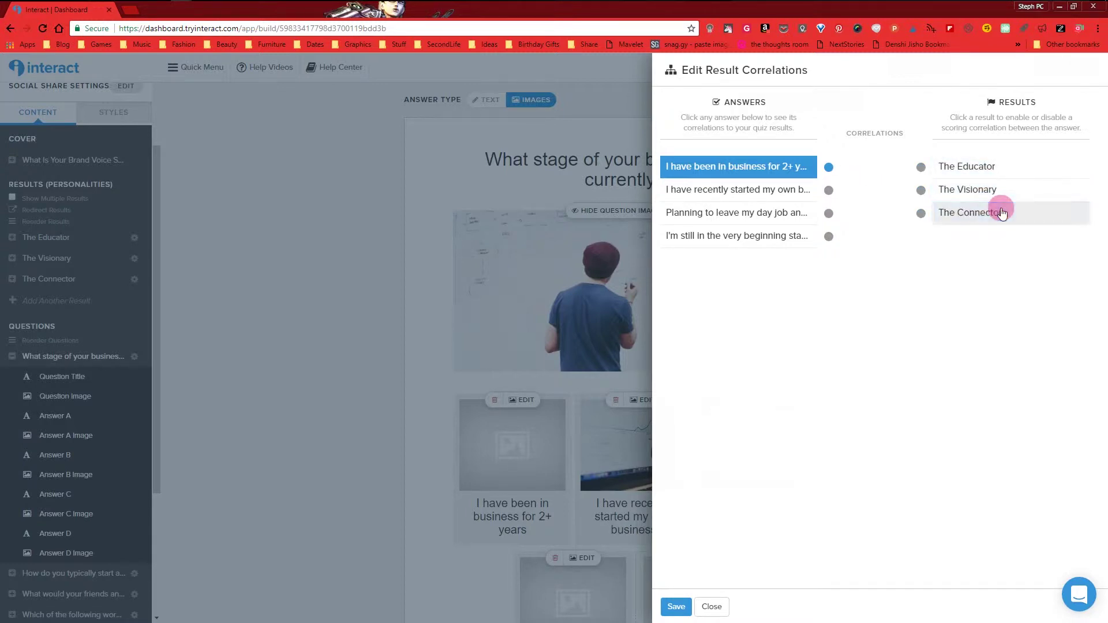
pyautogui.click(1001, 193)
pyautogui.click(1001, 193)
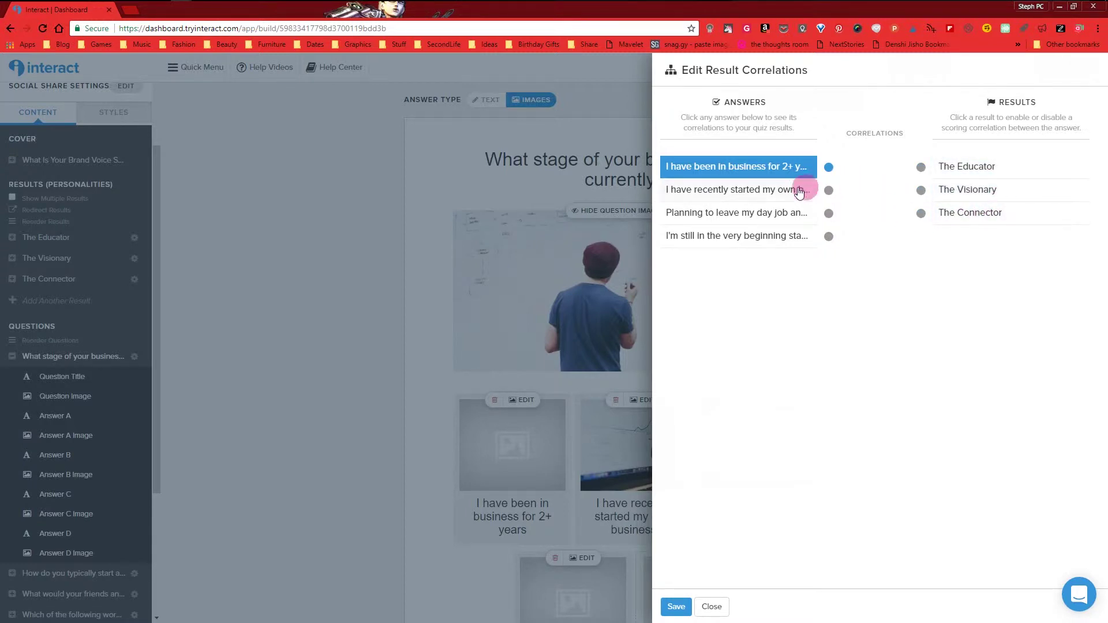
# Link "Planning to leave my day job any day now!" to The Connector and The Visionary, and "I have recently started my own business" to The Educator.
pyautogui.click(767, 213)
pyautogui.click(975, 214)
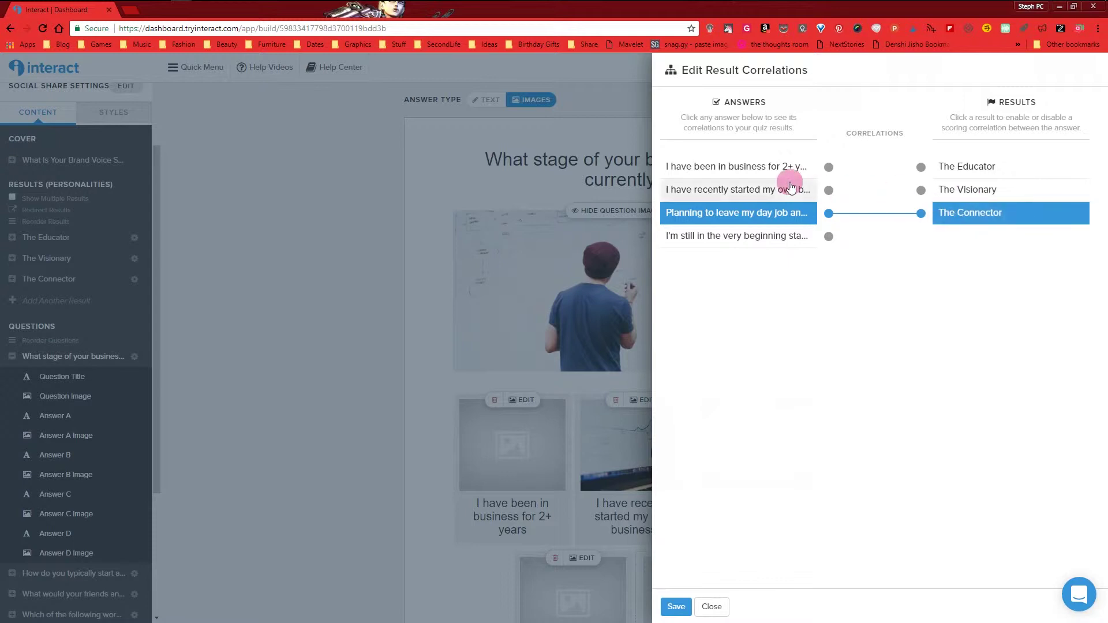
pyautogui.click(791, 187)
pyautogui.click(948, 168)
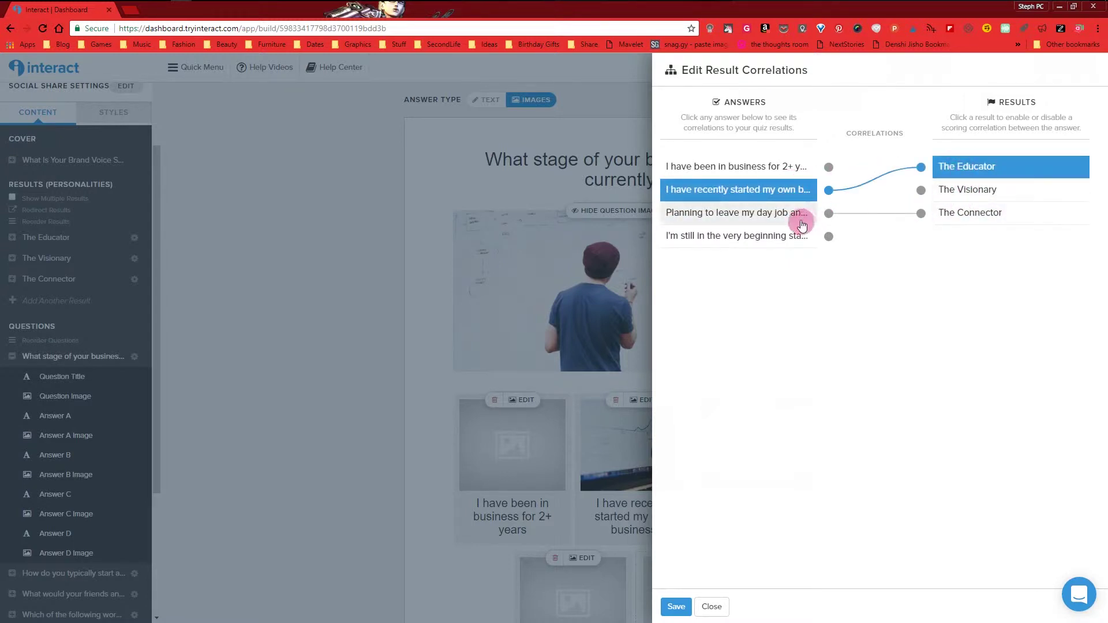
pyautogui.click(800, 218)
pyautogui.click(981, 186)
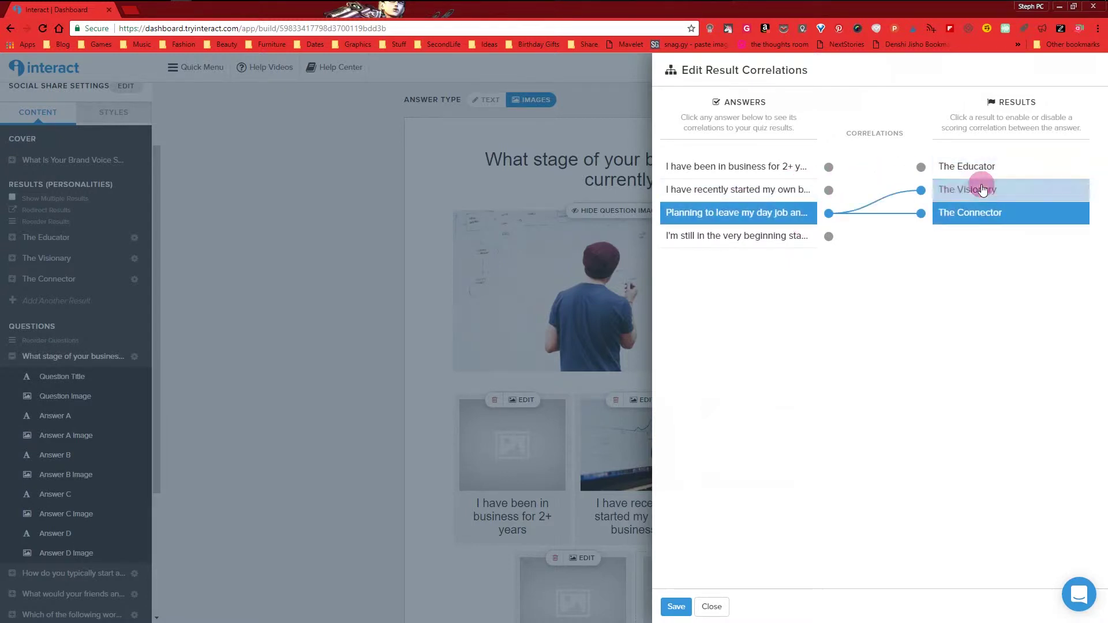
# Link the beginning-stages answer to The Educator and the 2+ years answer to The Connector, and save the correlations.
pyautogui.click(815, 227)
pyautogui.click(947, 167)
pyautogui.click(757, 167)
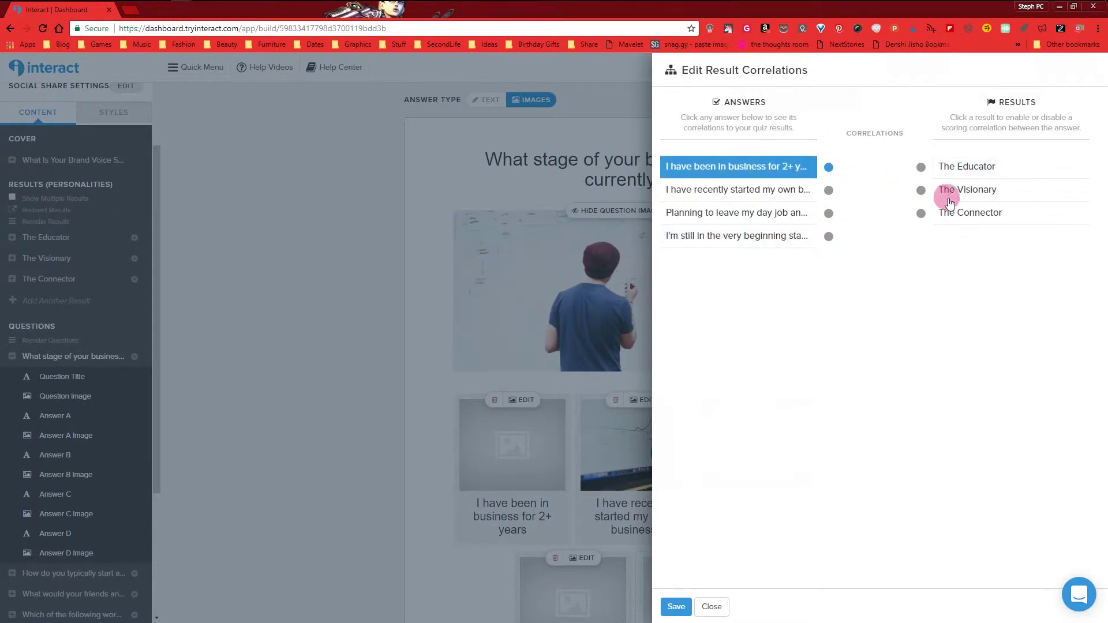
pyautogui.click(943, 212)
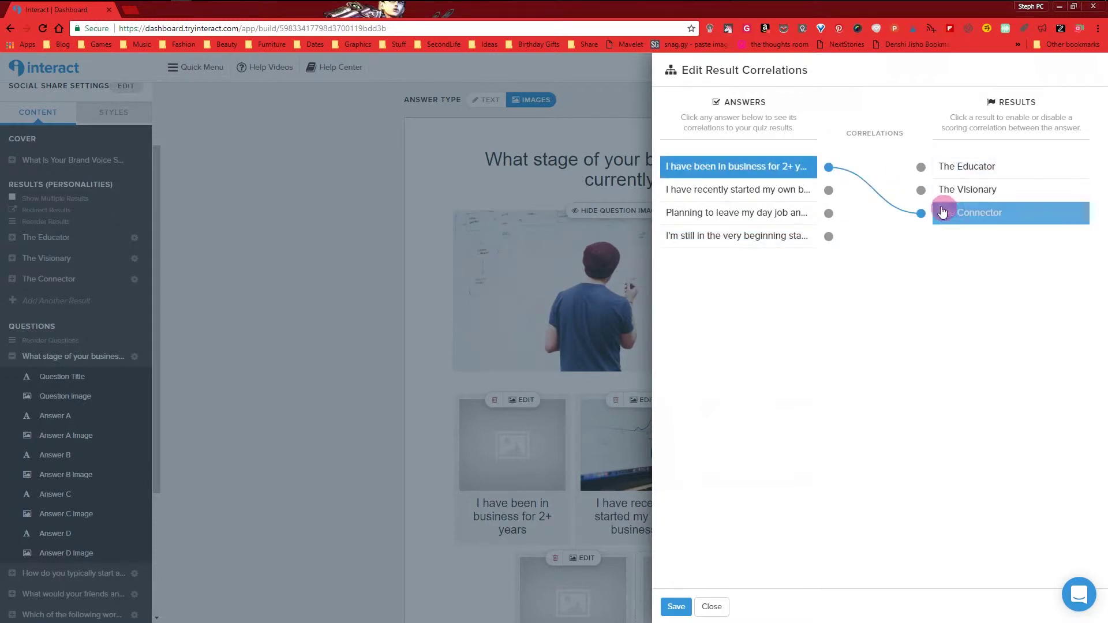
pyautogui.click(676, 606)
# Compare the question's image and text answer layouts, returning the answer type to images.
pyautogui.scroll(-2, 323, 174)
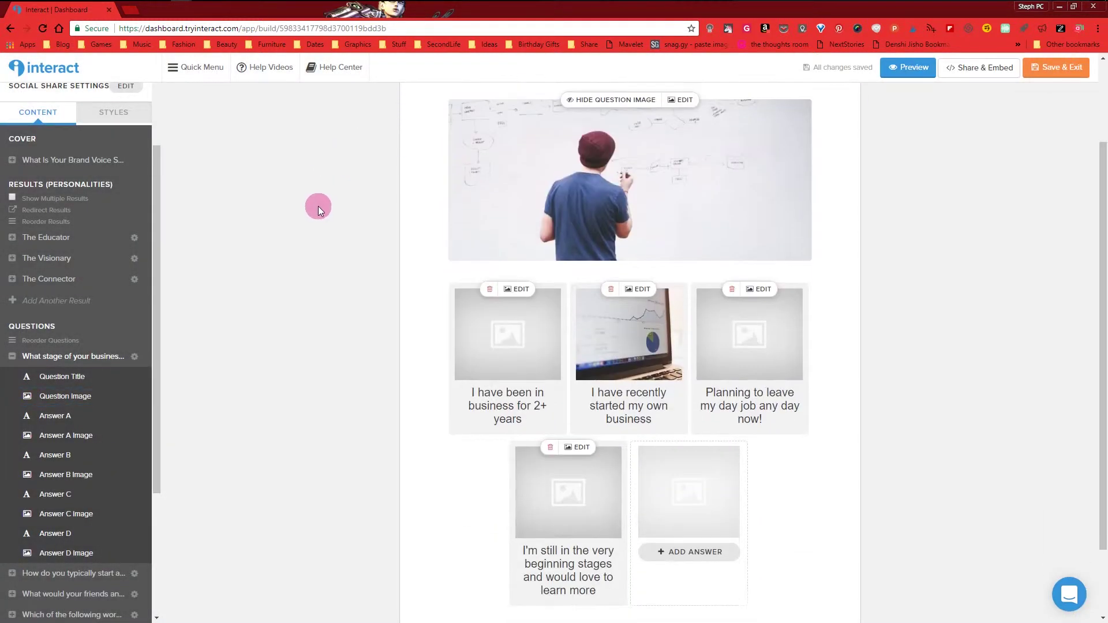
pyautogui.scroll(-1, 319, 207)
pyautogui.scroll(3, 319, 205)
pyautogui.scroll(1, 422, 140)
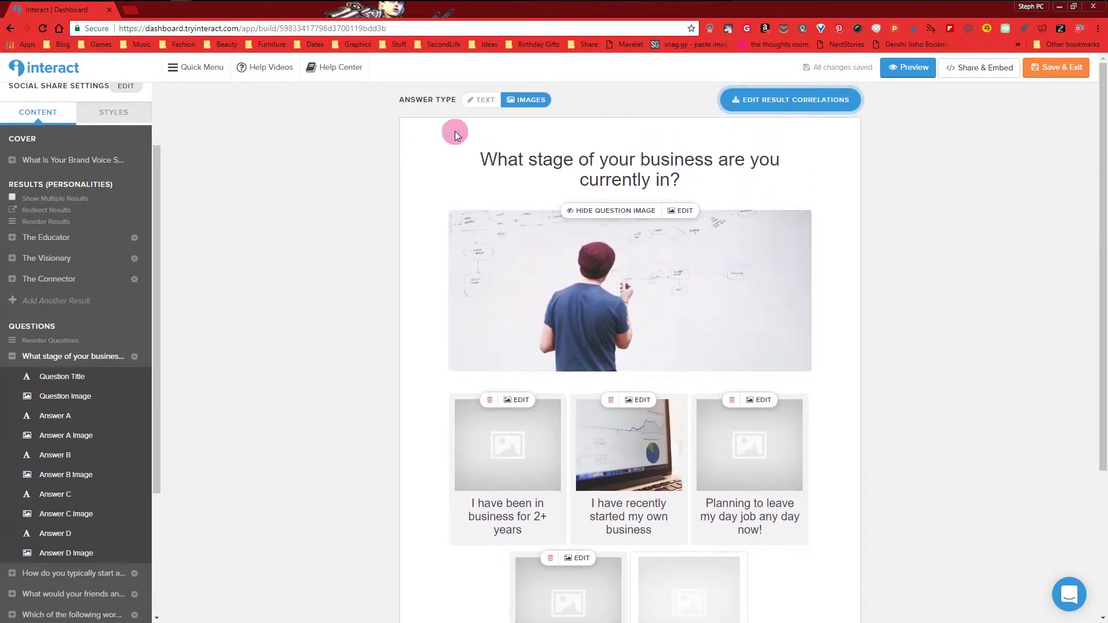
pyautogui.click(491, 108)
pyautogui.click(527, 101)
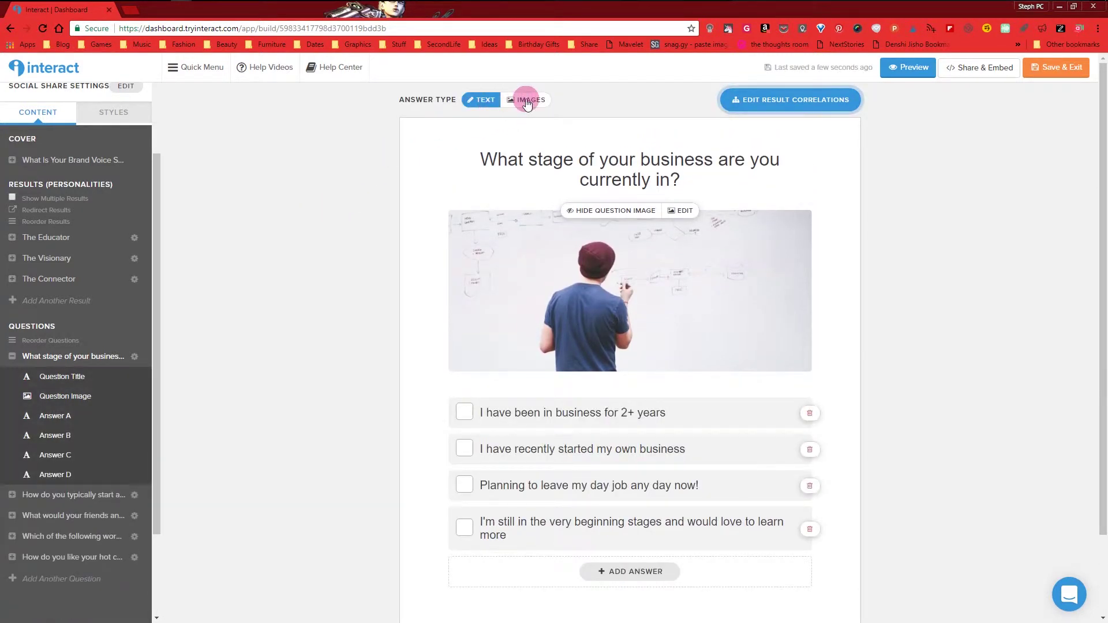
pyautogui.scroll(-2, 594, 231)
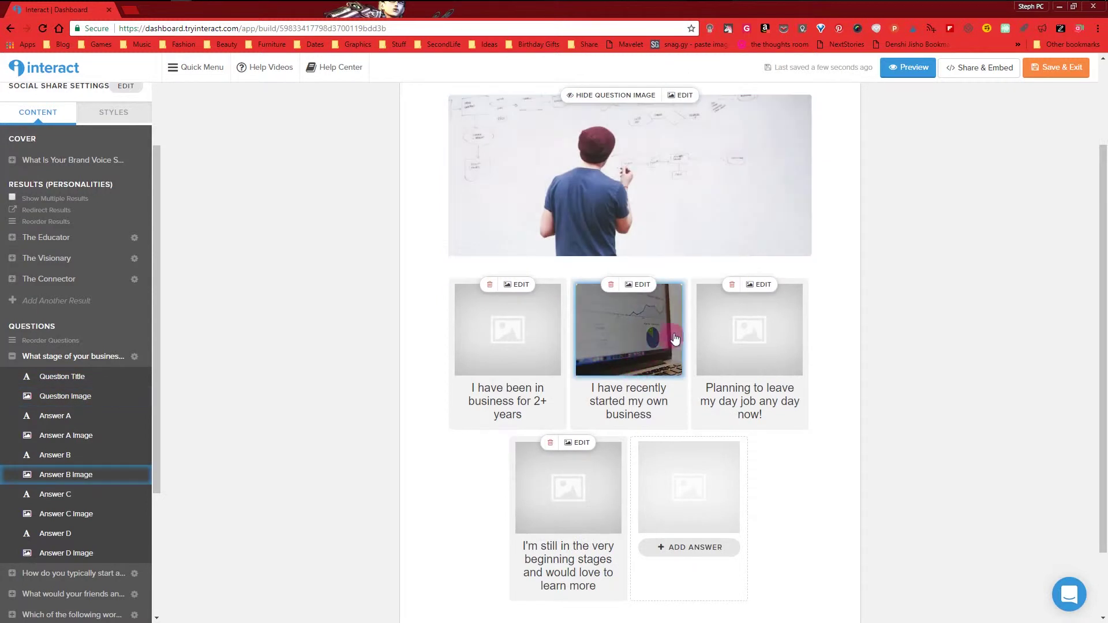
# Switch the answer type of the "What stage of your business are you currently in?" question to text and check its answer fields.
pyautogui.scroll(2, 606, 334)
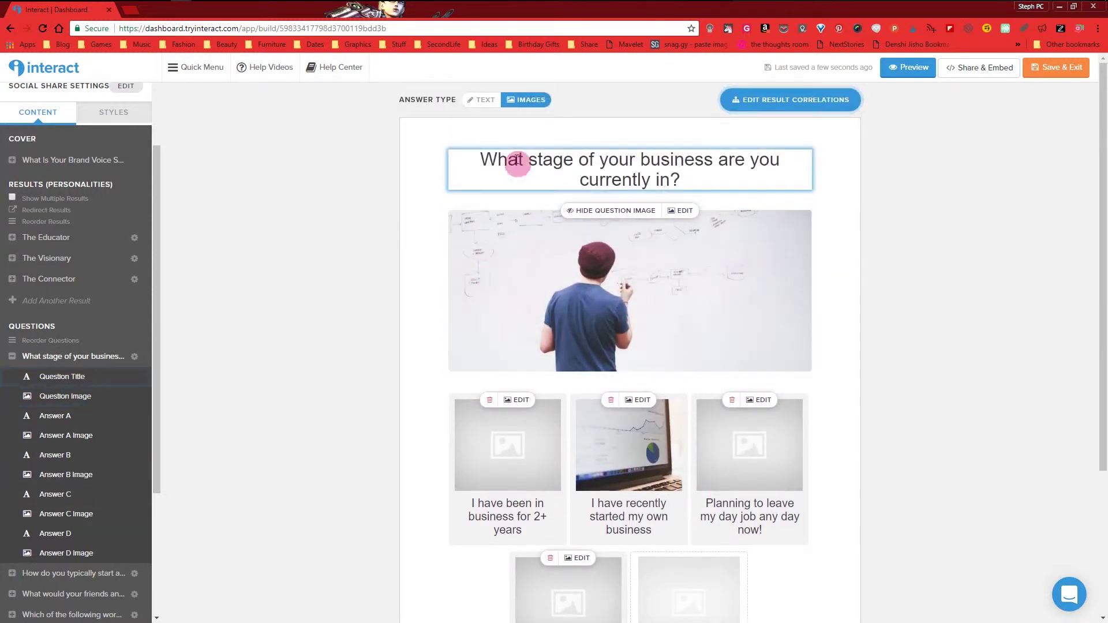
pyautogui.click(492, 108)
pyautogui.scroll(-2, 576, 345)
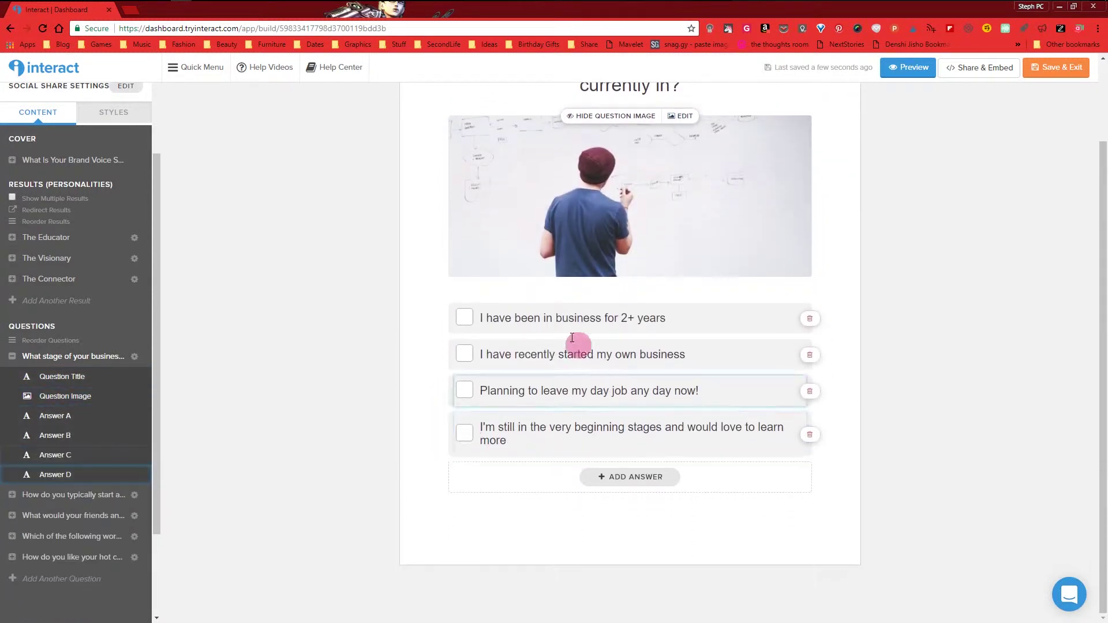
pyautogui.click(685, 315)
pyautogui.click(605, 357)
pyautogui.click(618, 390)
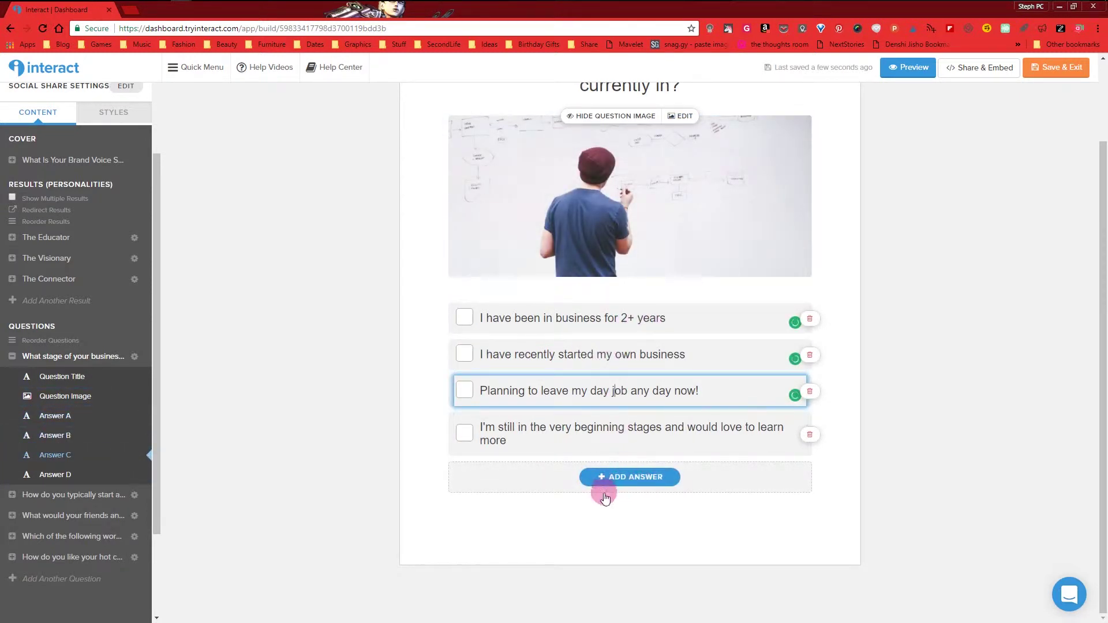
# Try adding a blank fifth answer to the business-stage question, and delete it again.
pyautogui.click(636, 477)
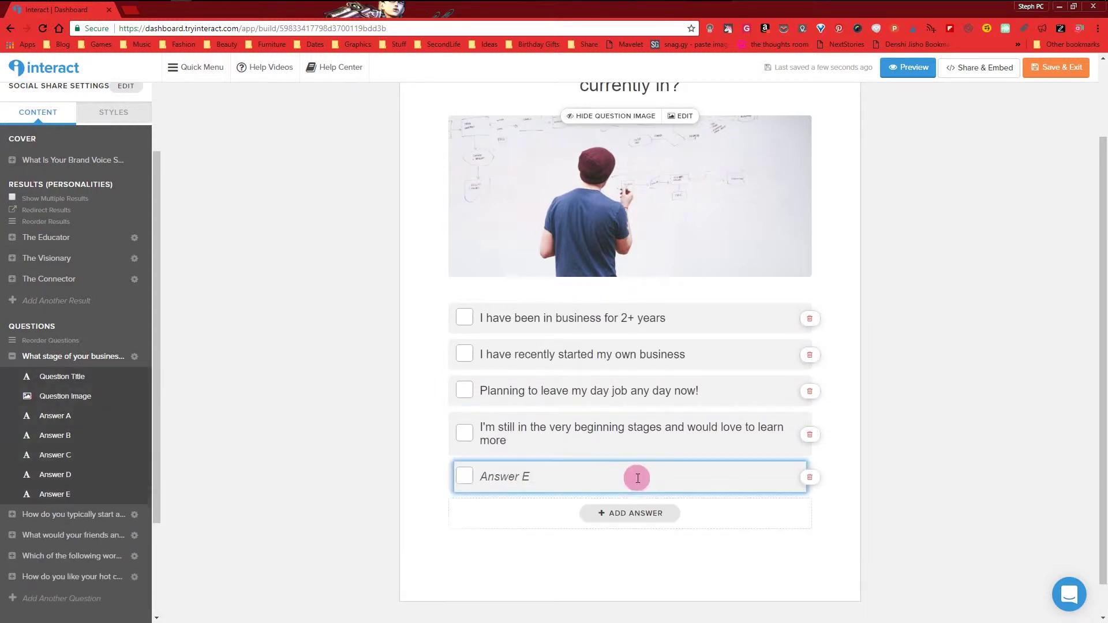
pyautogui.click(811, 479)
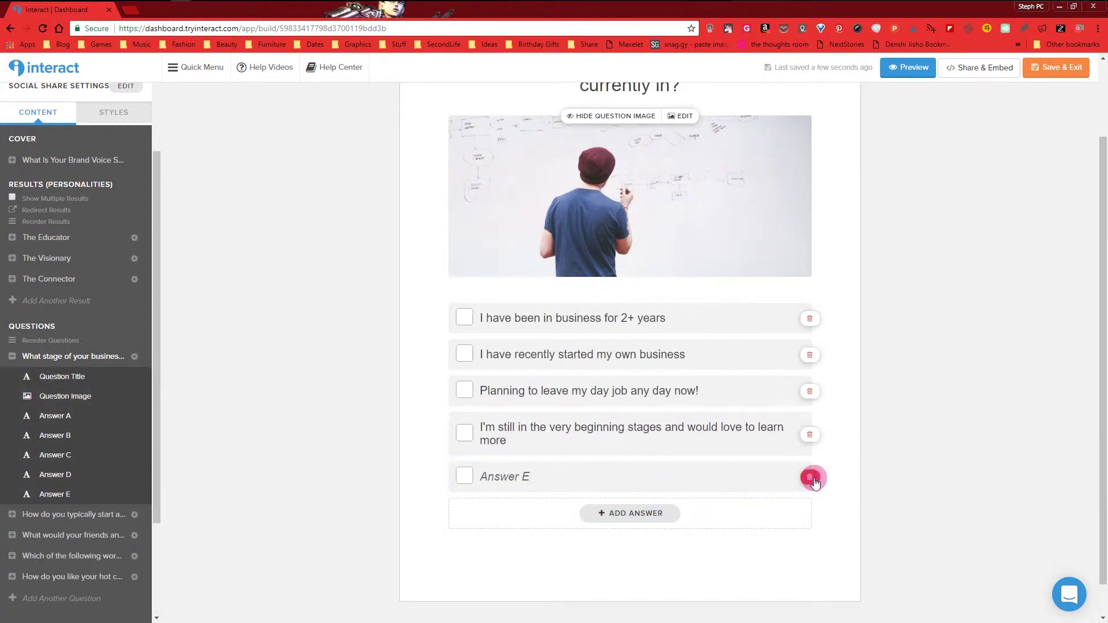
pyautogui.click(811, 479)
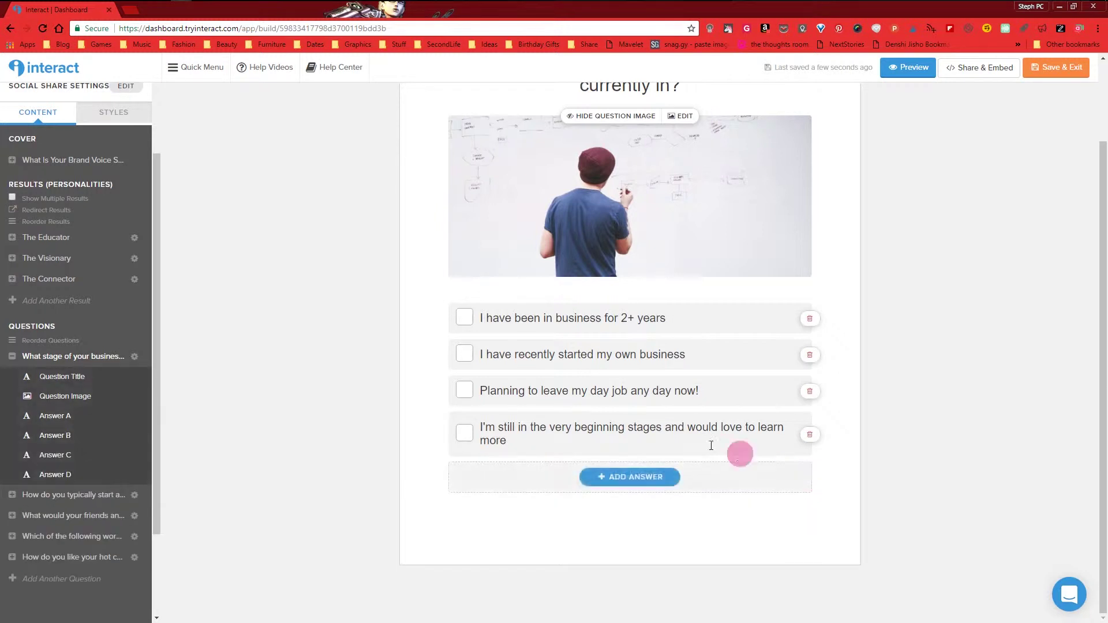
# View the business-stage question's removal option without using it, and collapse the question in the outline.
pyautogui.click(135, 358)
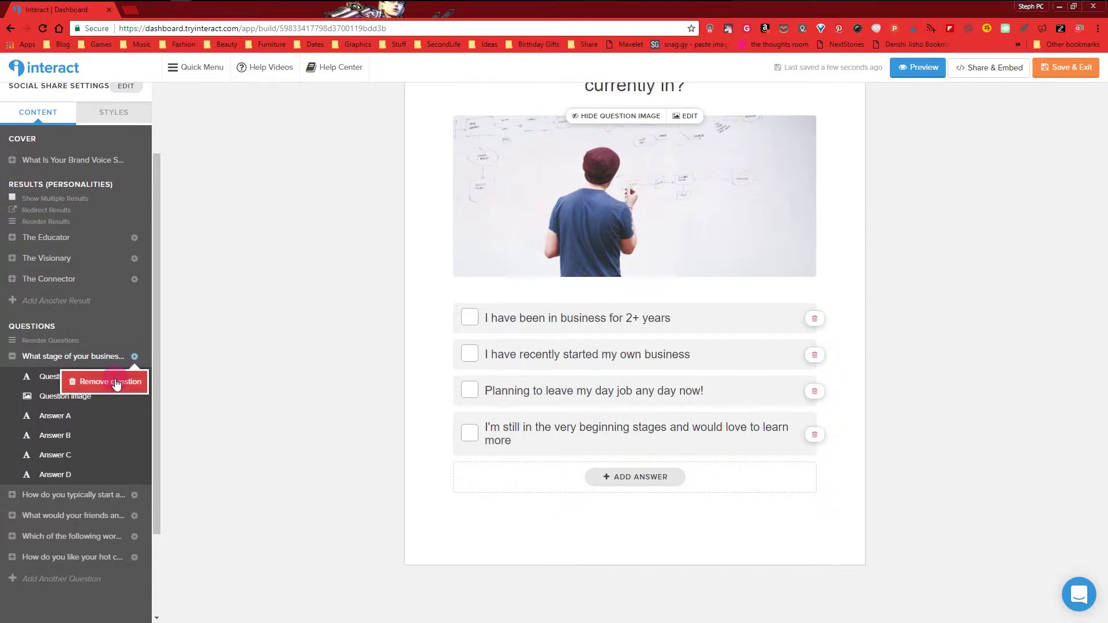
pyautogui.click(23, 358)
pyautogui.click(76, 357)
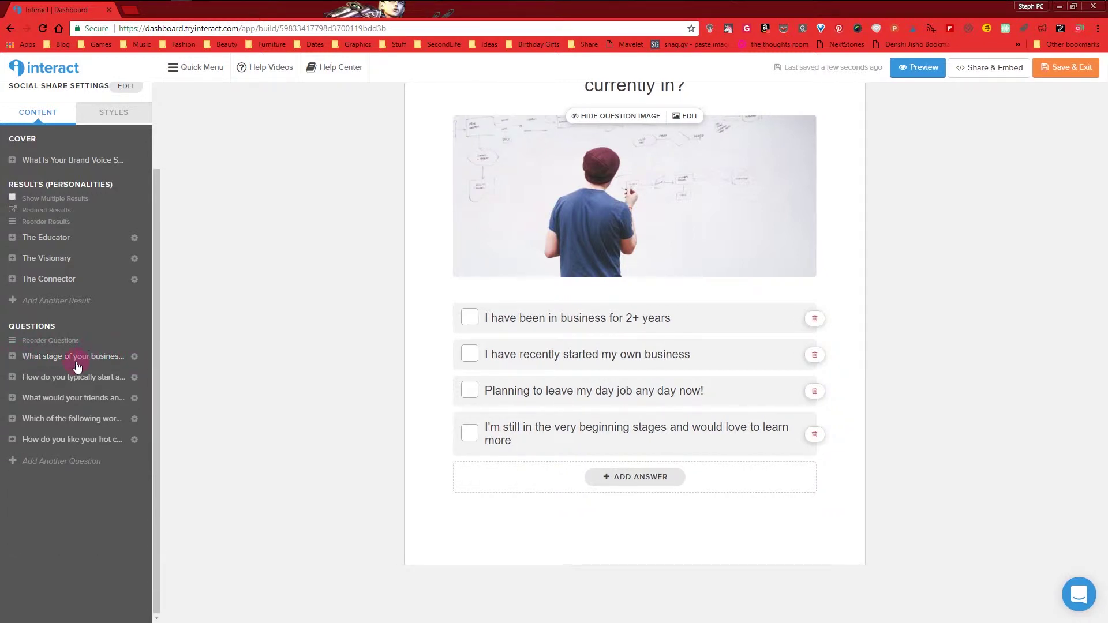
# Reorder the questions to friends and family strength, best-describing words, blog post start, business stage and hot chocolate, and save the order.
pyautogui.click(33, 340)
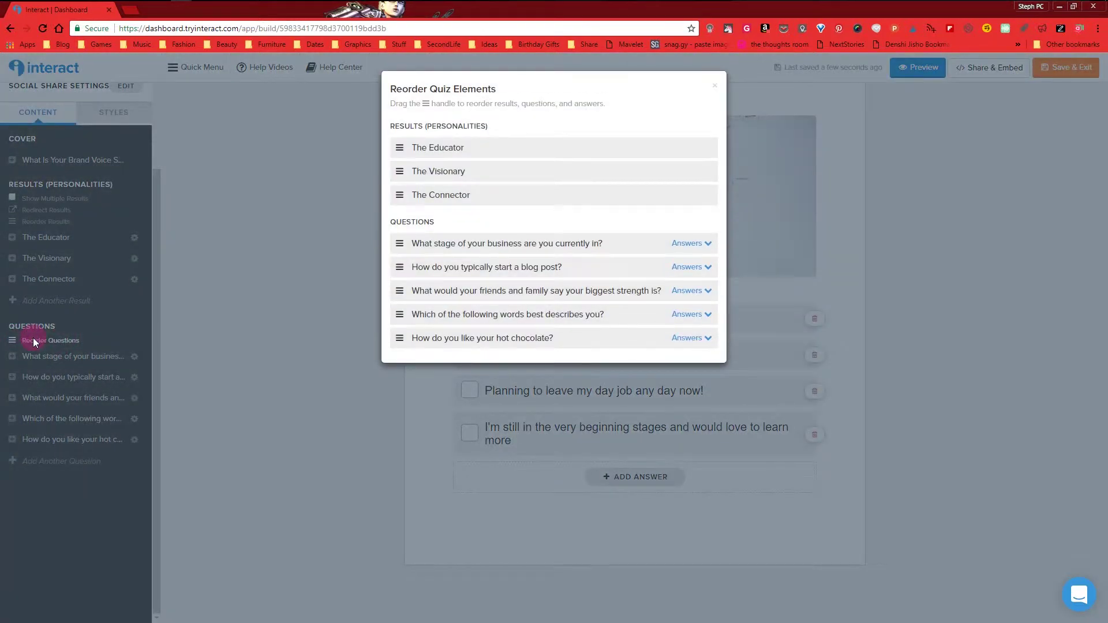
pyautogui.click(93, 340)
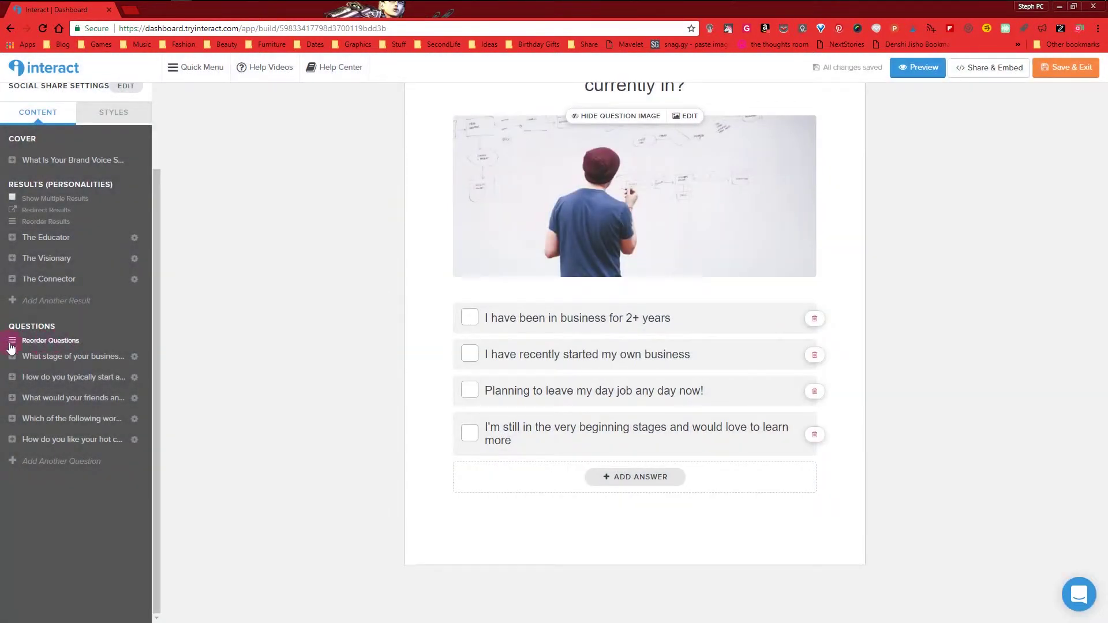
pyautogui.click(42, 342)
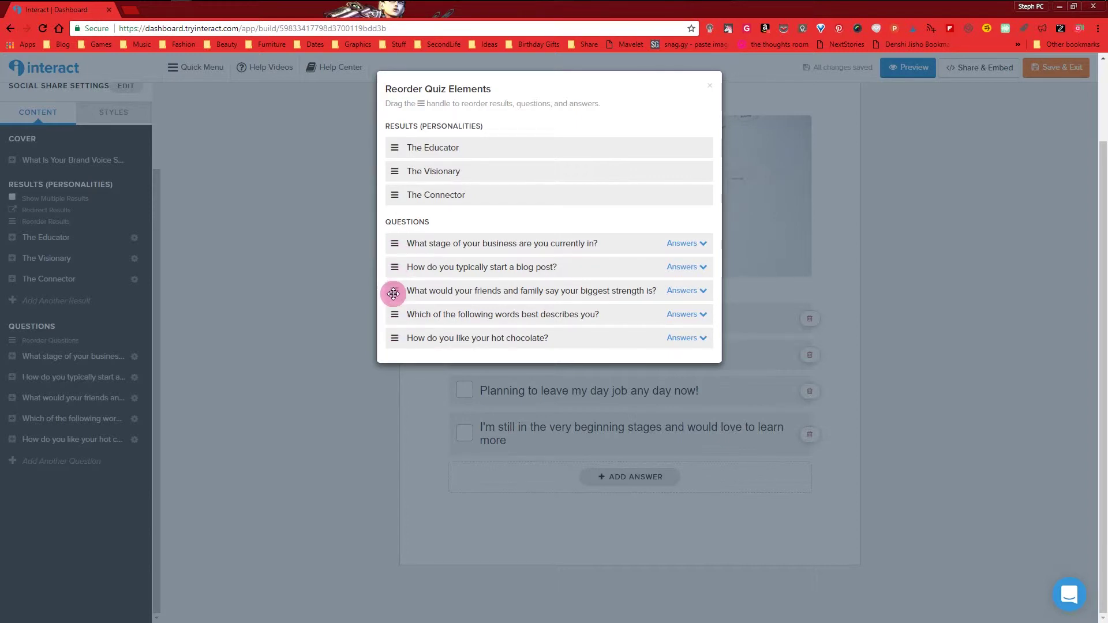
pyautogui.moveTo(390, 291)
pyautogui.mouseDown()
pyautogui.moveTo(391, 267)
pyautogui.moveTo(398, 287)
pyautogui.mouseUp()
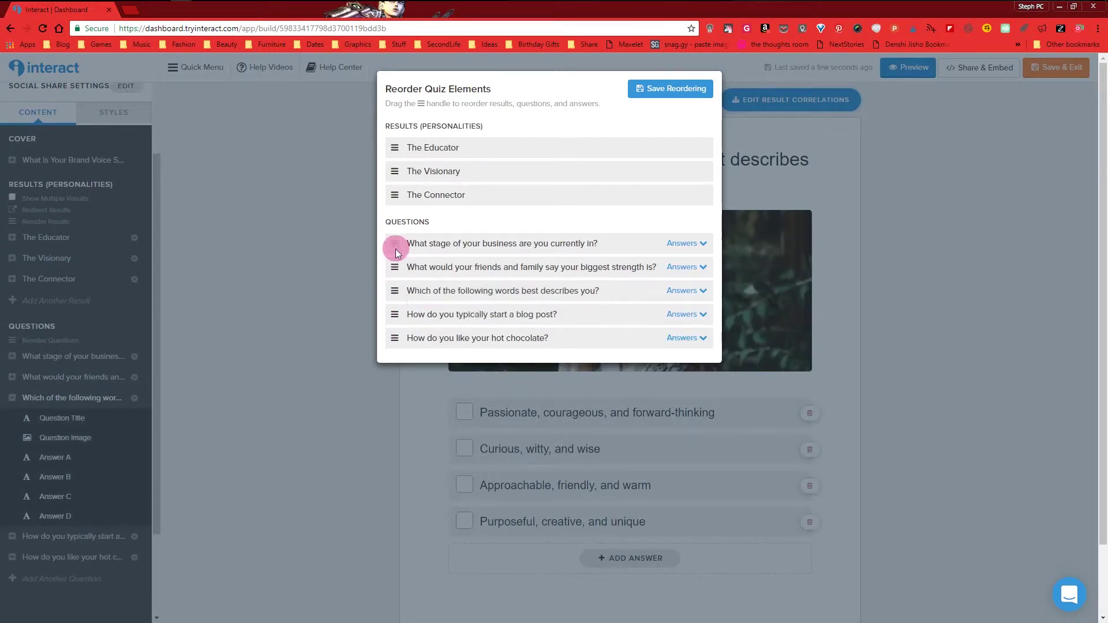
pyautogui.moveTo(396, 243); pyautogui.dragTo(395, 304)
pyautogui.click(449, 162)
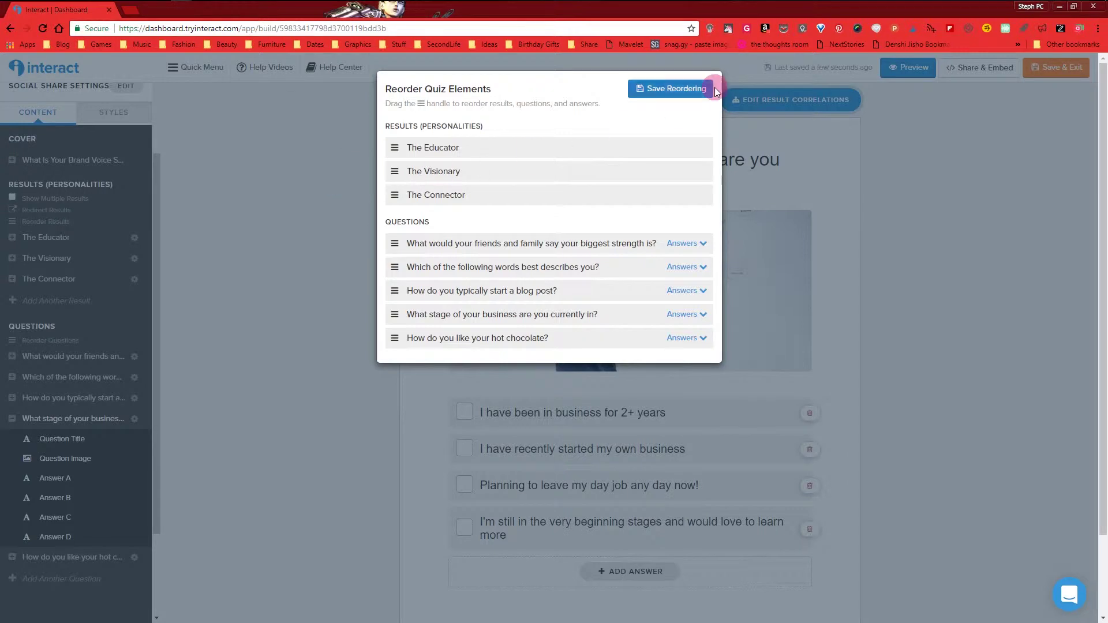
pyautogui.click(681, 88)
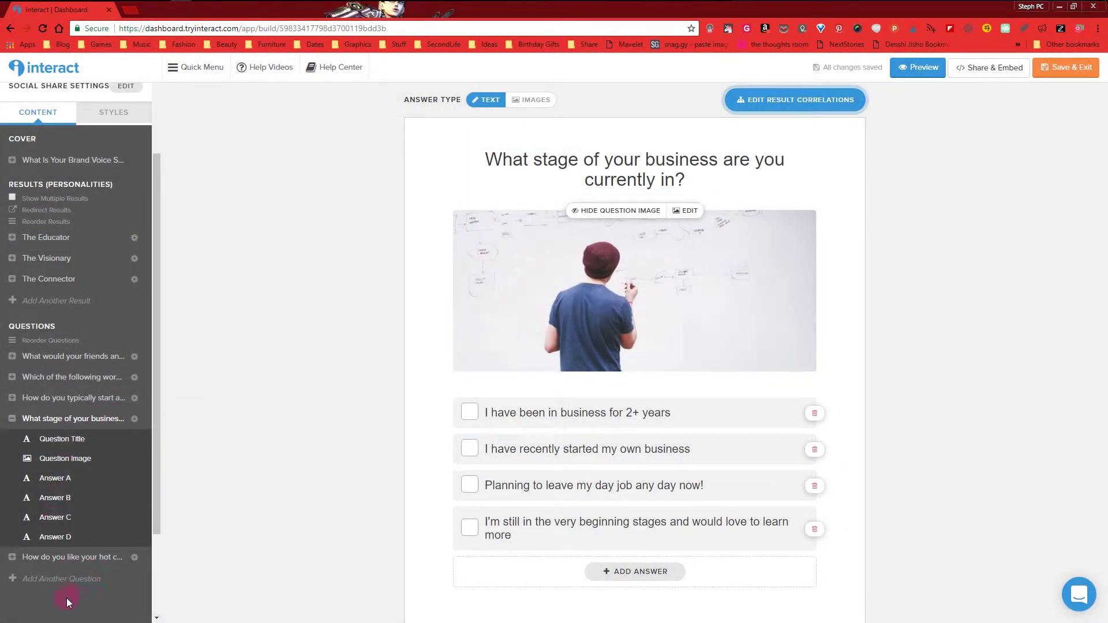
# Add a sixth question titled "Question?" with its question image hidden.
pyautogui.click(36, 587)
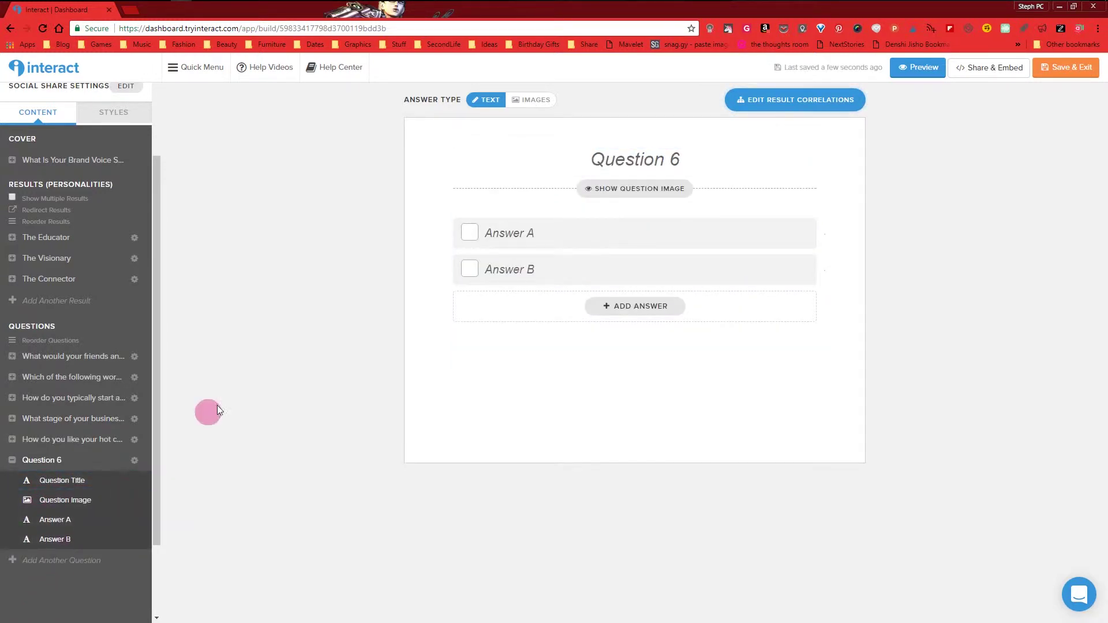
pyautogui.click(667, 191)
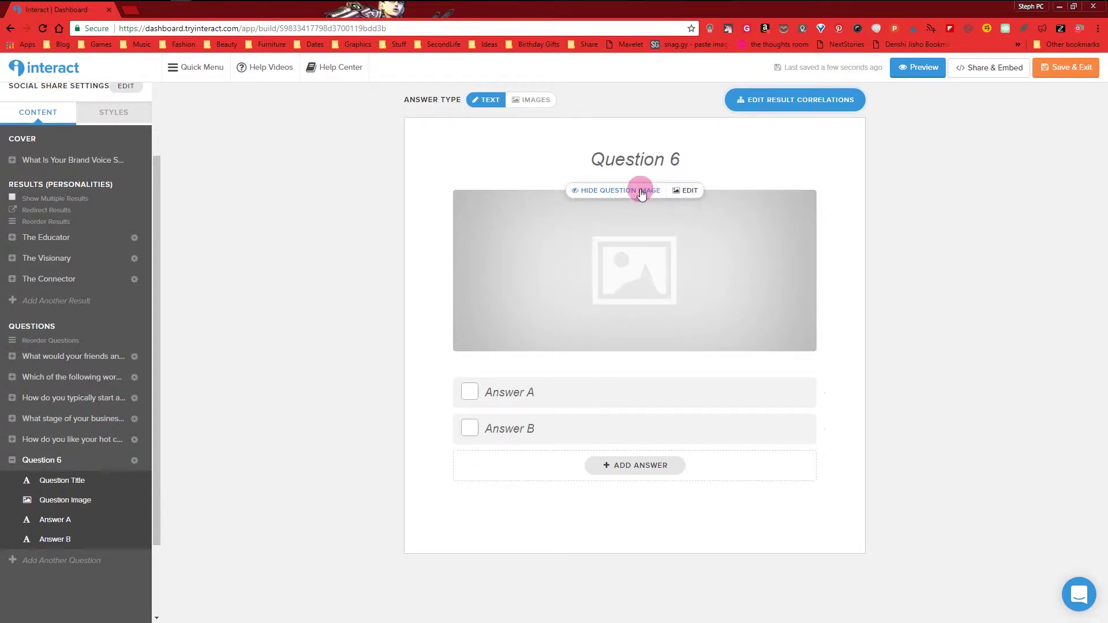
pyautogui.click(639, 190)
pyautogui.click(639, 161)
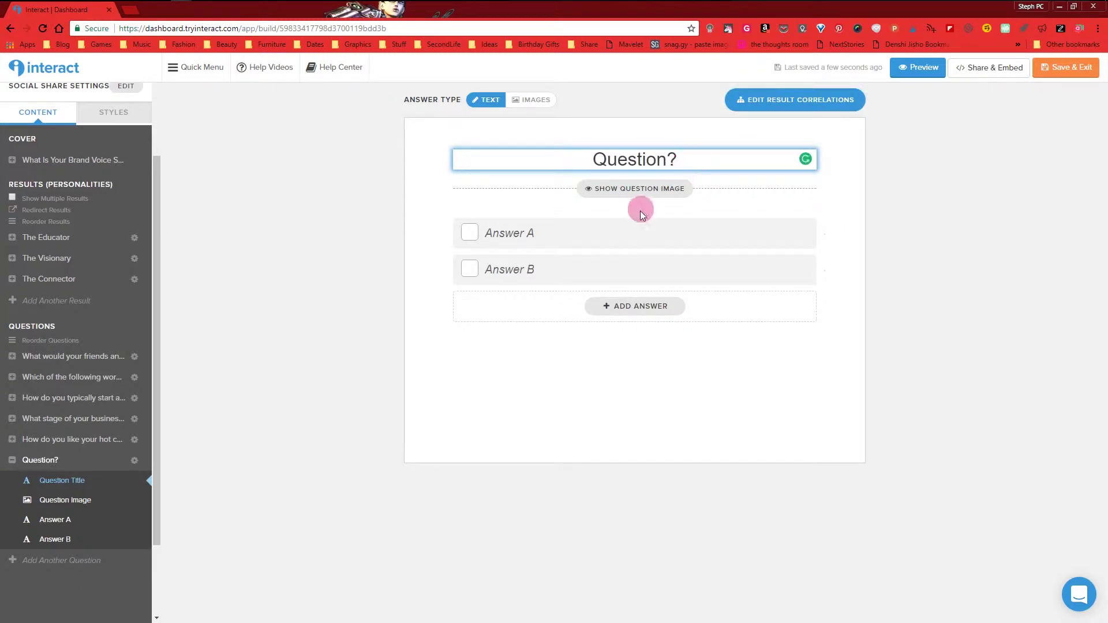
# Fill in the new question's answers as "Answer 1" and "Answer 2", and add a third one, "Answer 3".
pyautogui.click(631, 230)
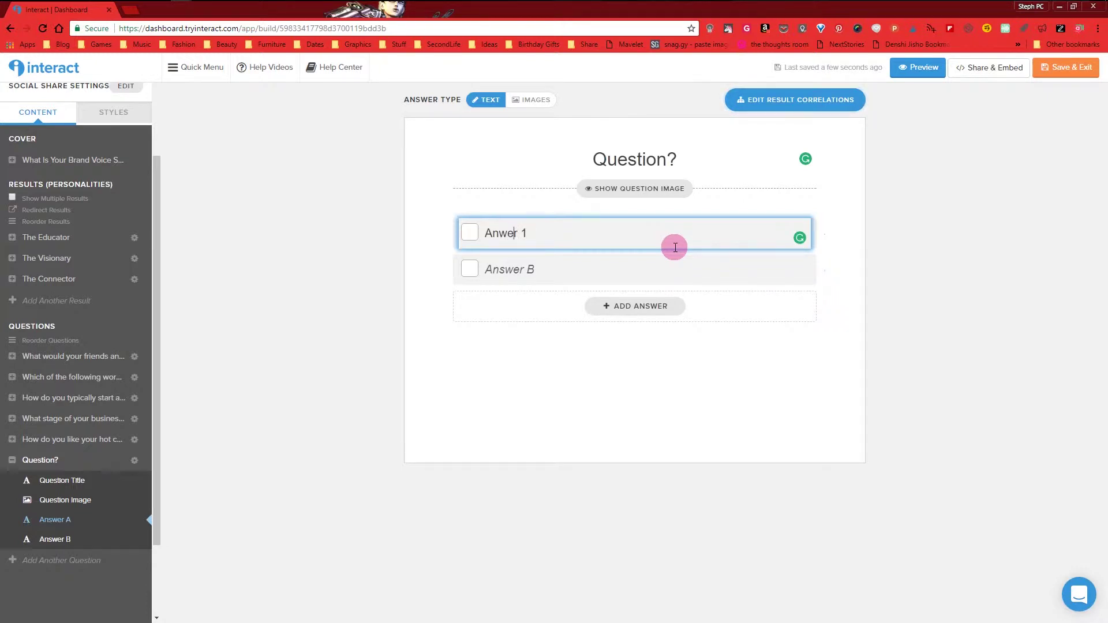
pyautogui.click(570, 269)
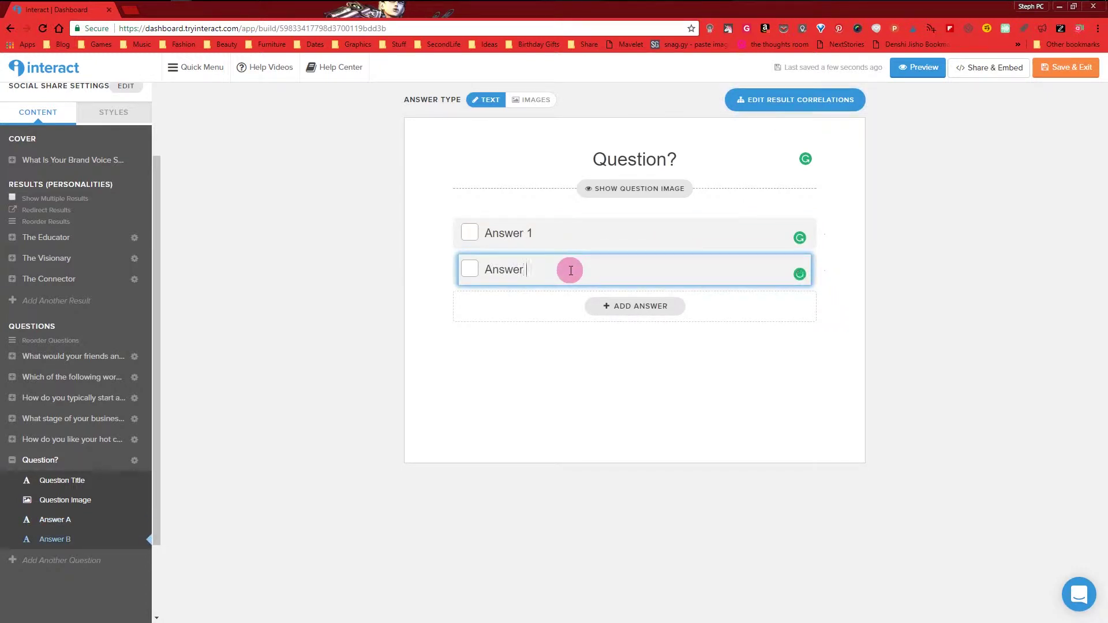
pyautogui.click(630, 306)
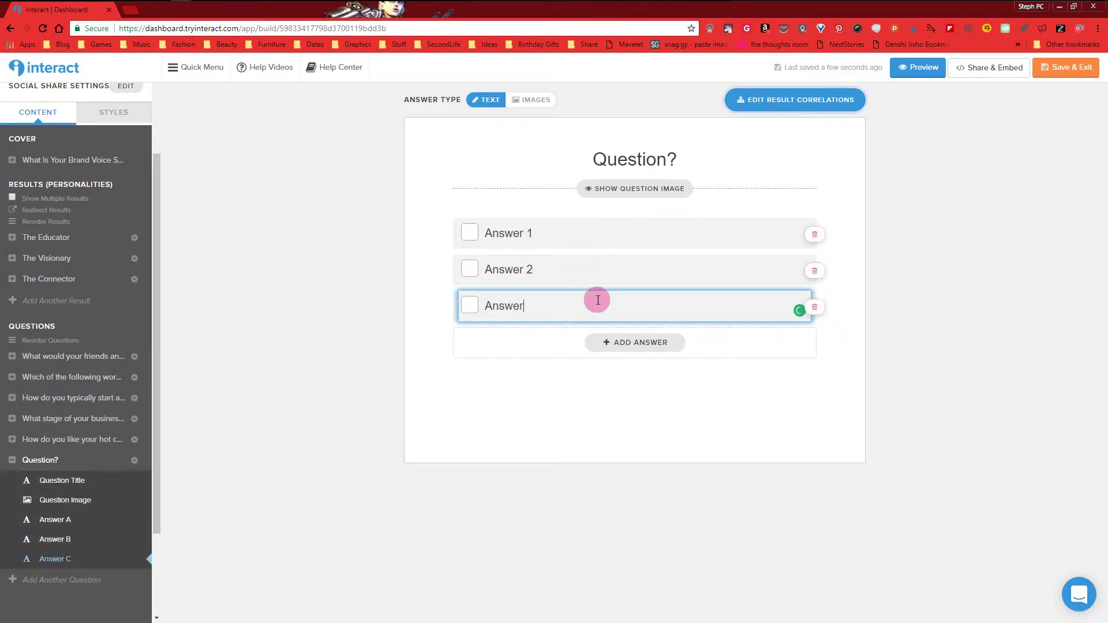
pyautogui.click(741, 396)
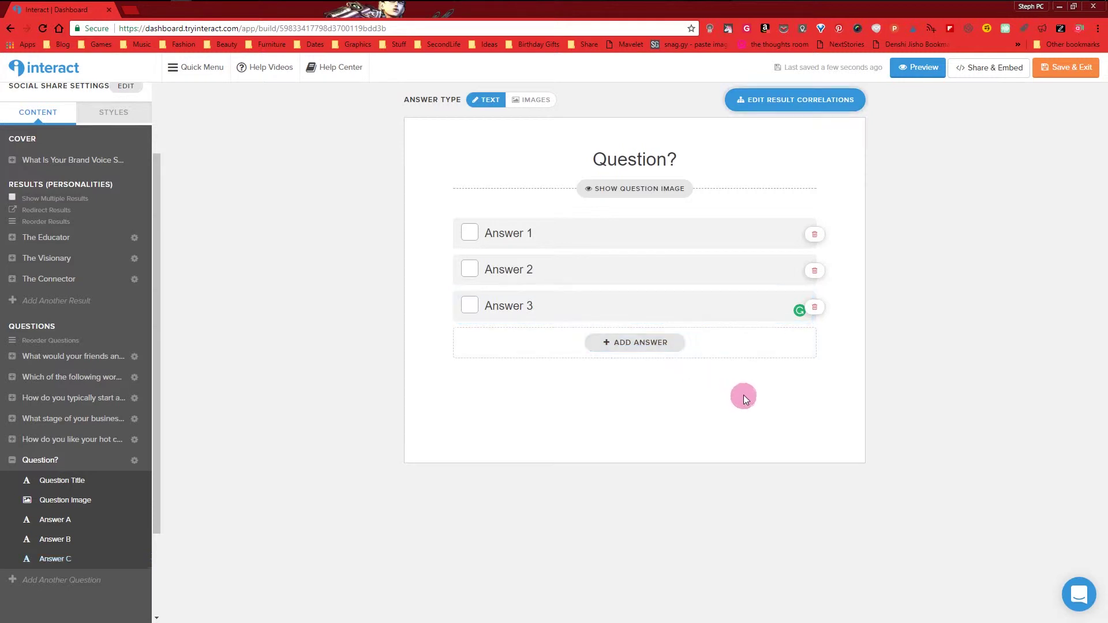
# Link Answer 1 to The Visionary, Answer 3 to The Educator and Answer 2 to The Connector, and save the correlations.
pyautogui.click(804, 98)
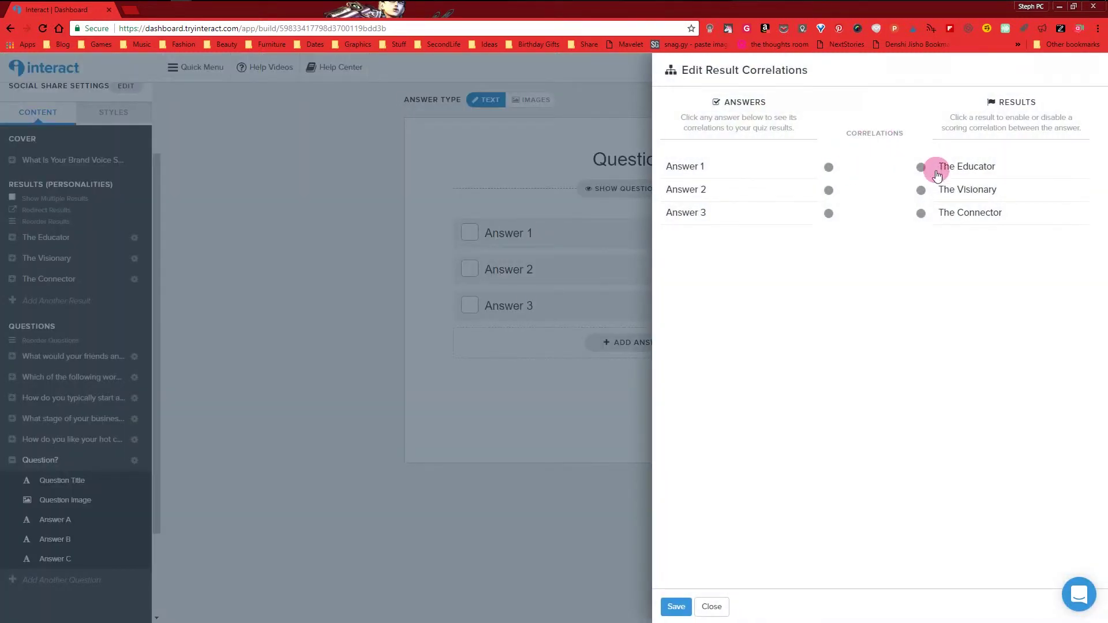
pyautogui.click(786, 166)
pyautogui.click(958, 189)
pyautogui.click(779, 213)
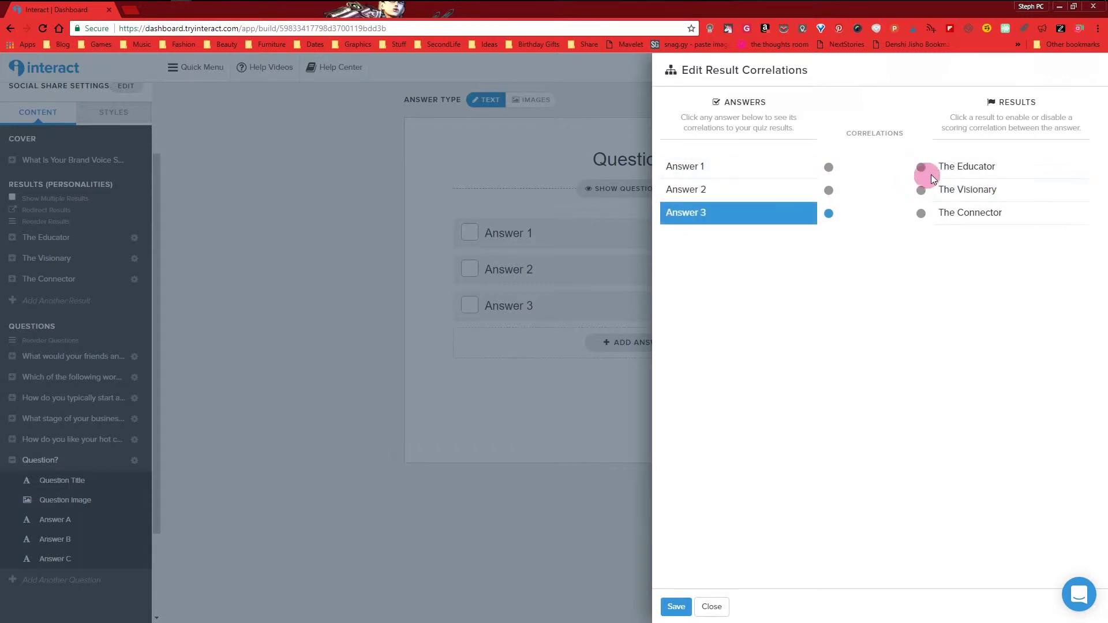
pyautogui.click(930, 169)
pyautogui.click(797, 191)
pyautogui.click(933, 214)
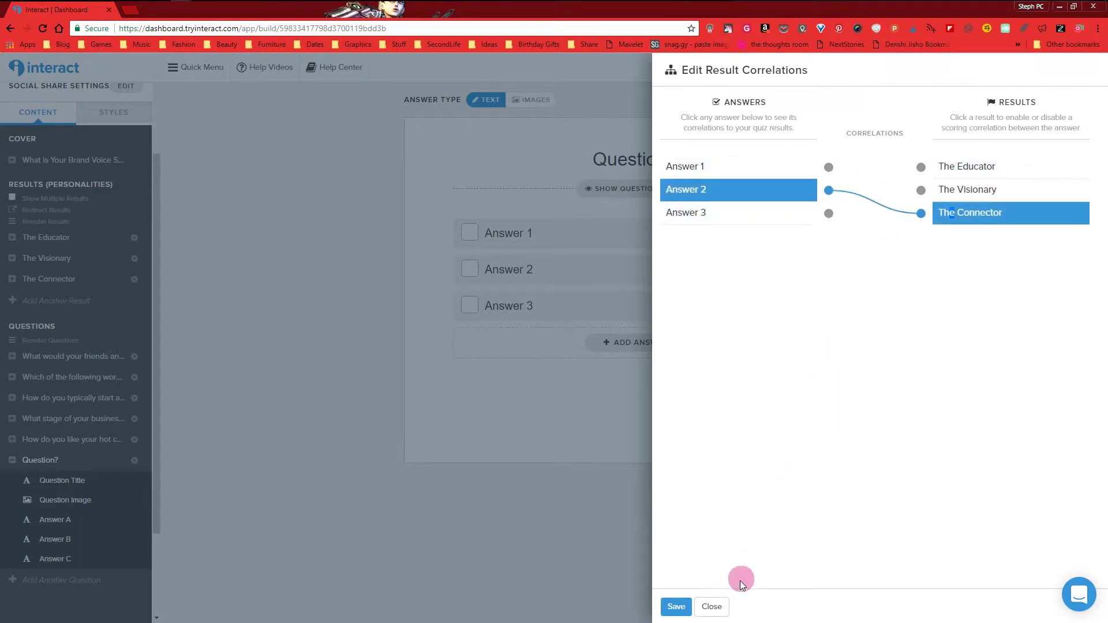
pyautogui.click(678, 606)
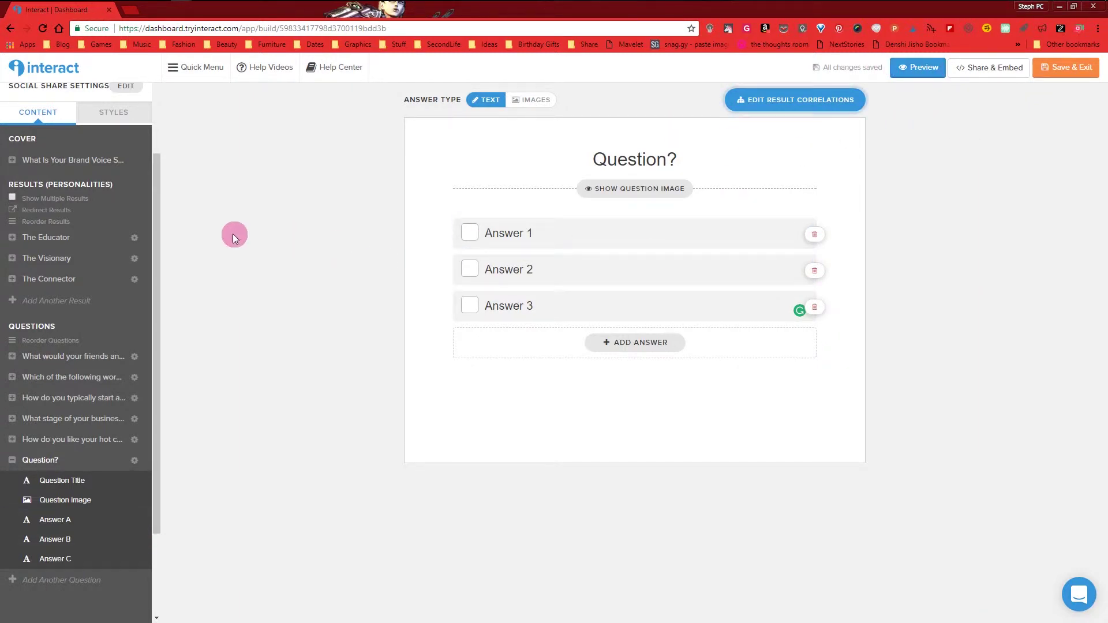
# Preview the quiz by answering its questions from the cover through to the result page, and close the preview.
pyautogui.scroll(1, 120, 251)
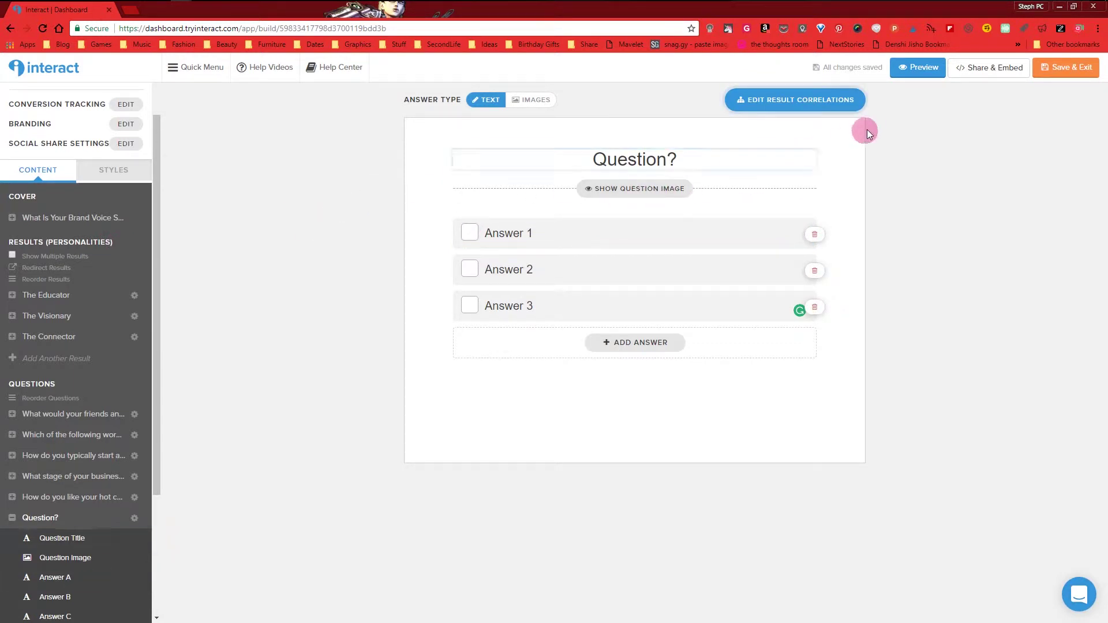
pyautogui.click(919, 69)
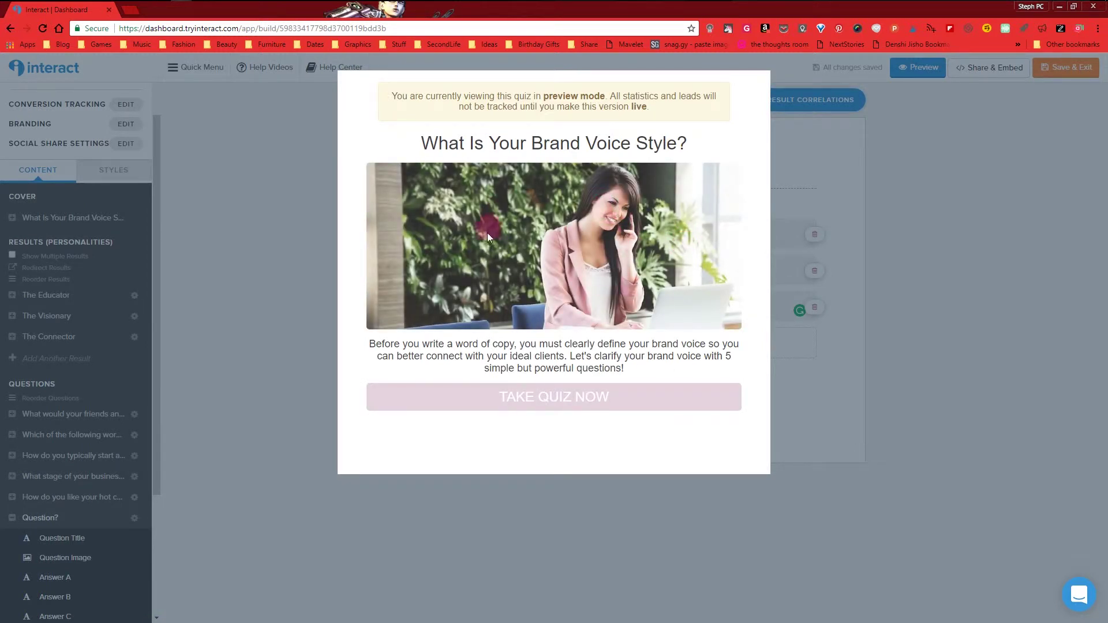
pyautogui.click(603, 399)
pyautogui.click(673, 228)
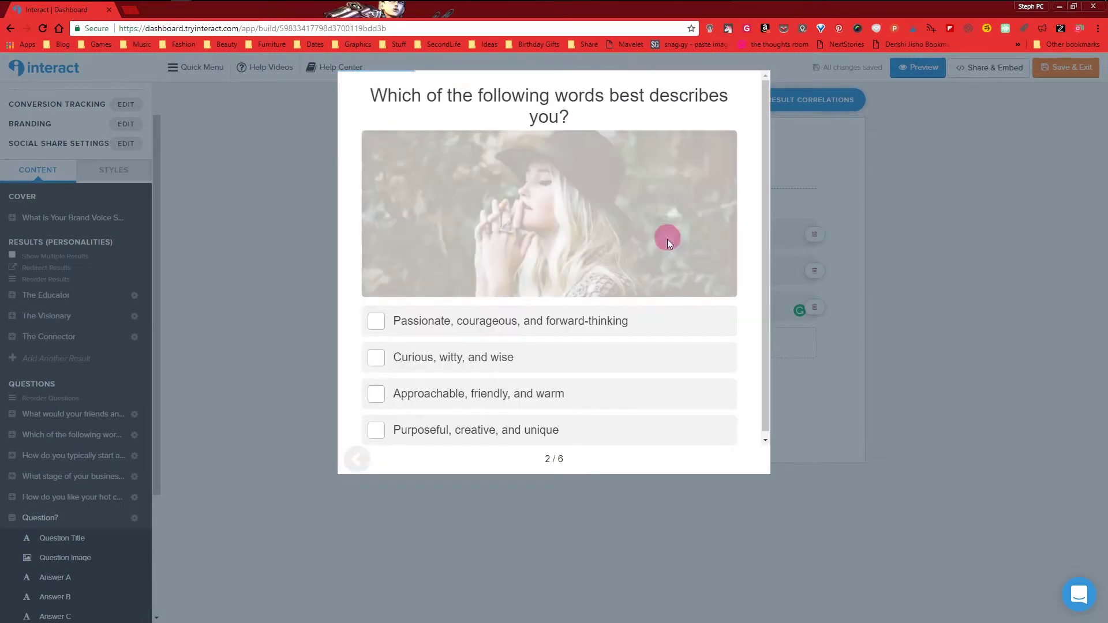
pyautogui.click(623, 329)
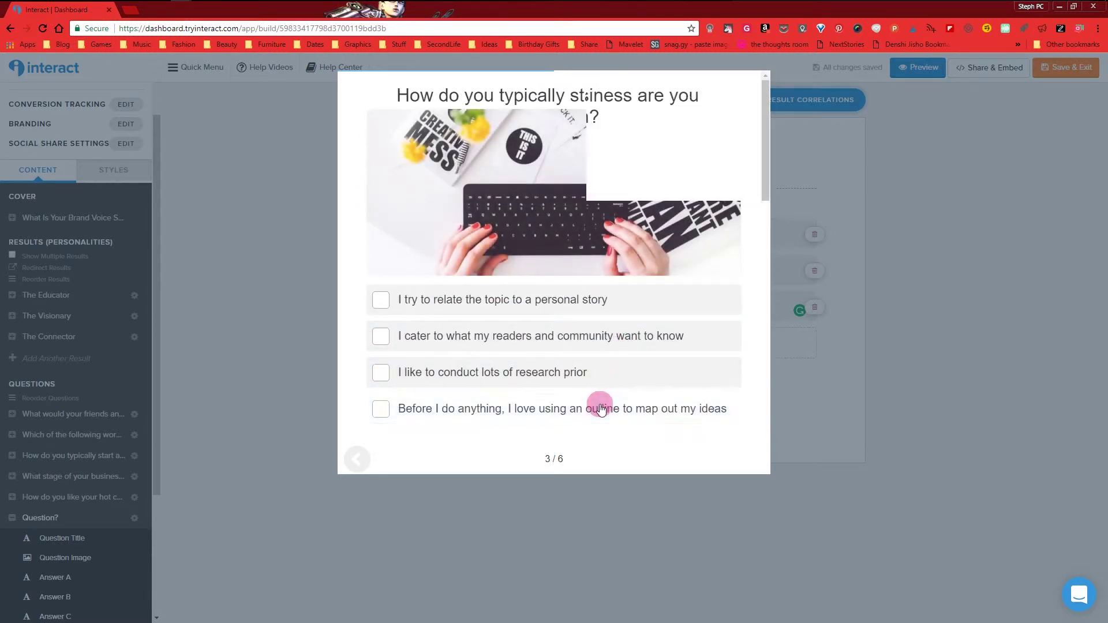
pyautogui.click(601, 408)
pyautogui.click(596, 385)
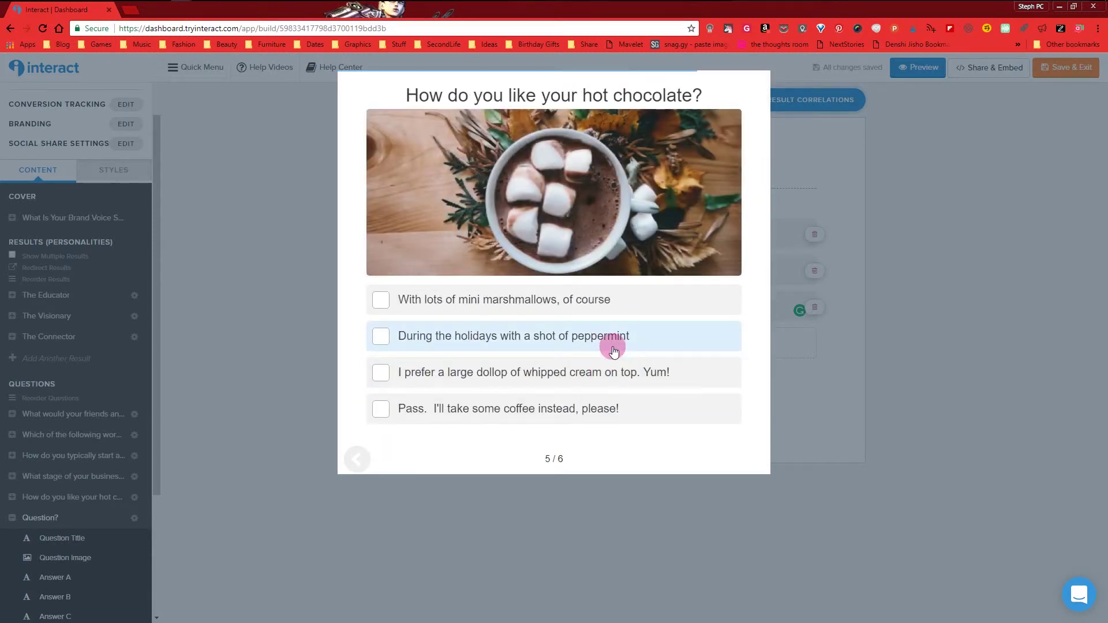
pyautogui.click(613, 350)
pyautogui.click(657, 206)
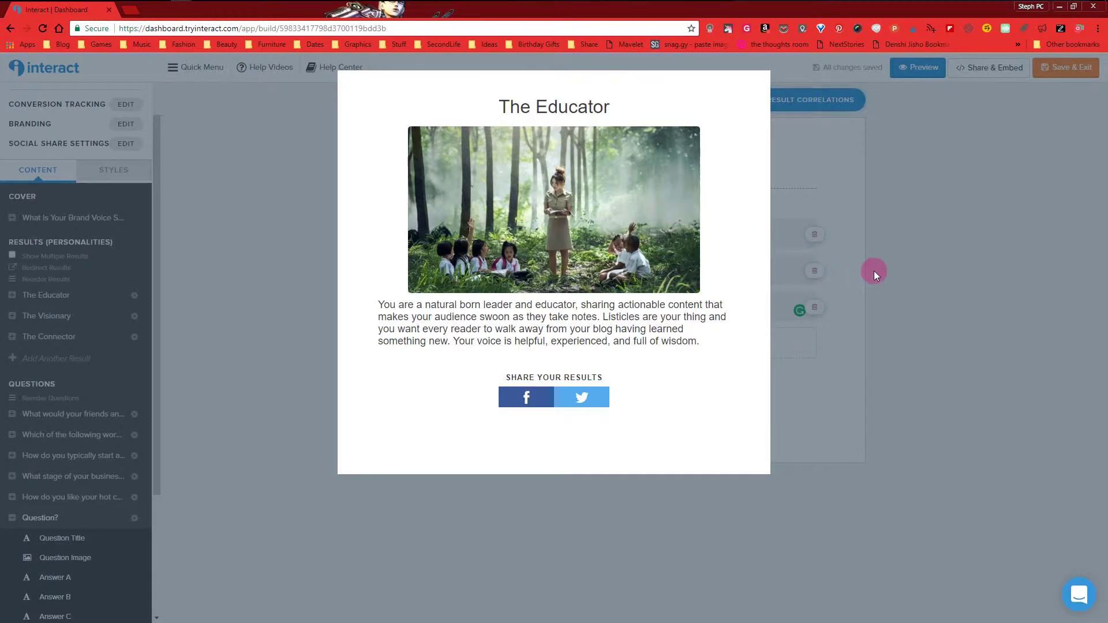
pyautogui.click(894, 267)
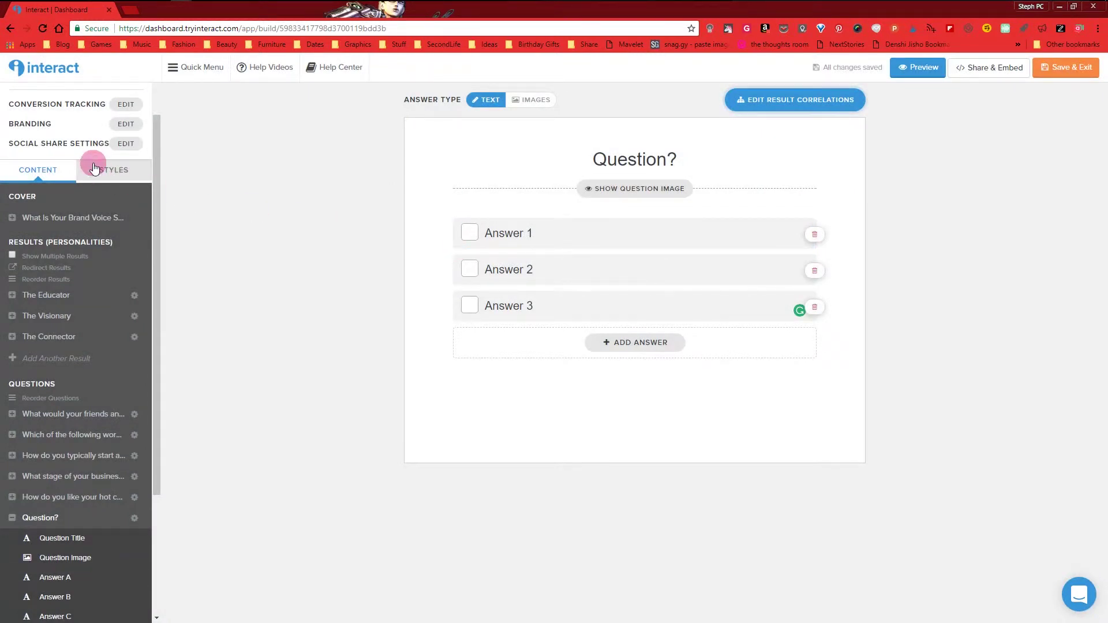
# Examine the quiz's colour, font and logo style options against the cover's start button, and return to the content outline.
pyautogui.click(95, 167)
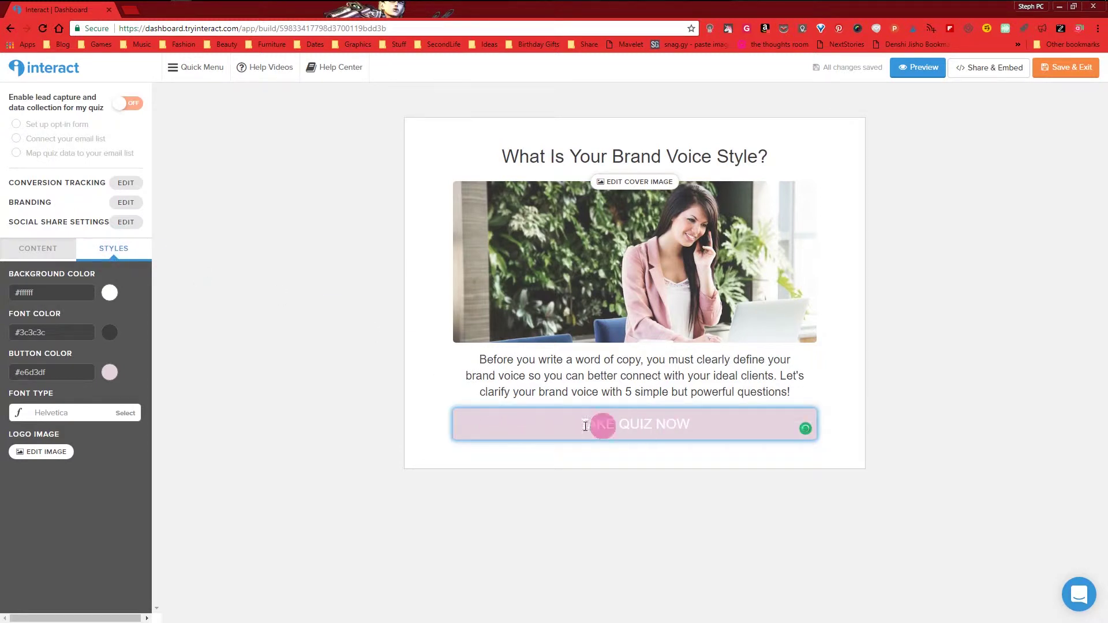
pyautogui.click(566, 427)
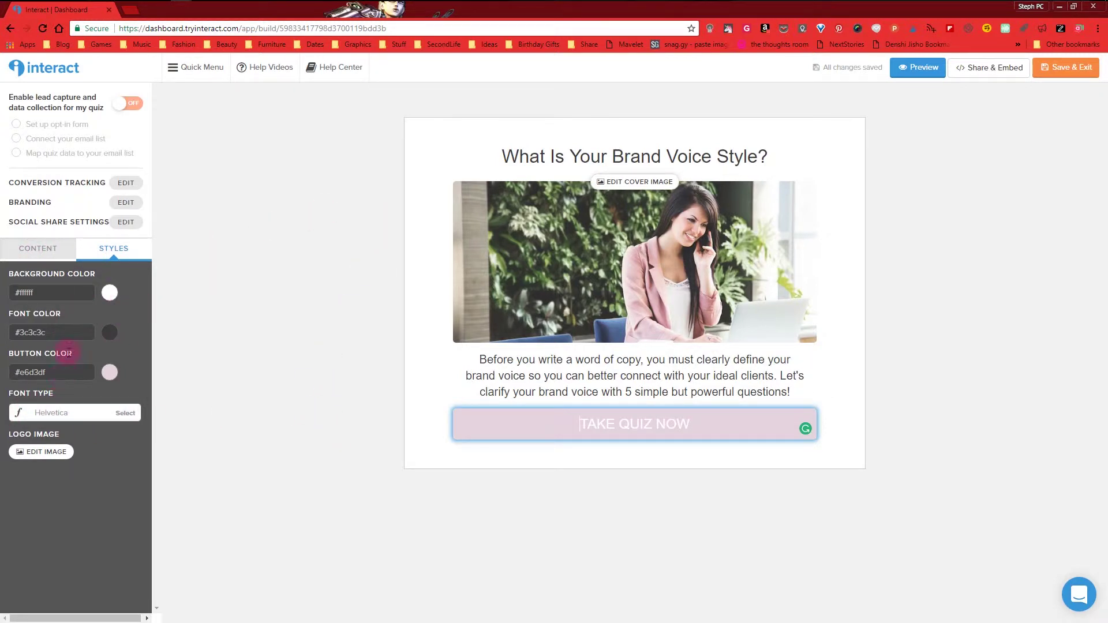
pyautogui.click(50, 247)
pyautogui.click(101, 247)
pyautogui.click(72, 247)
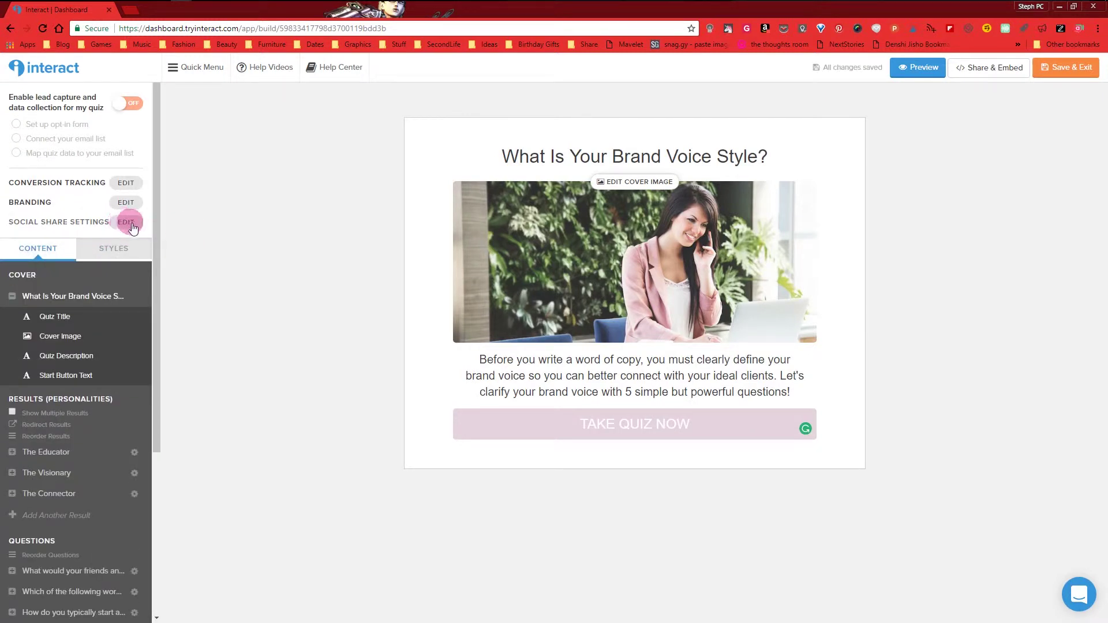
# Open the social share settings and examine the options for hiding, activating and positioning the share buttons.
pyautogui.click(127, 226)
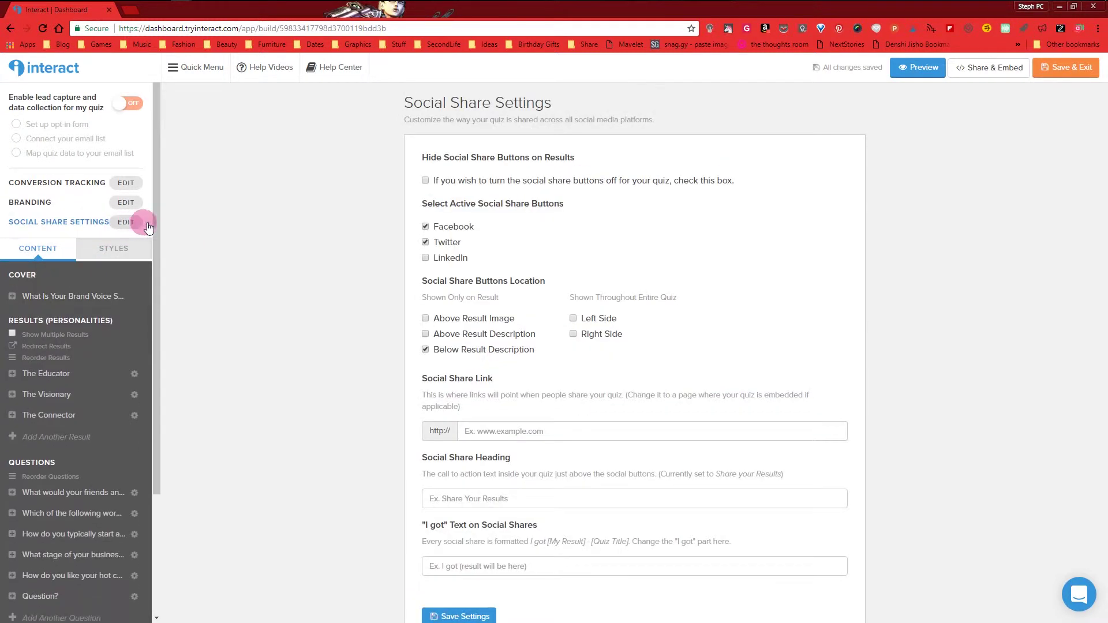
pyautogui.scroll(-2, 331, 261)
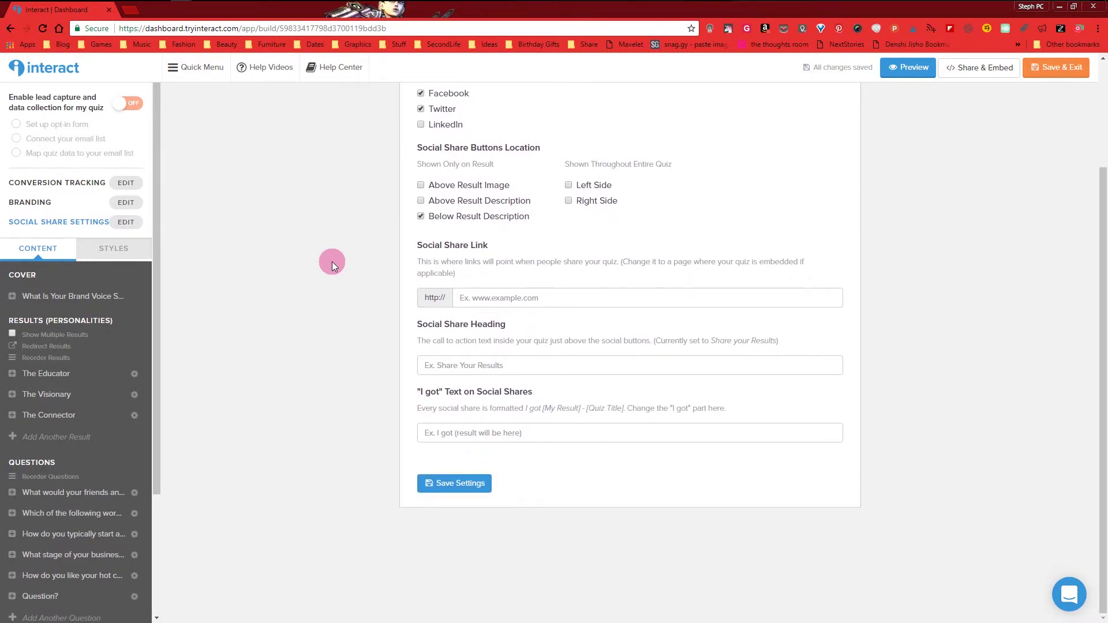
pyautogui.scroll(2, 331, 261)
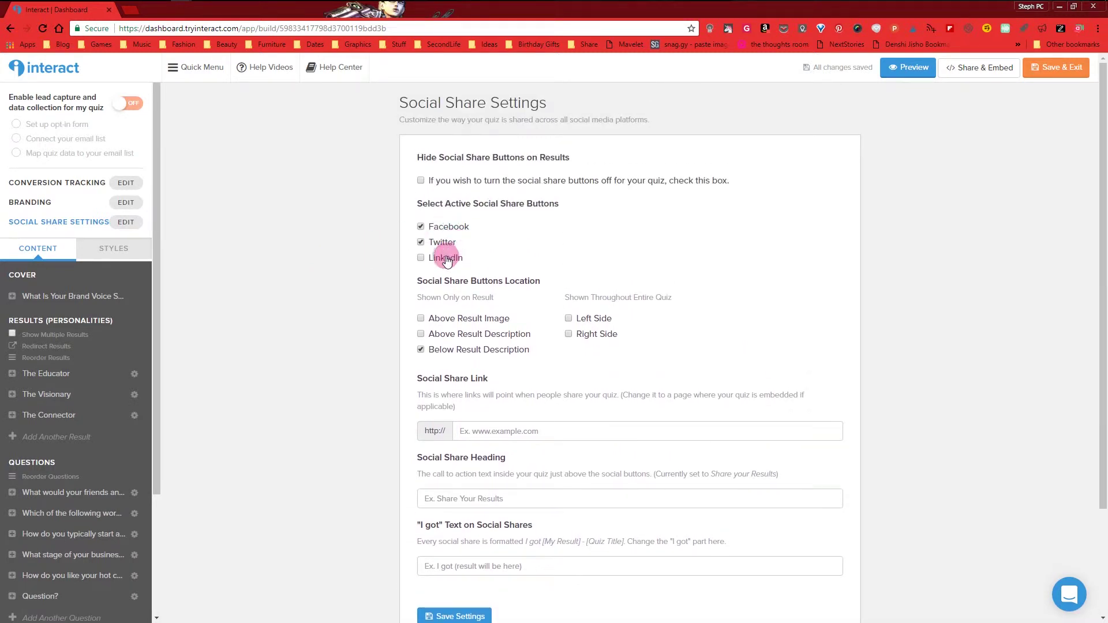
pyautogui.scroll(-2, 364, 242)
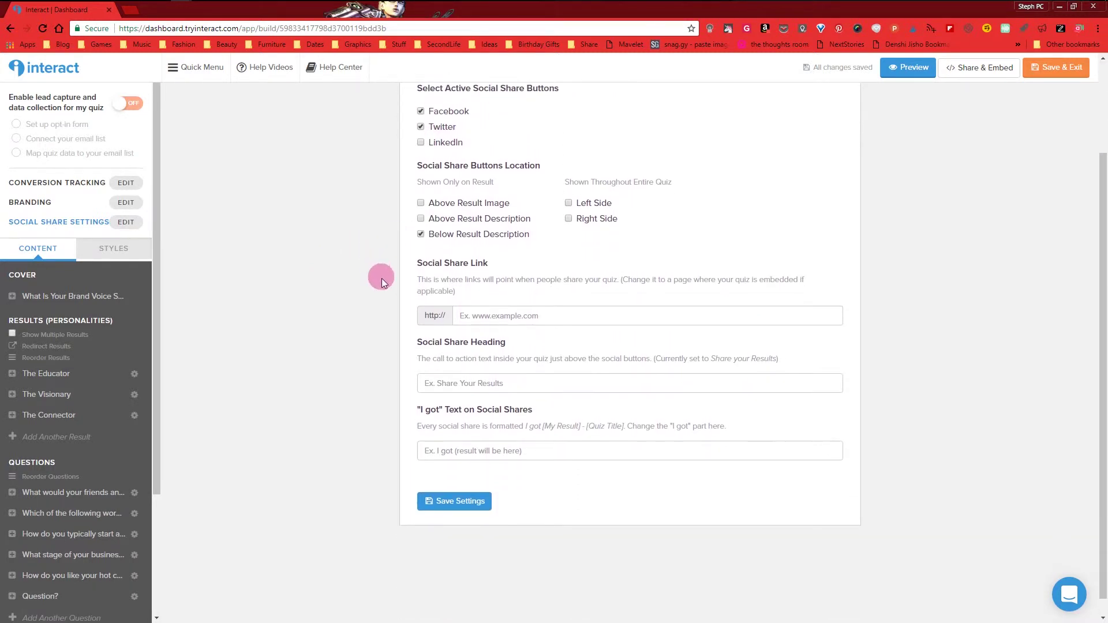
pyautogui.scroll(2, 382, 288)
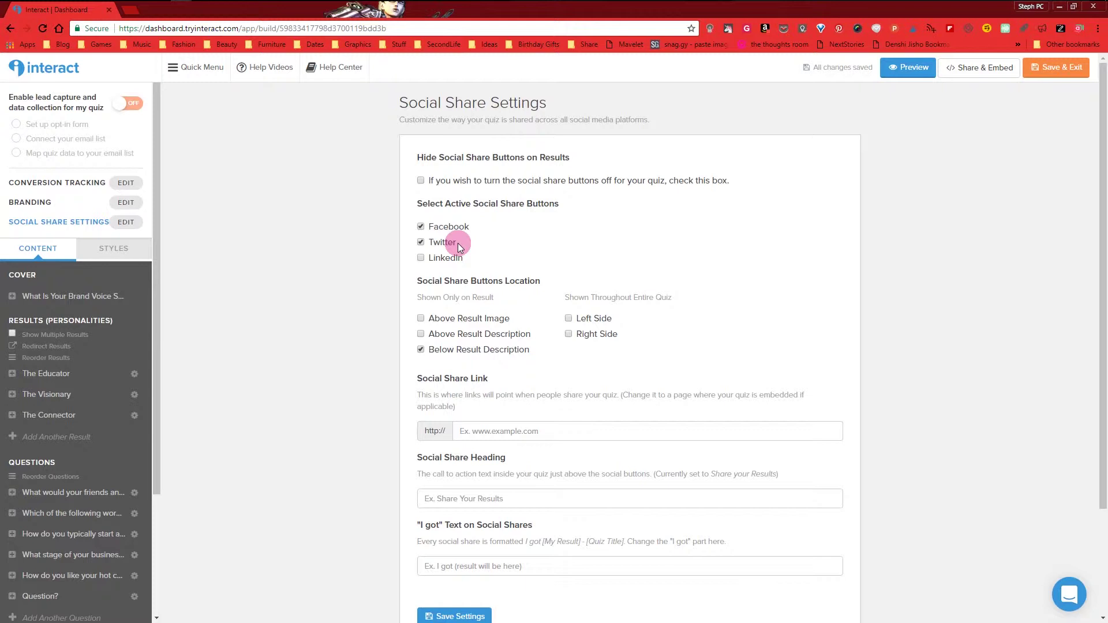
pyautogui.click(594, 183)
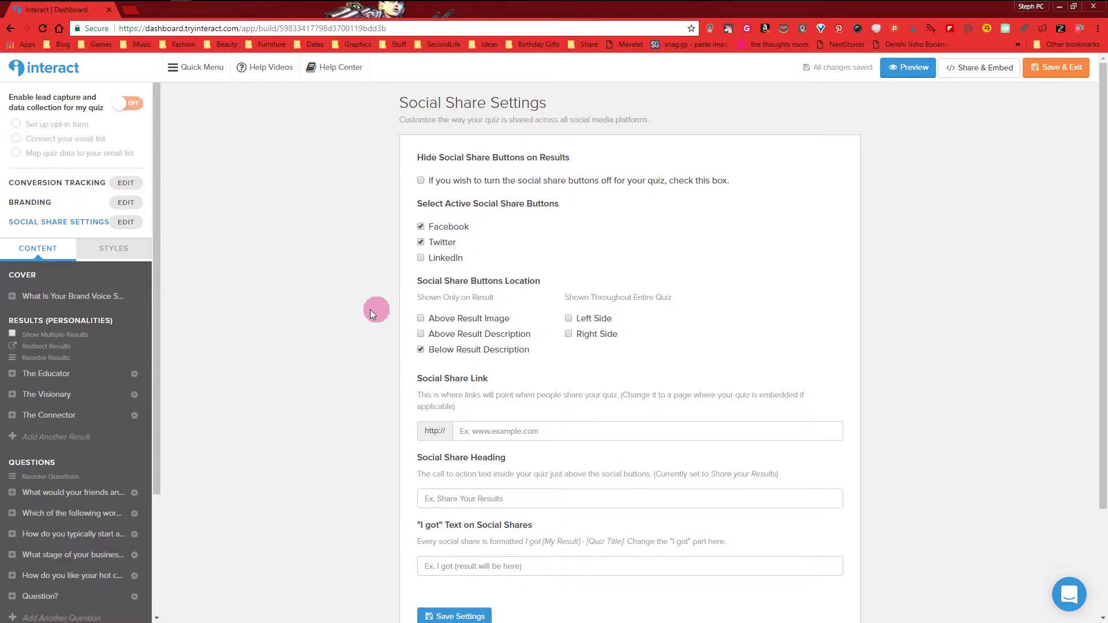
pyautogui.scroll(-1, 354, 214)
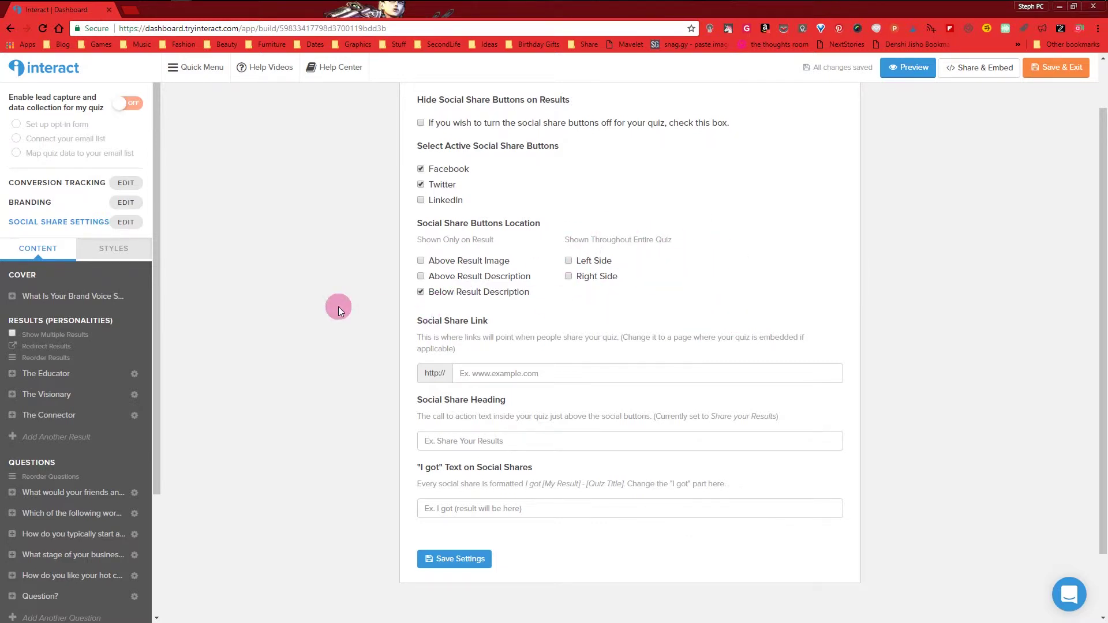
pyautogui.scroll(-1, 339, 304)
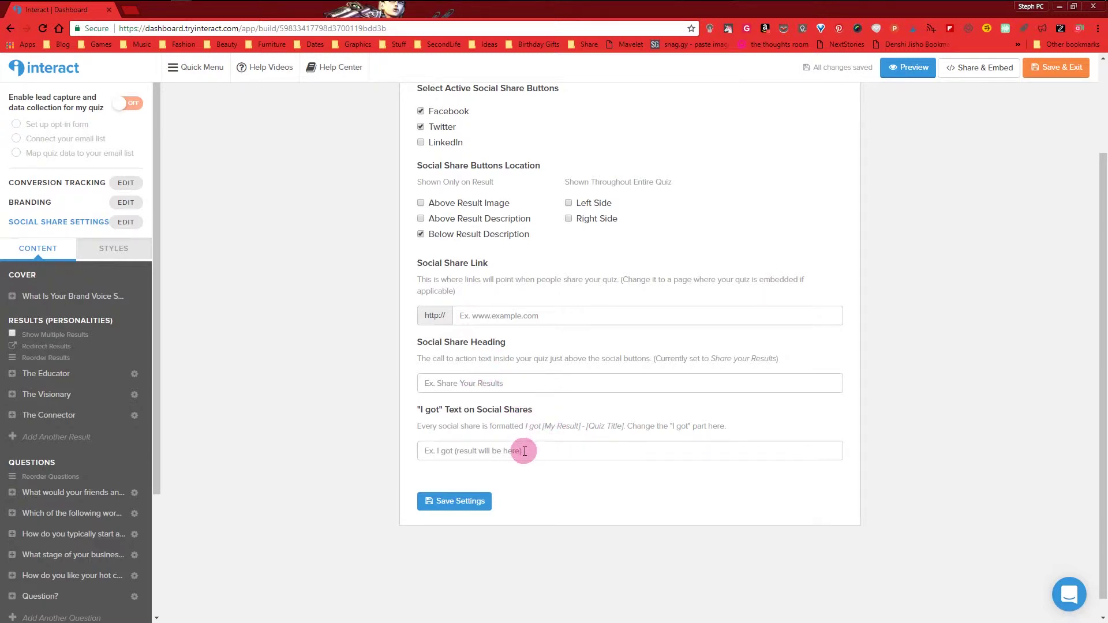
# Review the "I got" text, social share heading and social share link fields, and save the social share settings.
pyautogui.click(528, 451)
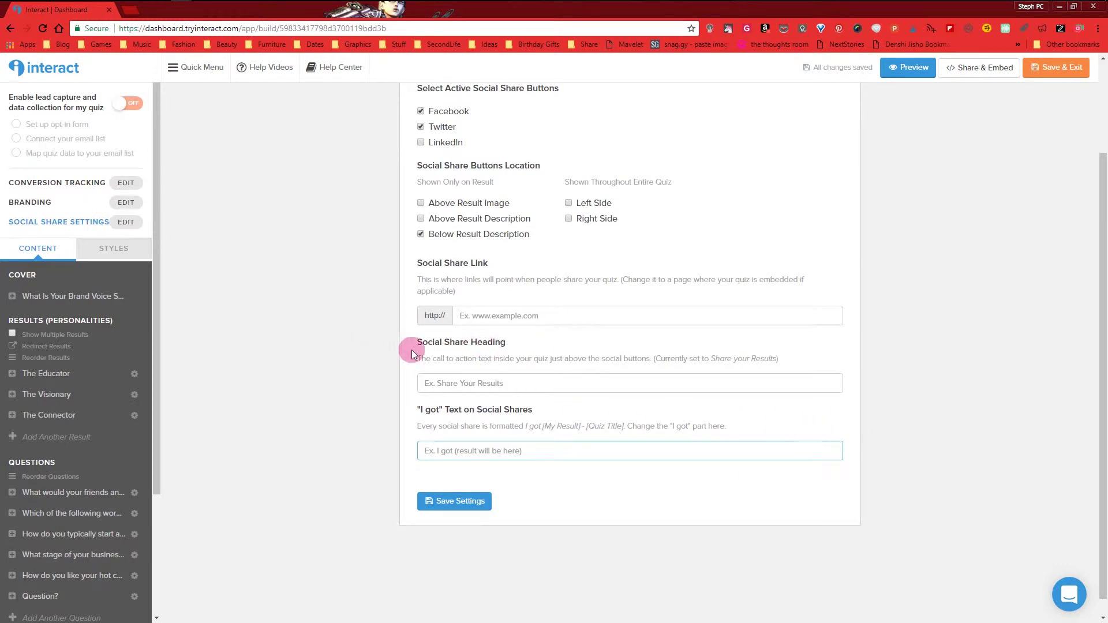
pyautogui.click(507, 383)
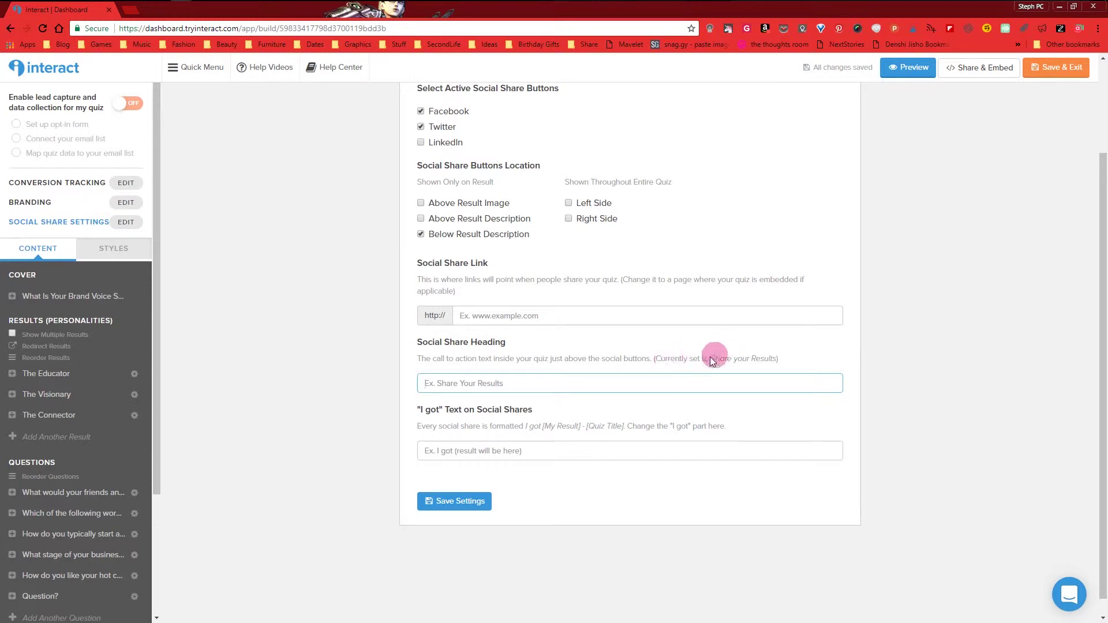
pyautogui.click(617, 296)
pyautogui.scroll(2, 613, 294)
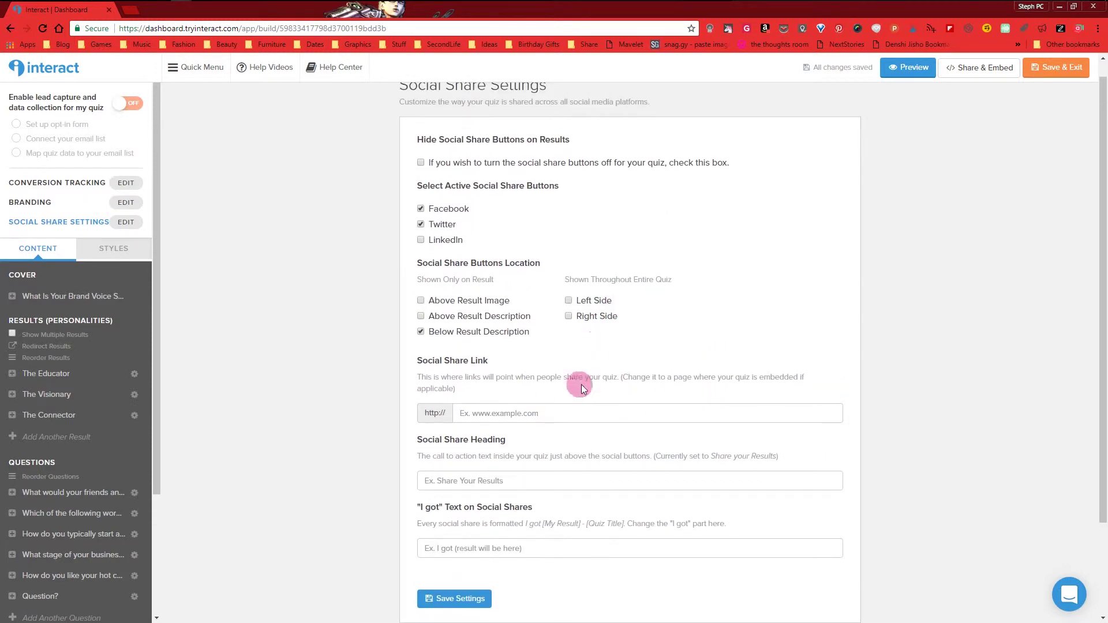
pyautogui.scroll(-1, 629, 404)
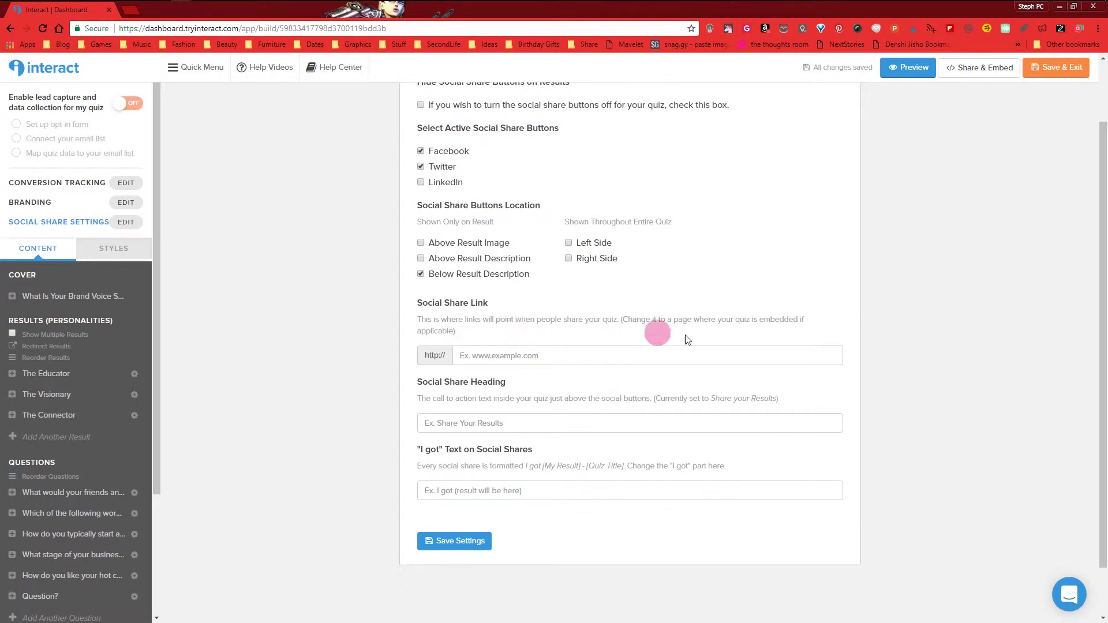
pyautogui.click(665, 355)
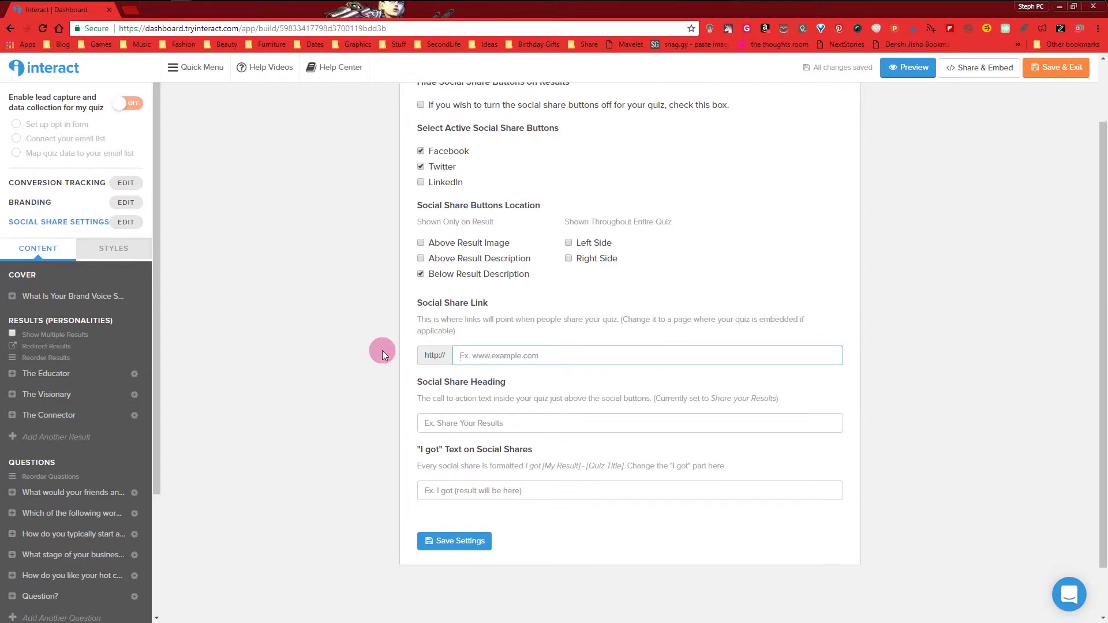
pyautogui.click(460, 542)
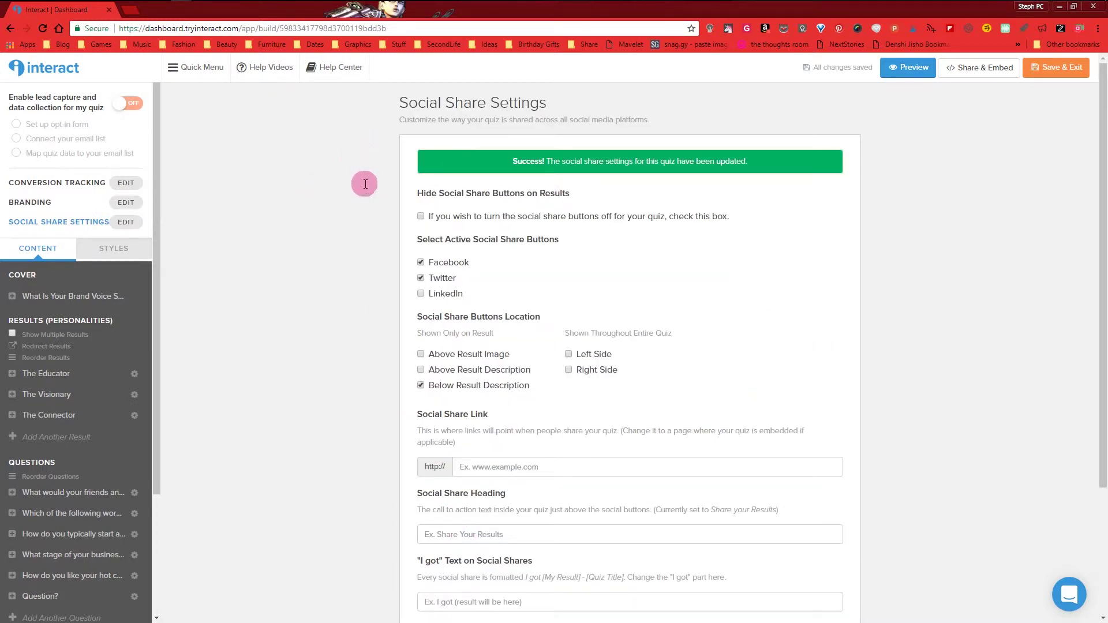
pyautogui.scroll(-3, 347, 178)
pyautogui.scroll(3, 348, 179)
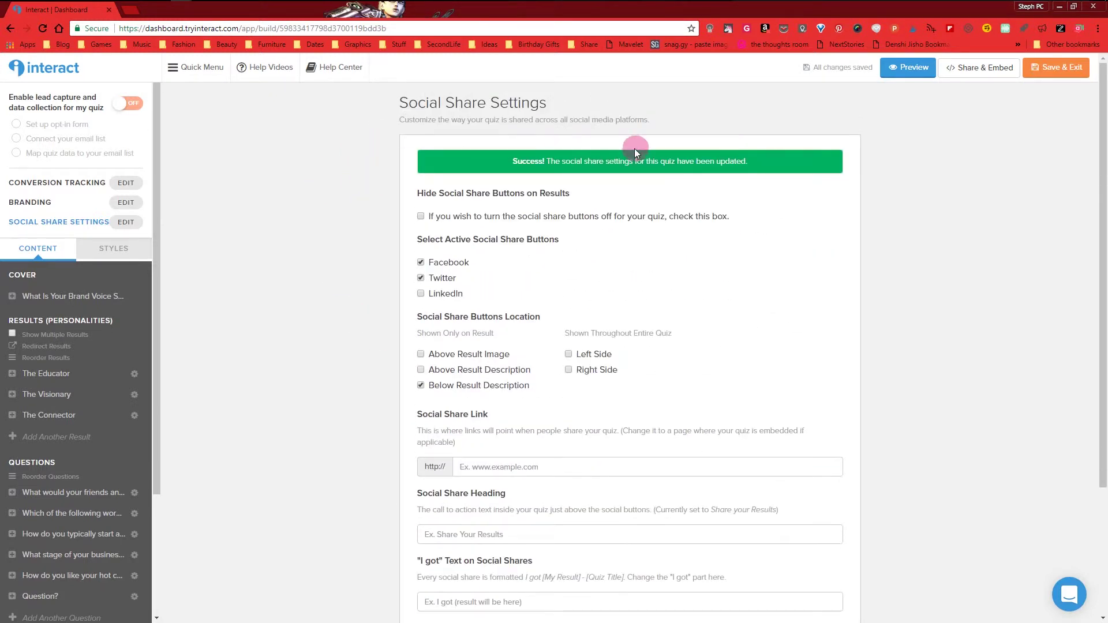
# Publish the quiz's unpublished changes for sharing and look over its iFrame embed code and embed options.
pyautogui.click(1014, 77)
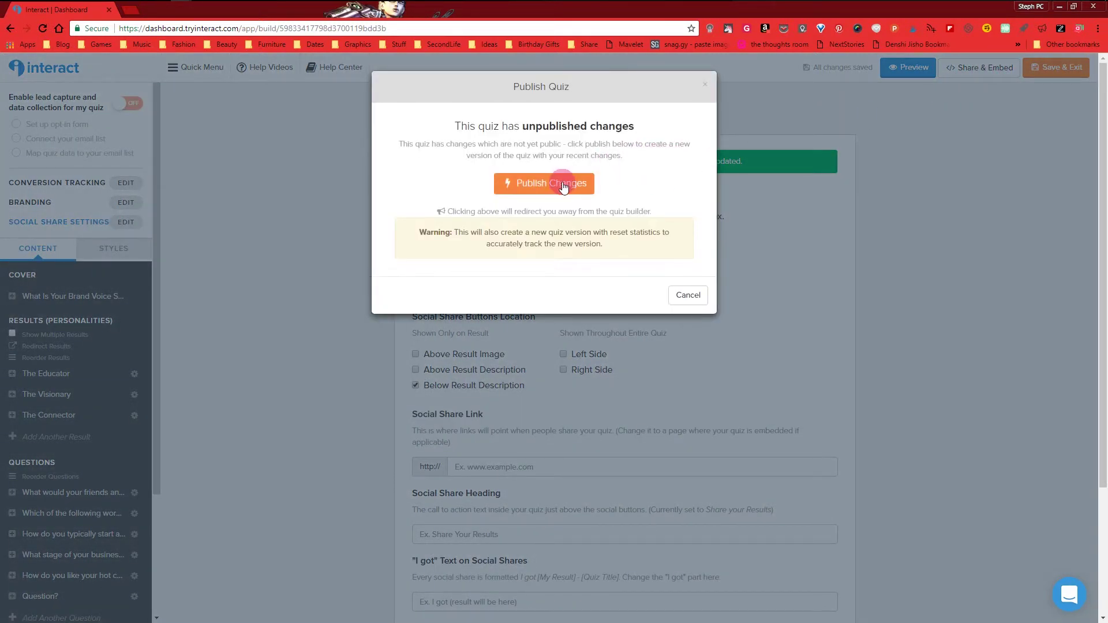
pyautogui.click(561, 185)
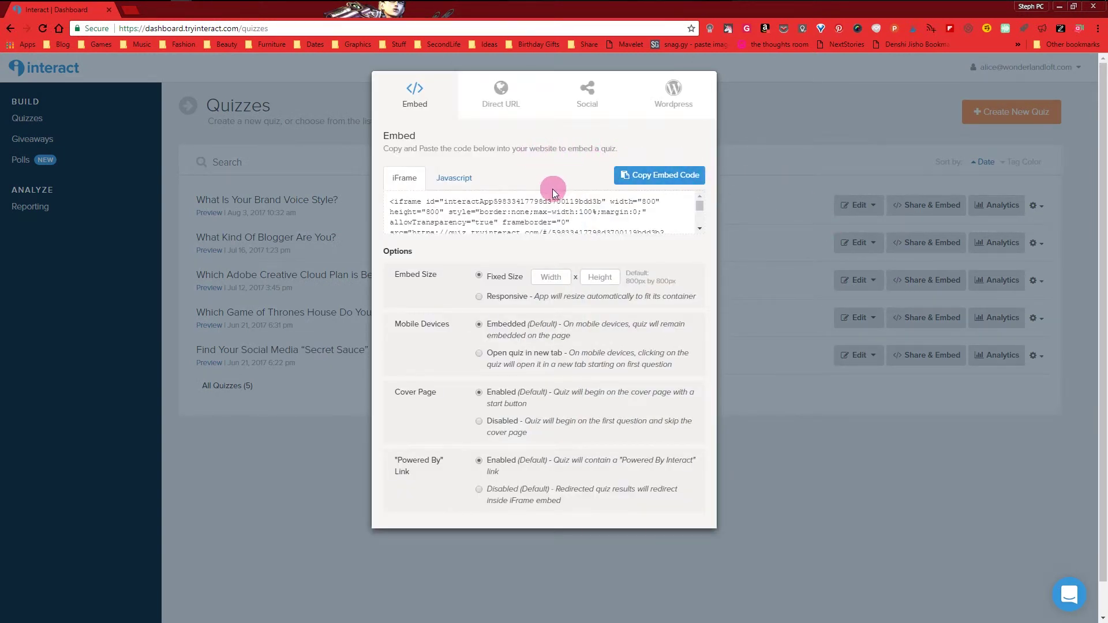
pyautogui.scroll(-1, 616, 271)
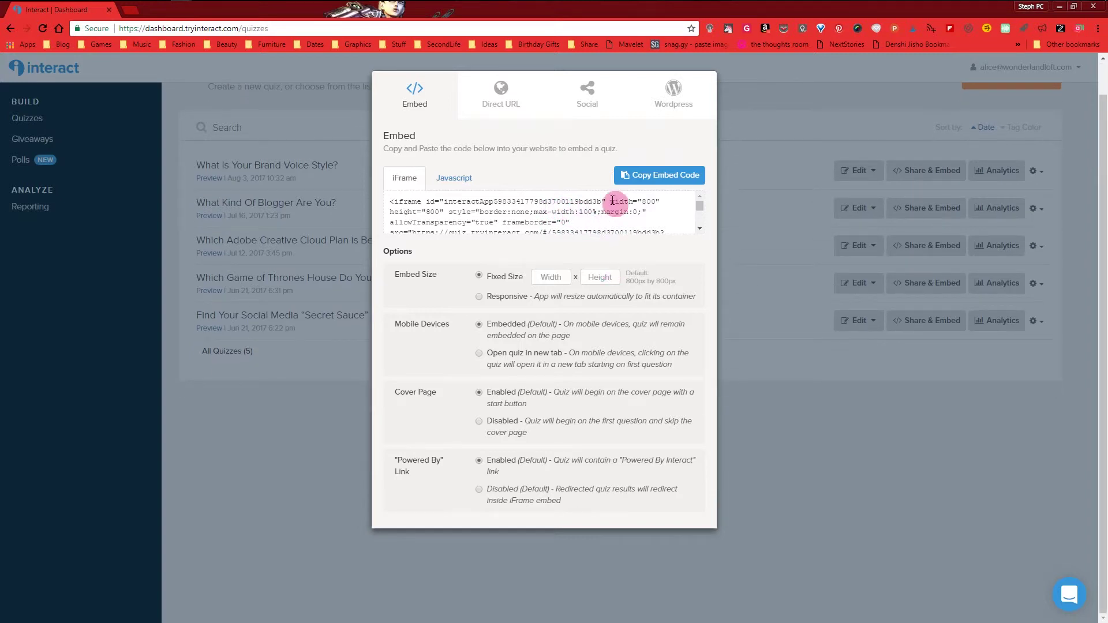
pyautogui.scroll(1, 609, 184)
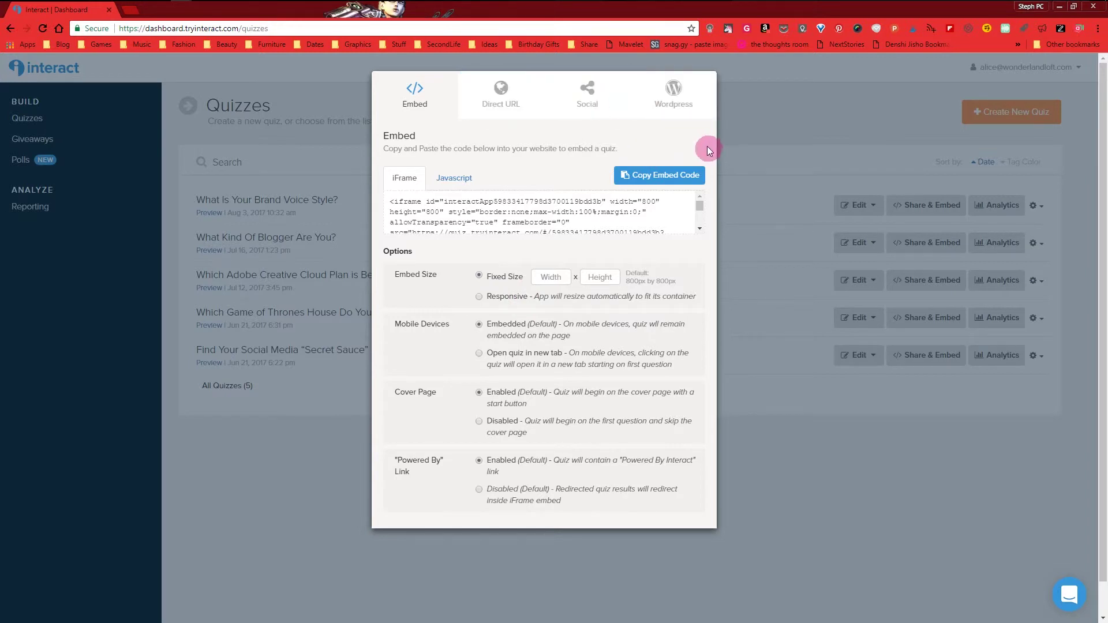
# Look through the WordPress and social sharing options, and copy the quiz's direct URL before closing the sharing dialog.
pyautogui.click(692, 108)
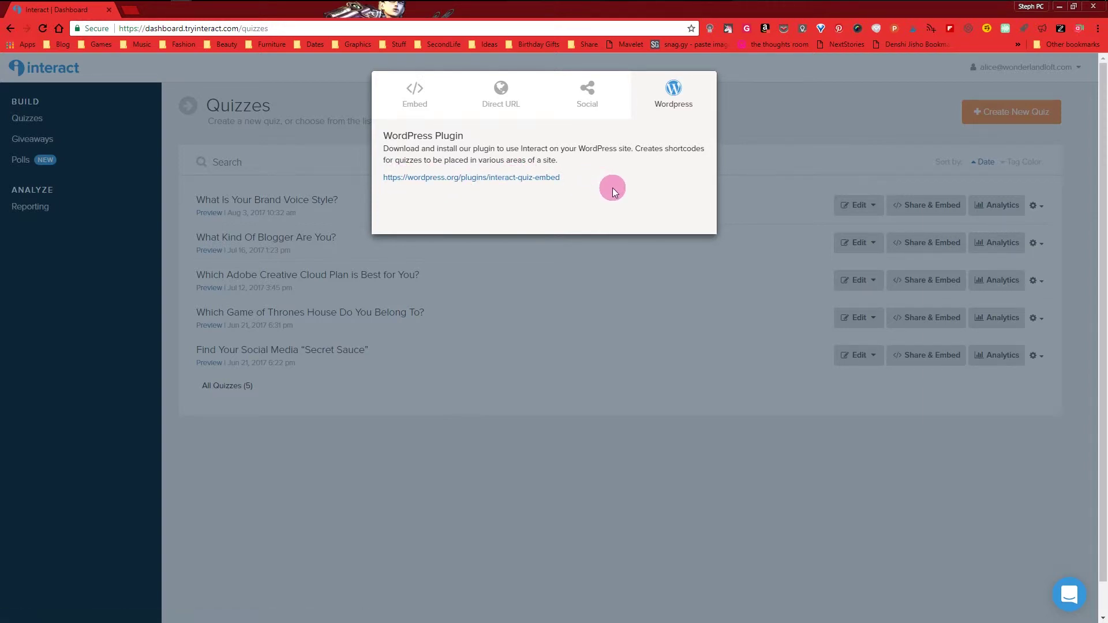
pyautogui.click(605, 109)
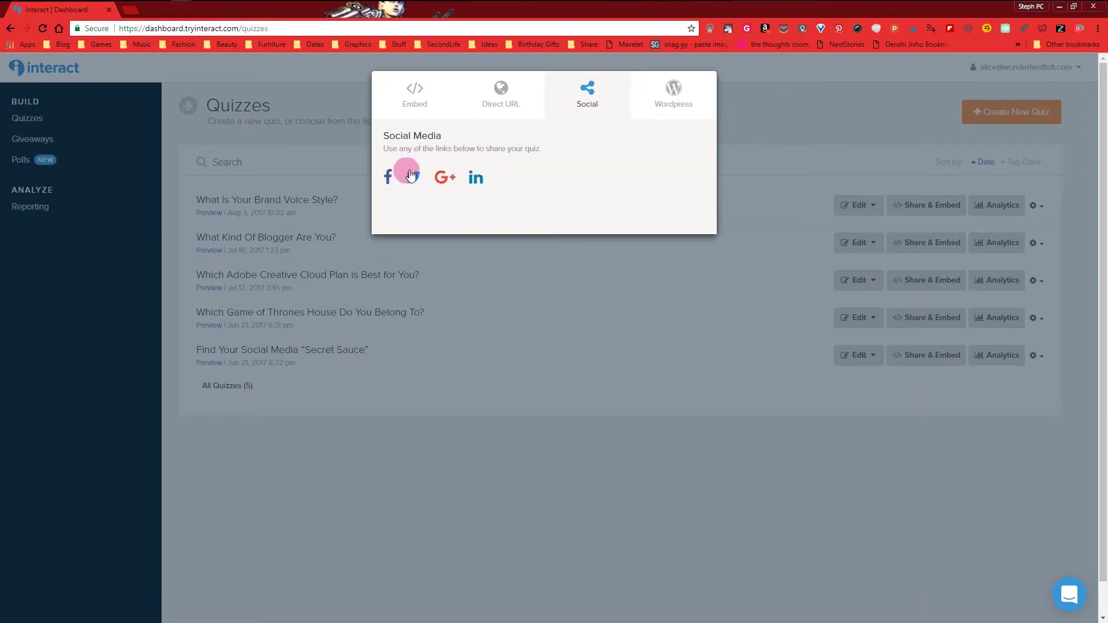
pyautogui.click(518, 103)
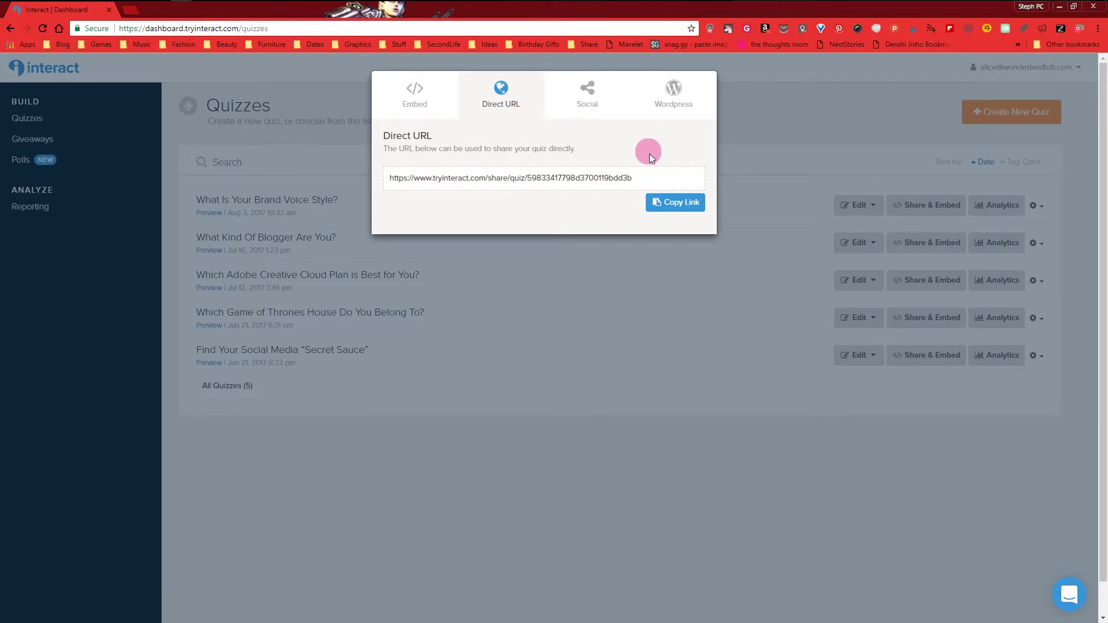
pyautogui.click(692, 203)
pyautogui.click(737, 136)
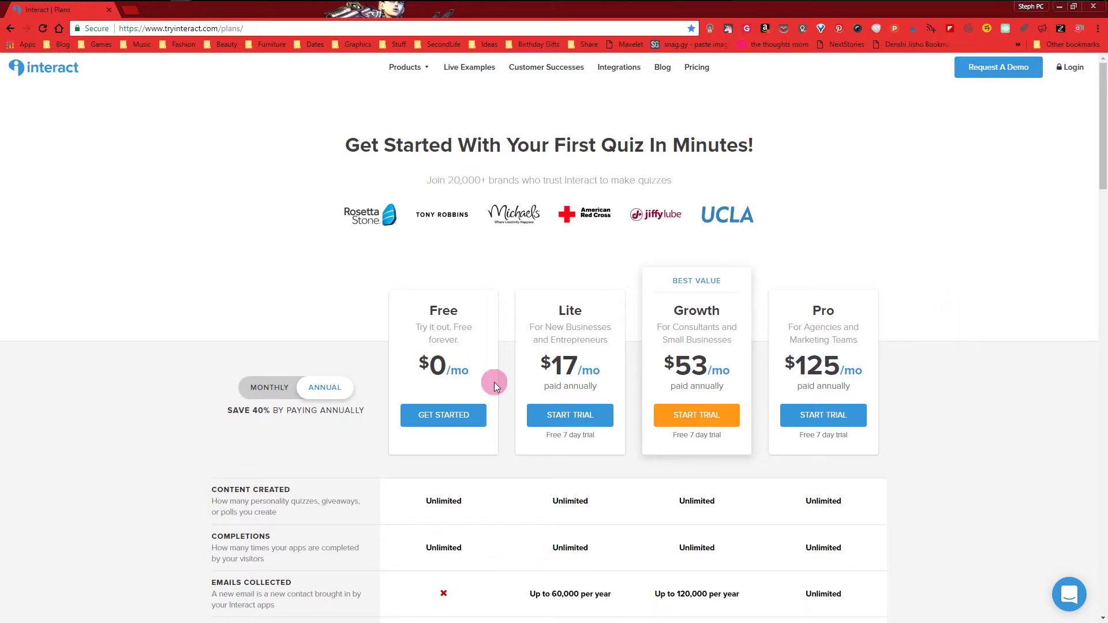
# Show monthly pricing on the Interact plans page and compare the features of the Free, Lite, Growth and Pro plans.
pyautogui.click(268, 390)
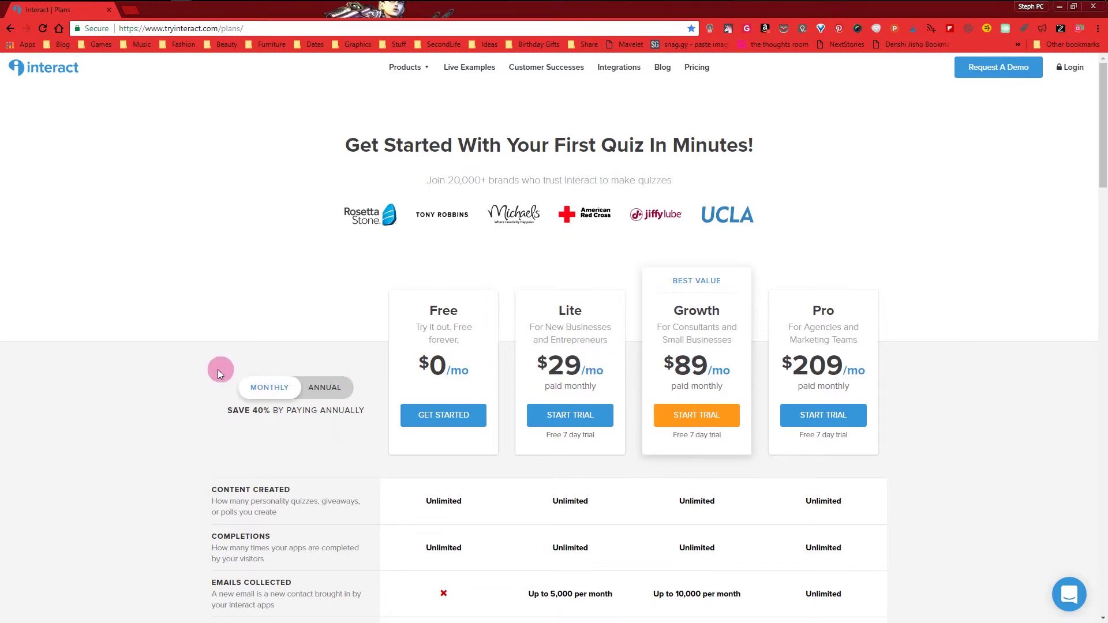
pyautogui.scroll(-2, 144, 354)
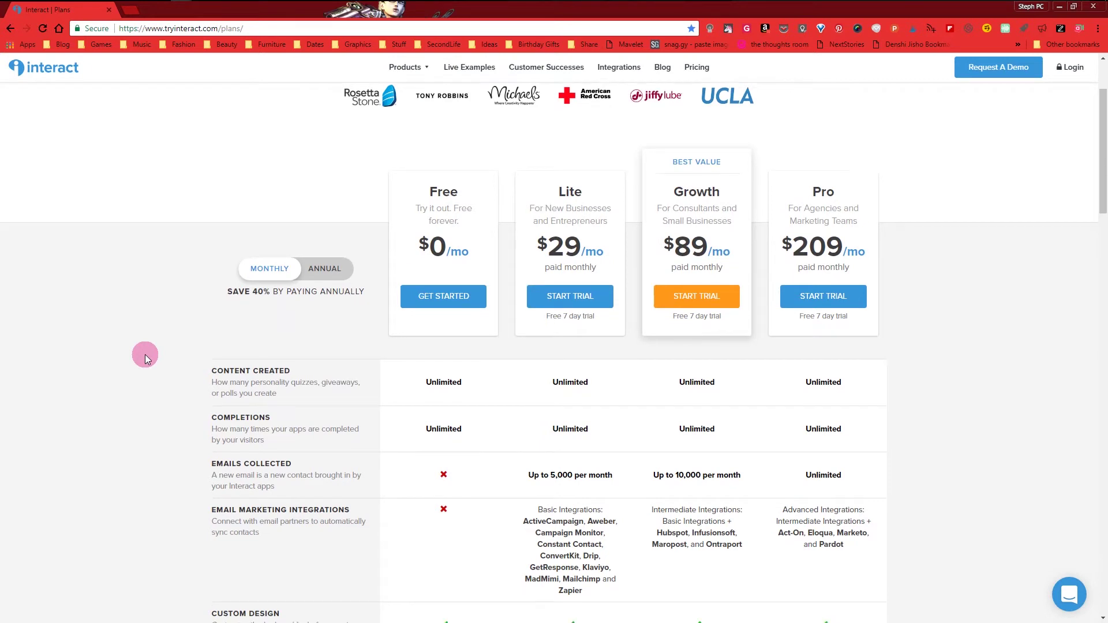
pyautogui.scroll(-1, 144, 354)
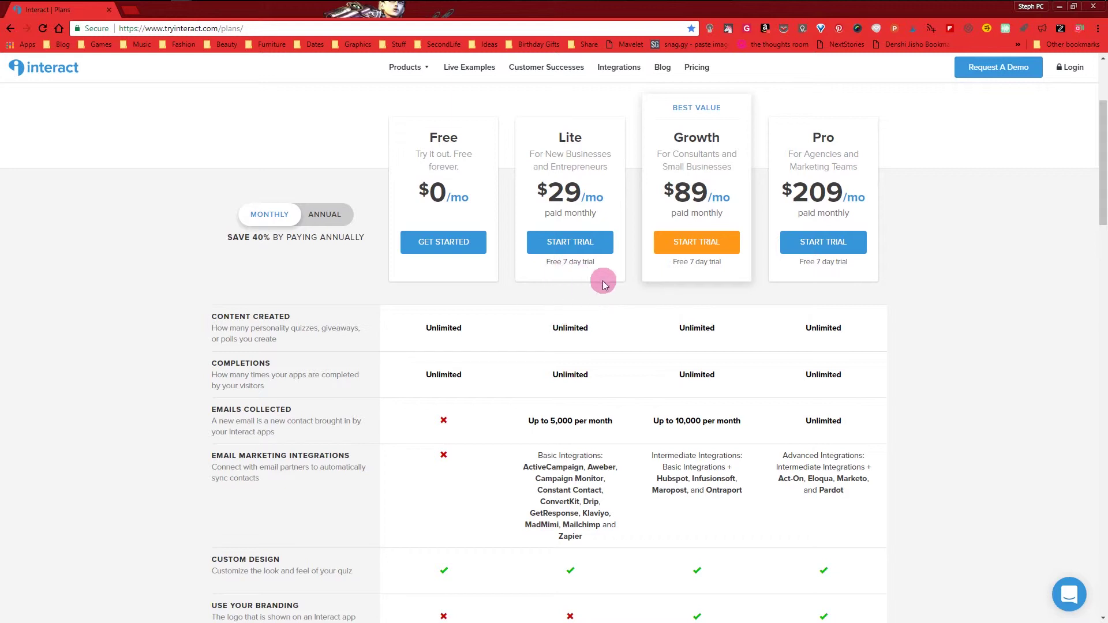
pyautogui.scroll(-3, 898, 338)
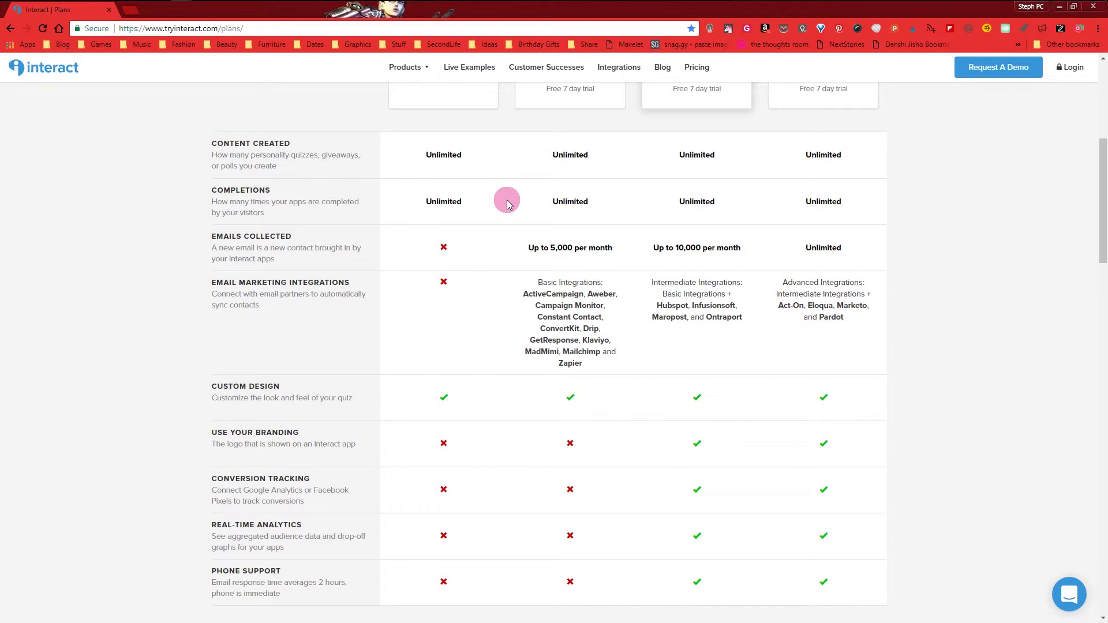
pyautogui.scroll(3, 507, 203)
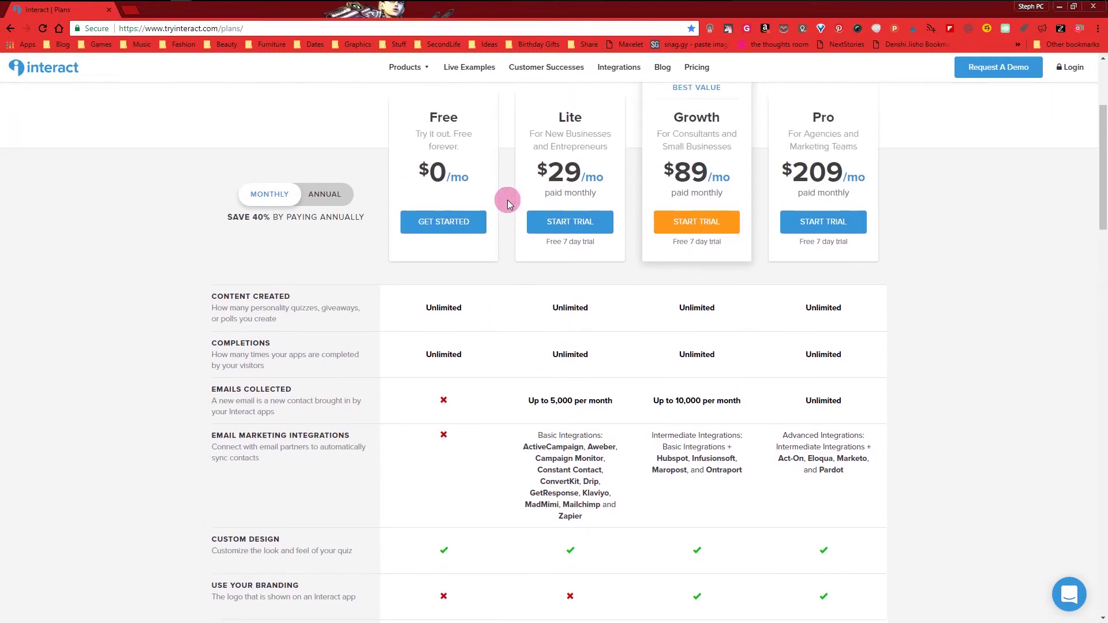
pyautogui.scroll(-2, 507, 203)
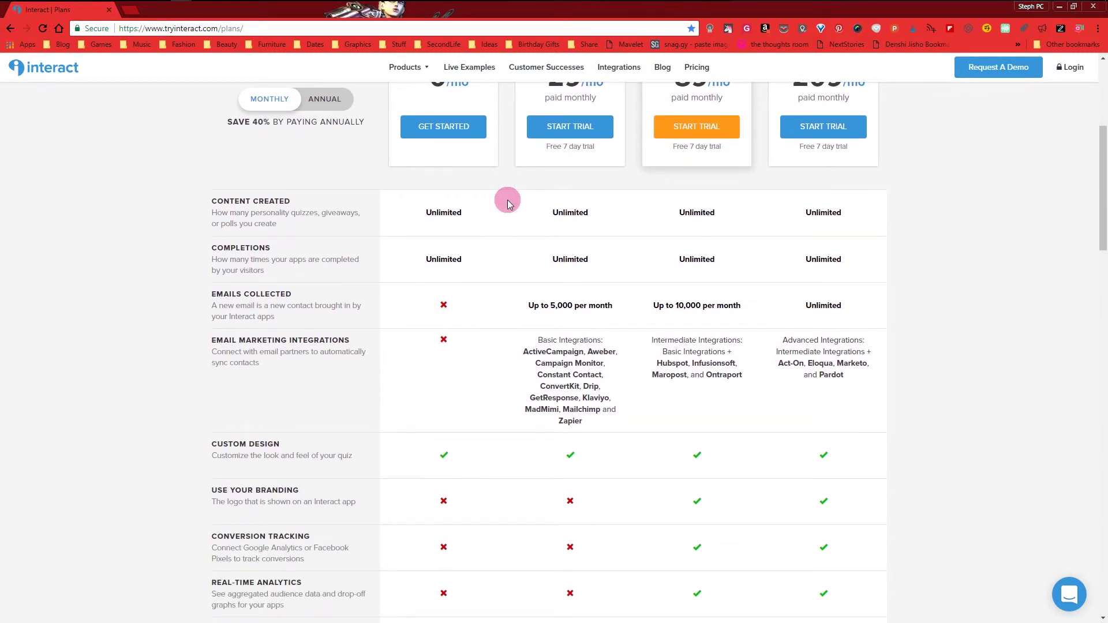
pyautogui.scroll(-1, 508, 203)
pyautogui.scroll(-3, 495, 219)
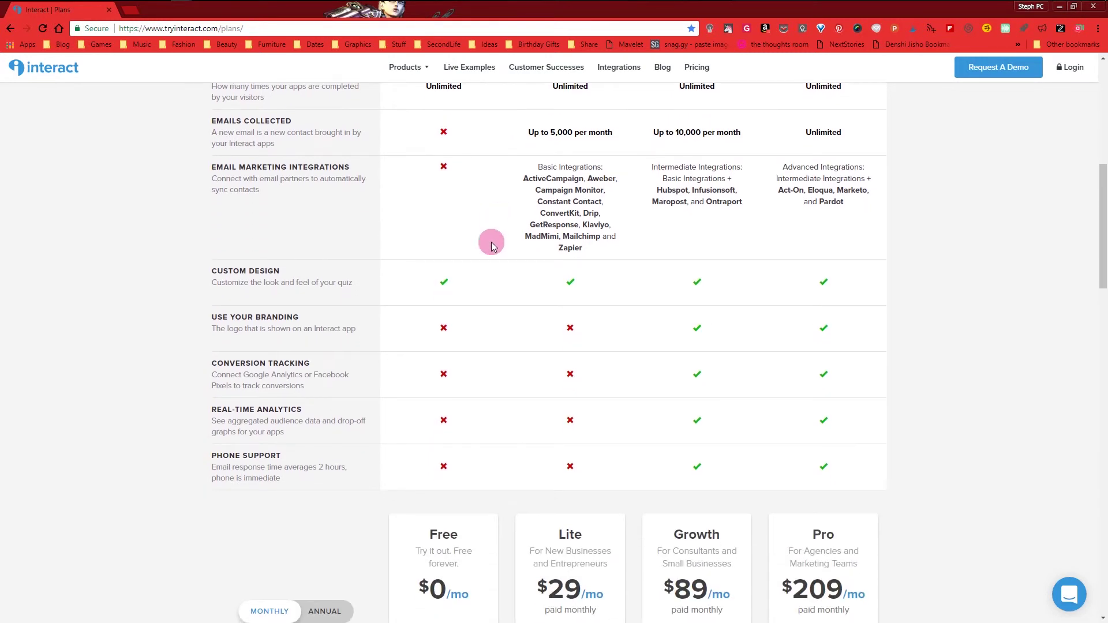
pyautogui.scroll(2, 507, 168)
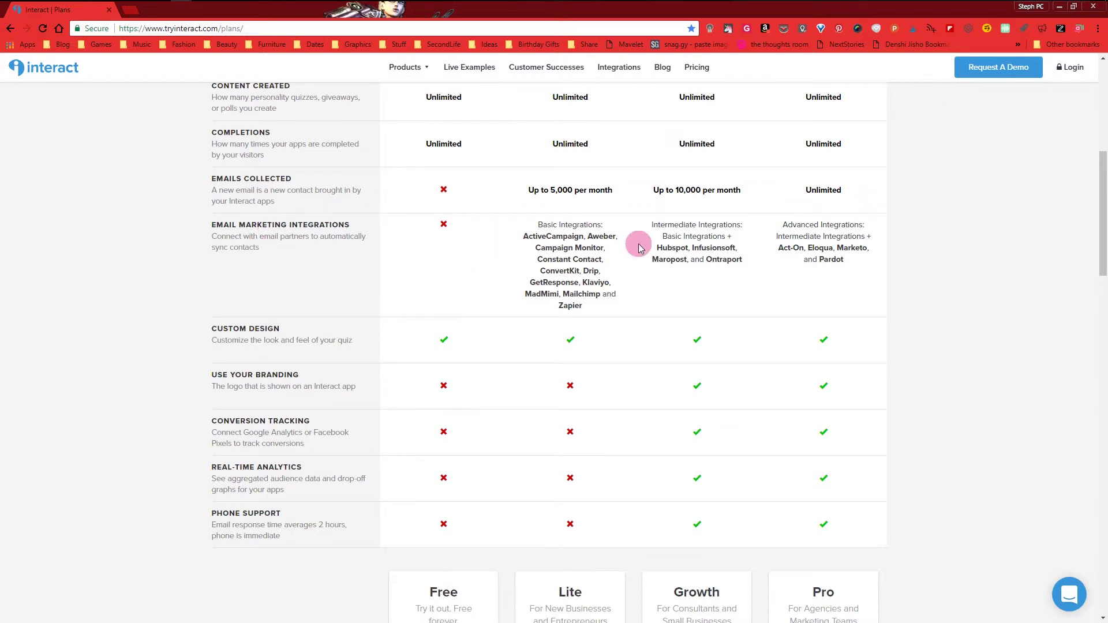
pyautogui.scroll(5, 638, 247)
pyautogui.scroll(-6, 603, 221)
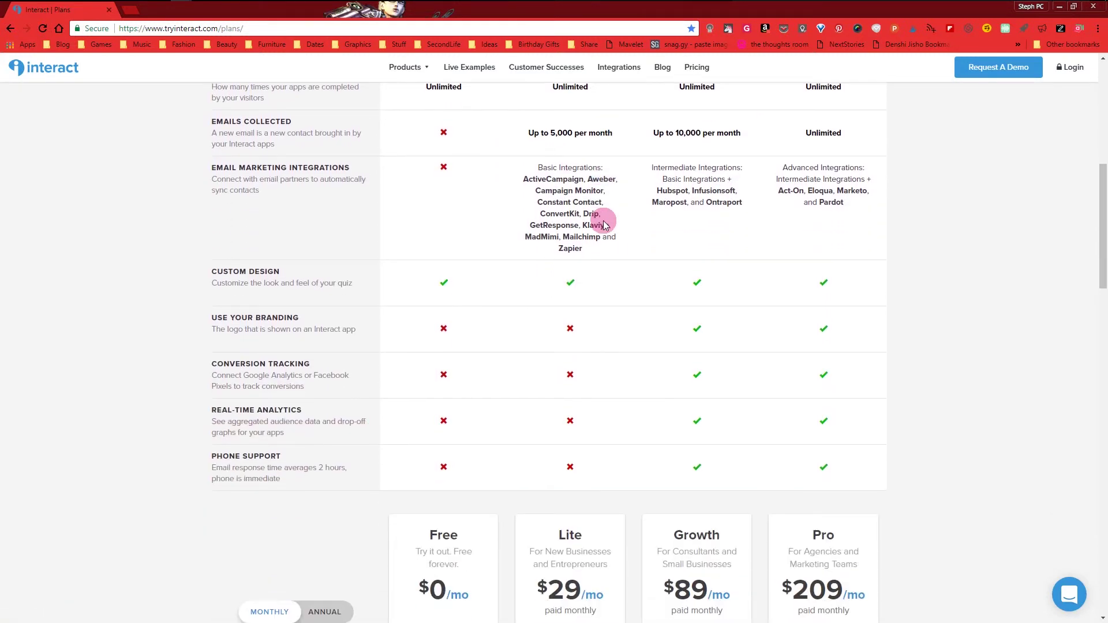
pyautogui.scroll(2, 603, 223)
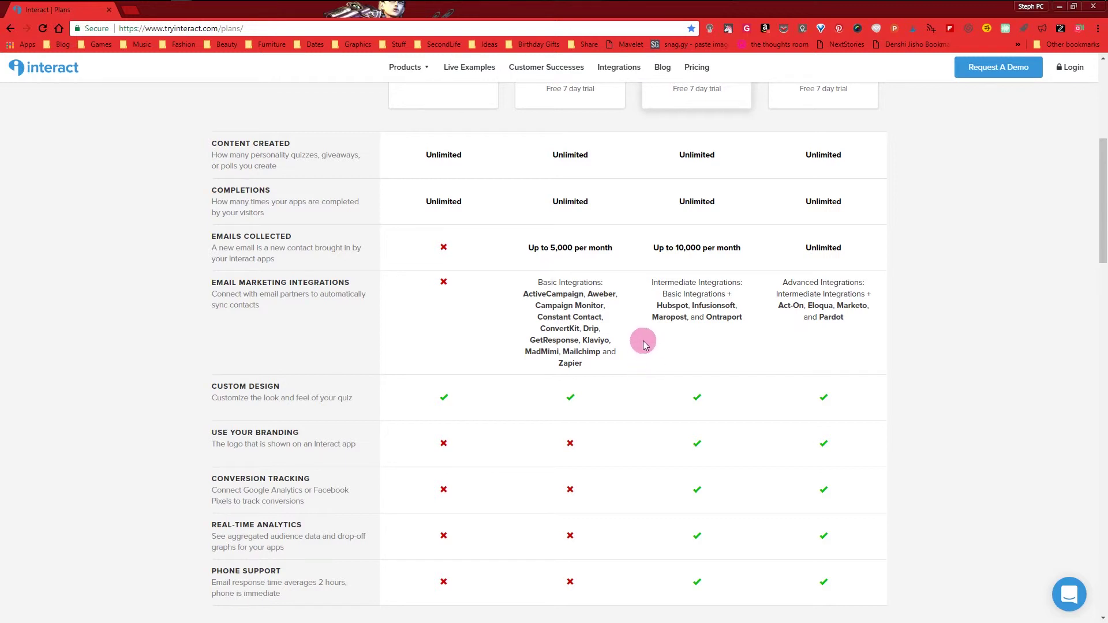
pyautogui.scroll(-1, 644, 345)
pyautogui.scroll(-1, 654, 338)
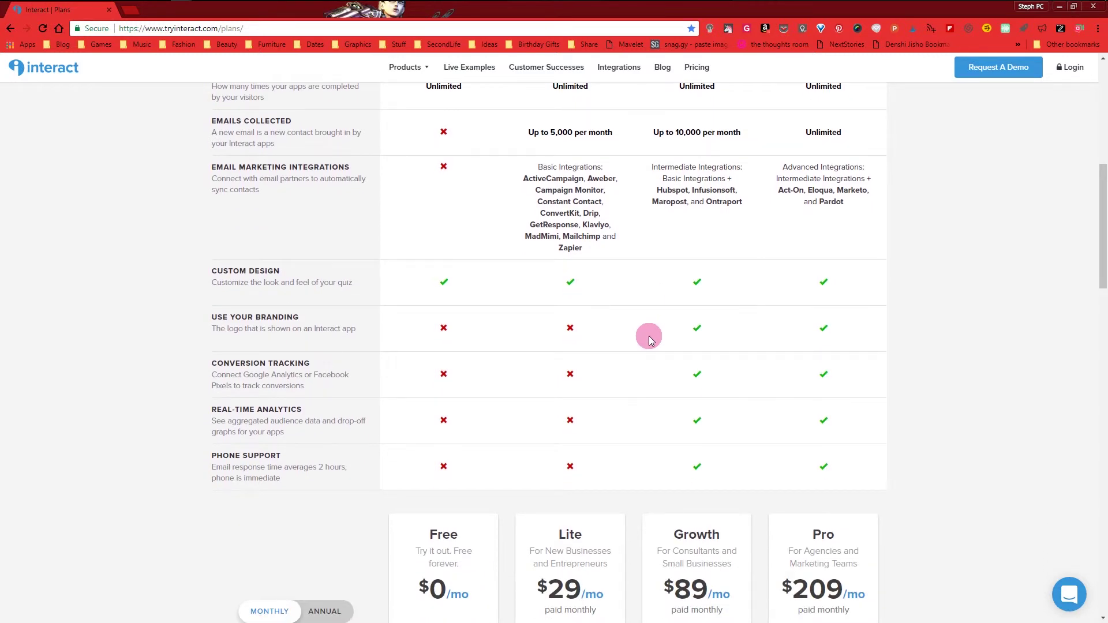
pyautogui.scroll(-1, 546, 308)
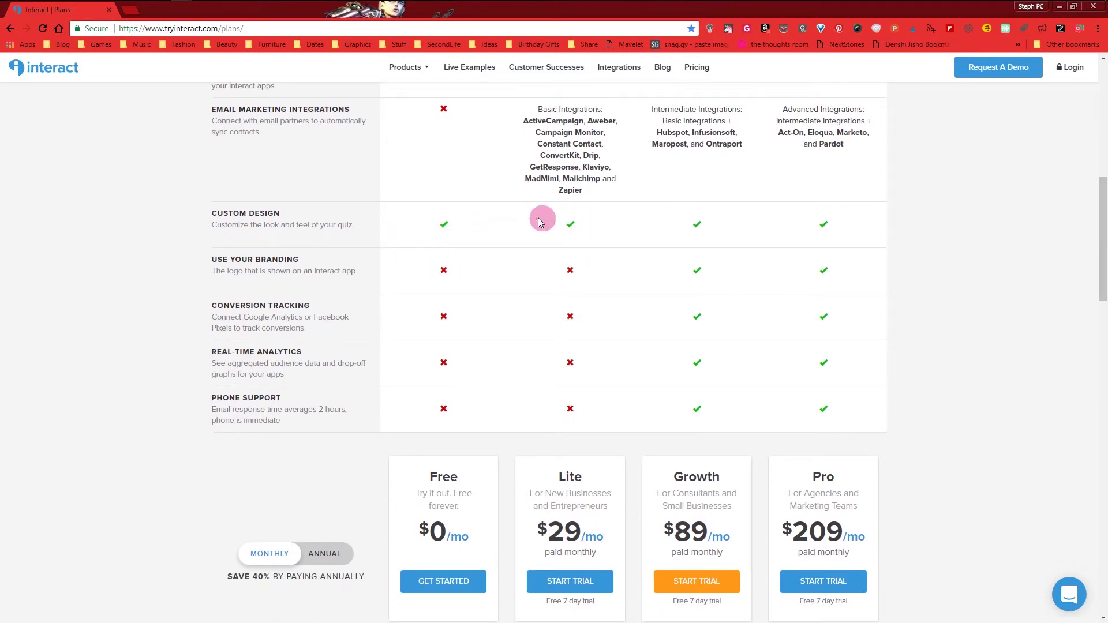
# Examine each plan's email collection limits, email marketing integrations, branding, conversion tracking, analytics and phone support alongside its monthly price.
pyautogui.scroll(3, 463, 240)
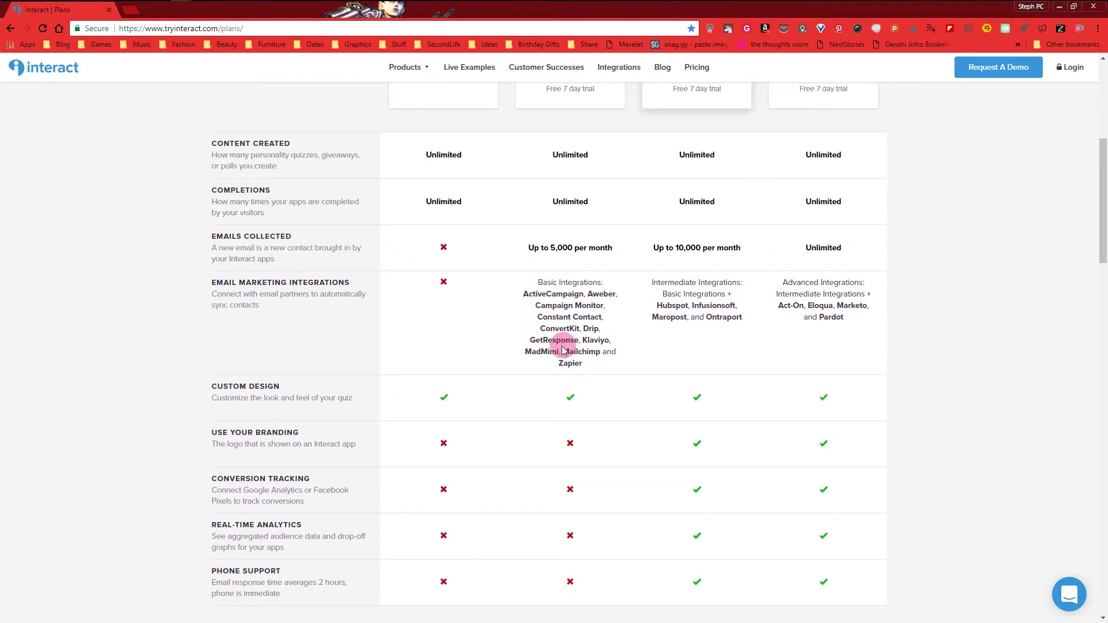
pyautogui.scroll(-1, 427, 361)
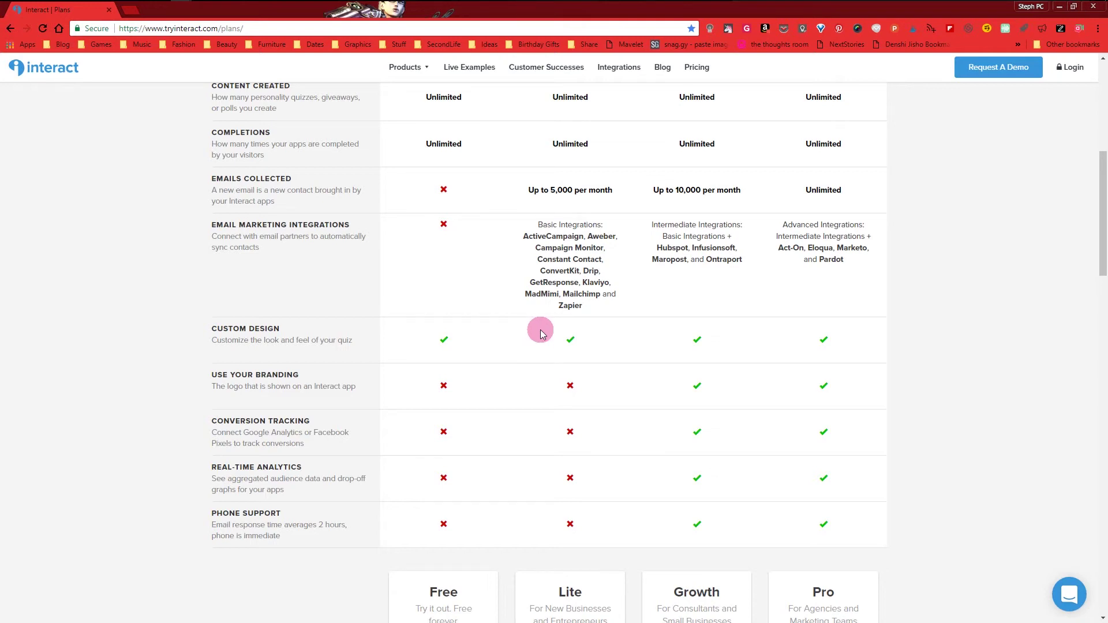
pyautogui.scroll(-2, 539, 344)
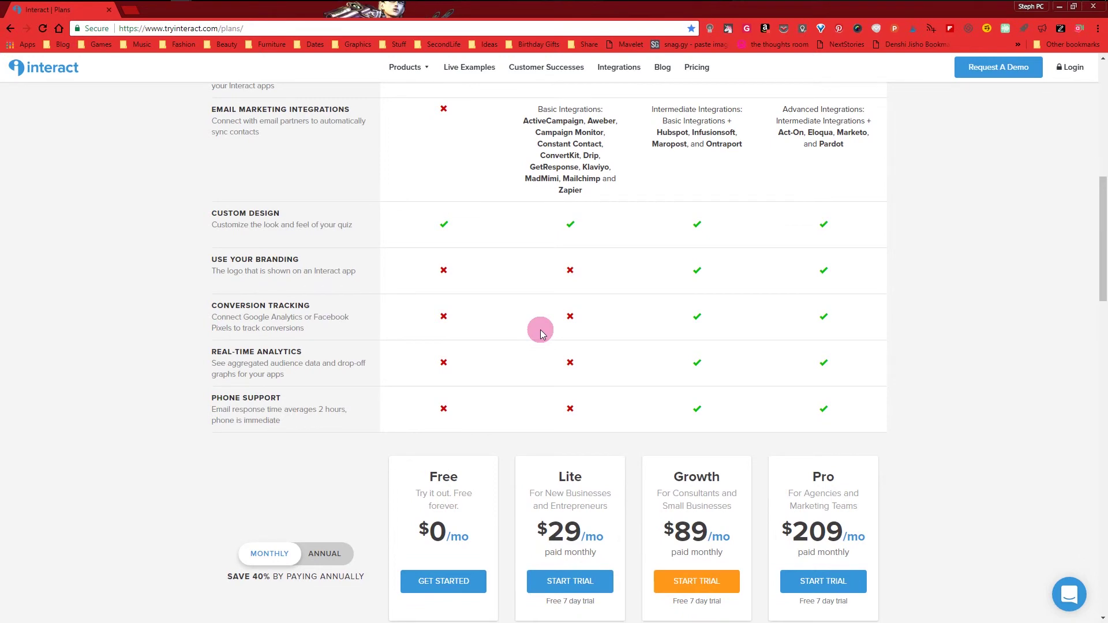
pyautogui.scroll(8, 541, 333)
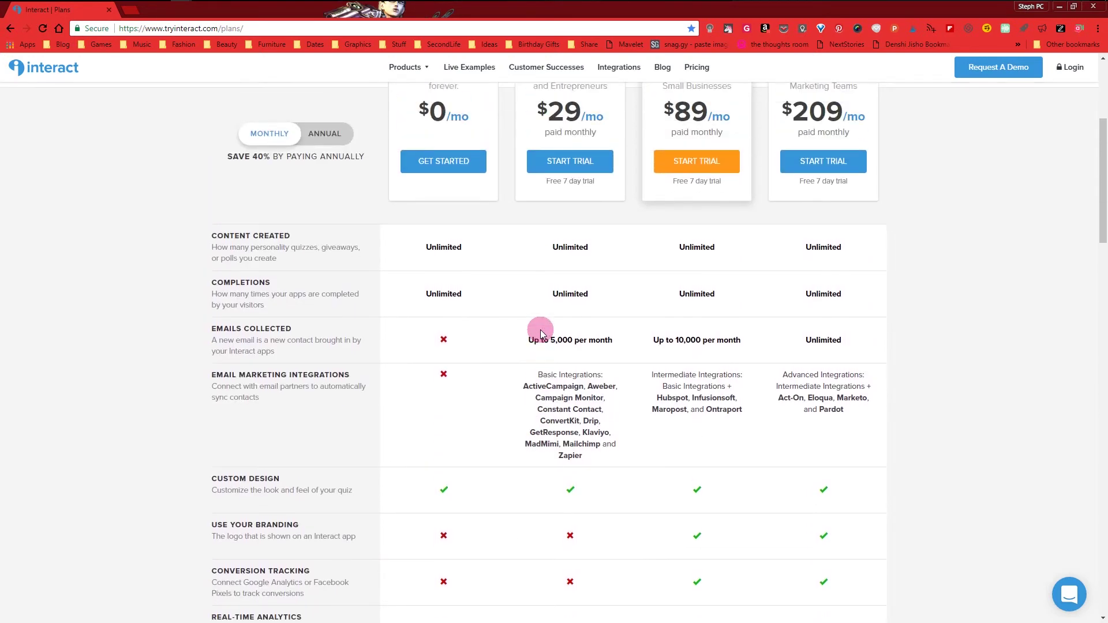
pyautogui.scroll(-6, 514, 268)
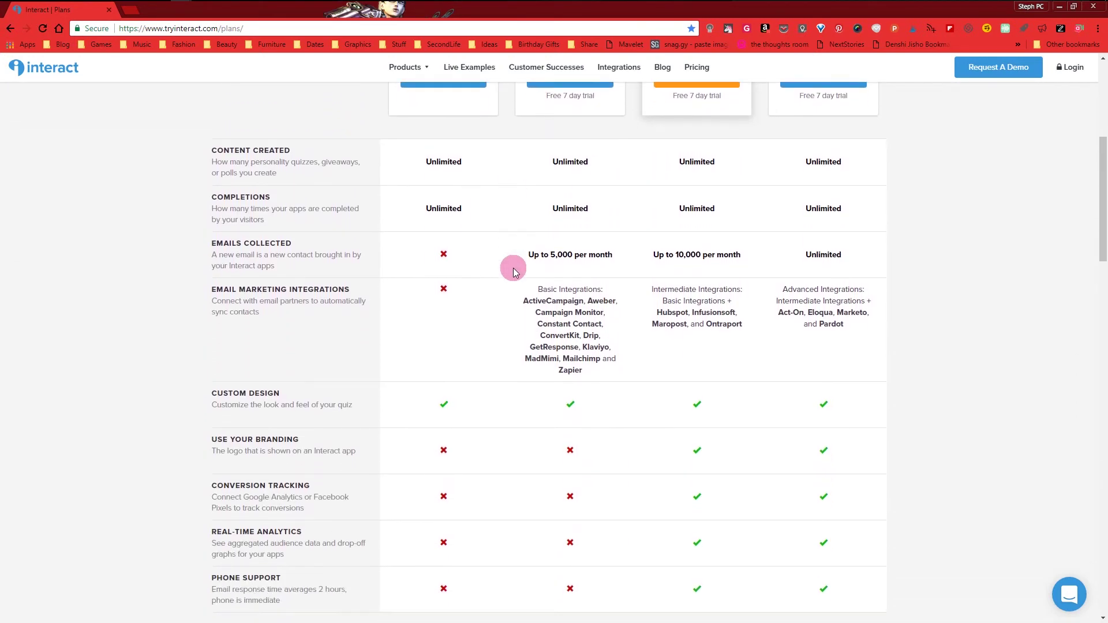
pyautogui.scroll(-1, 516, 273)
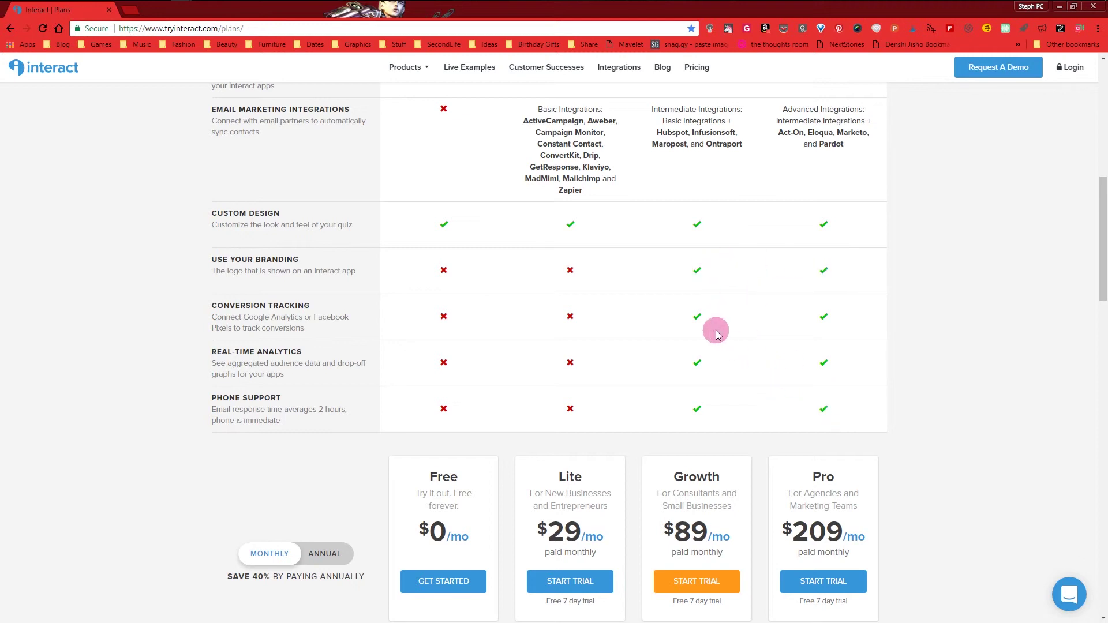
pyautogui.scroll(-2, 854, 352)
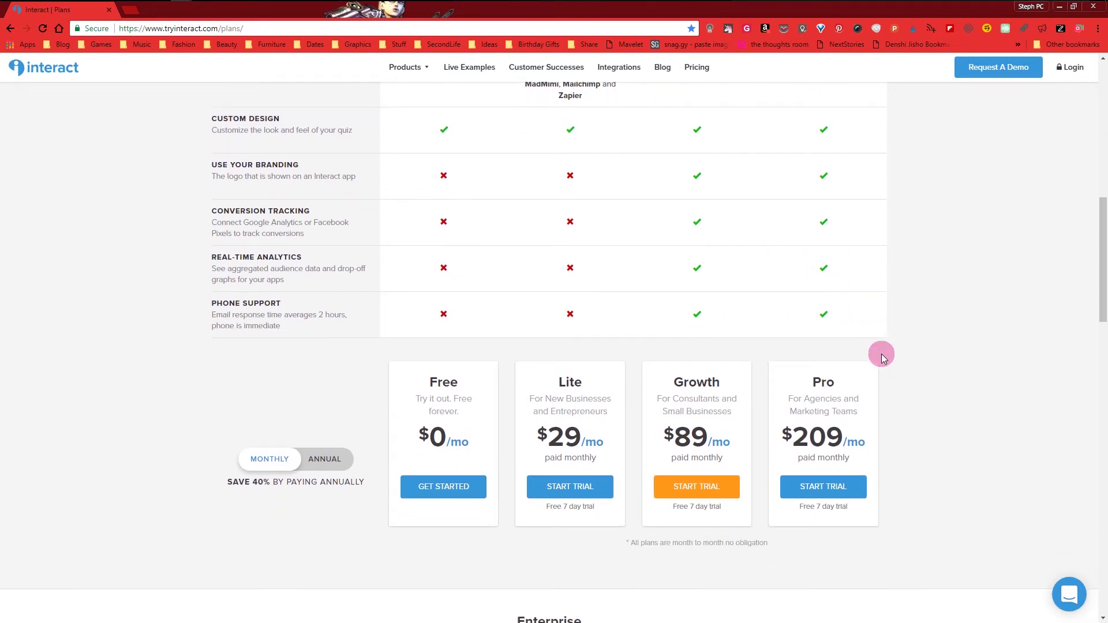
pyautogui.scroll(9, 897, 359)
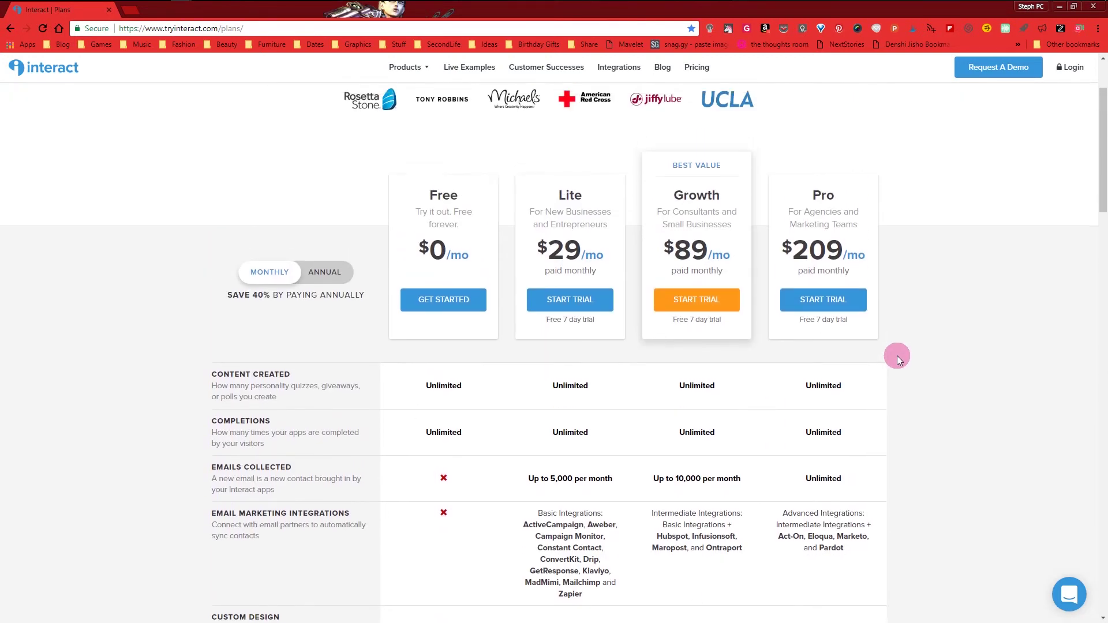
pyautogui.scroll(-1, 897, 358)
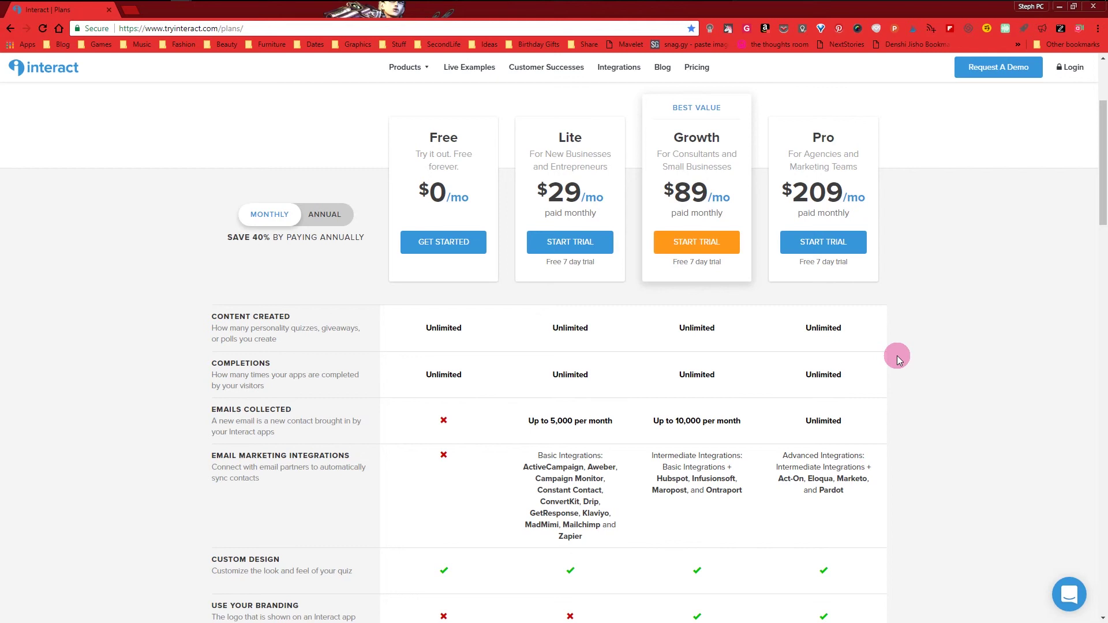
pyautogui.scroll(3, 966, 267)
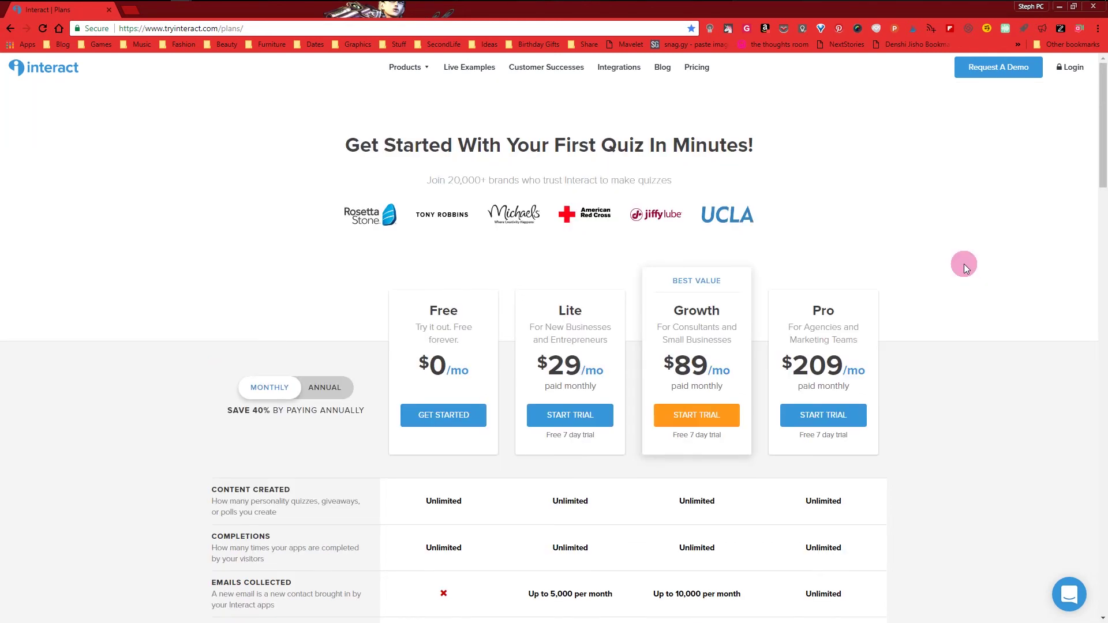